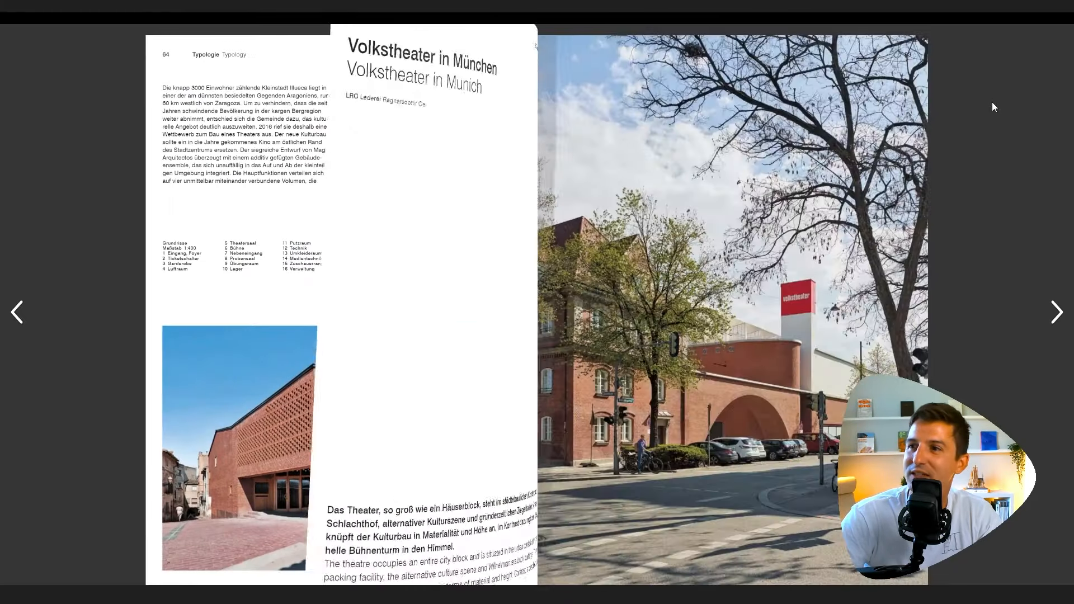
Page through the Volkstheater in Munich article in the DETAIL magazine to view the reference project
key(Left)
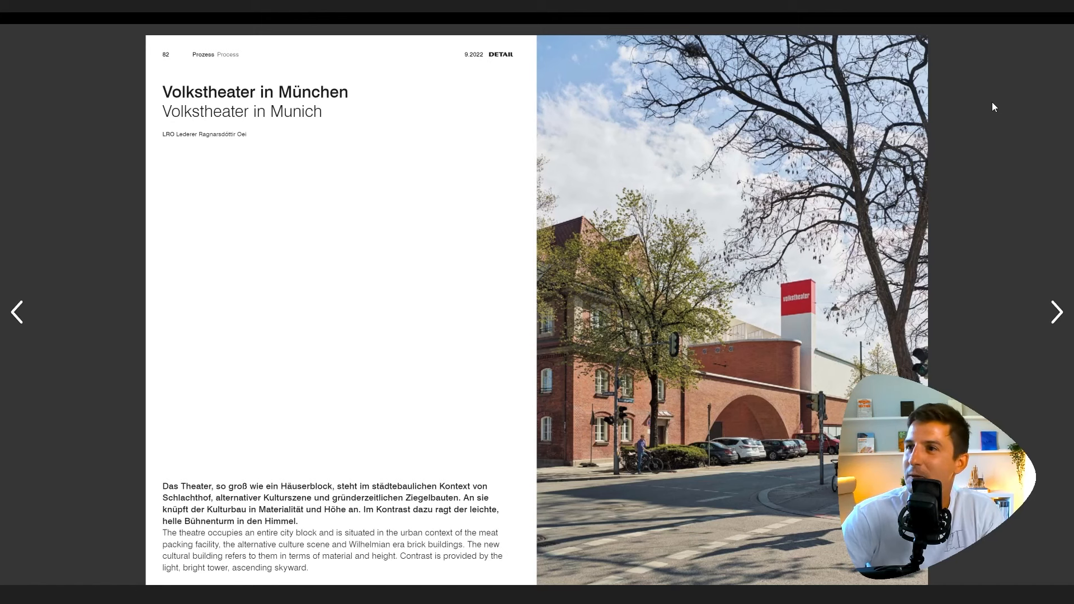
key(Right)
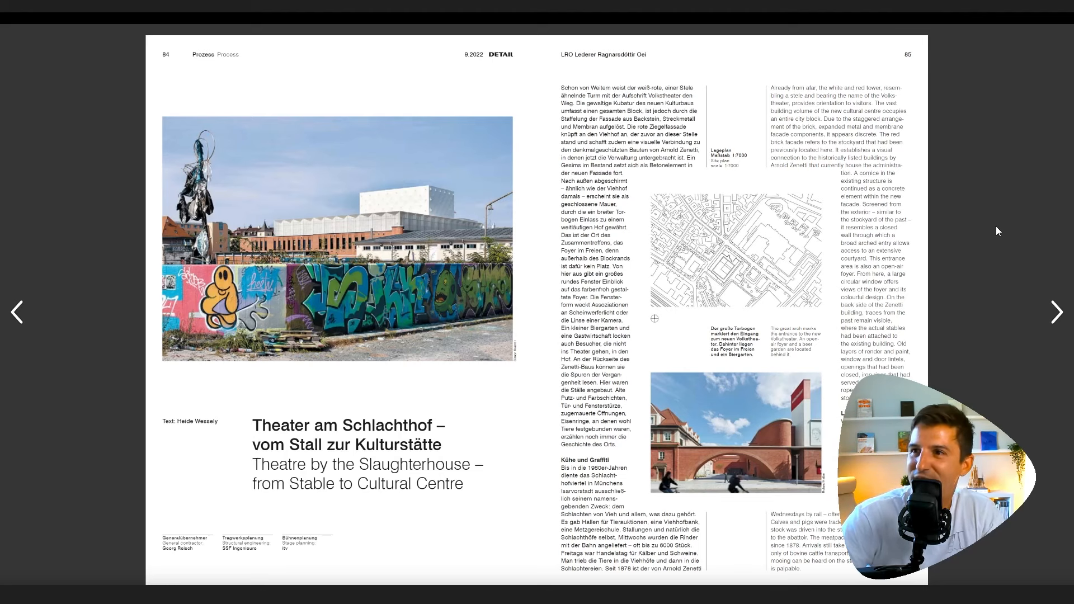
key(Right)
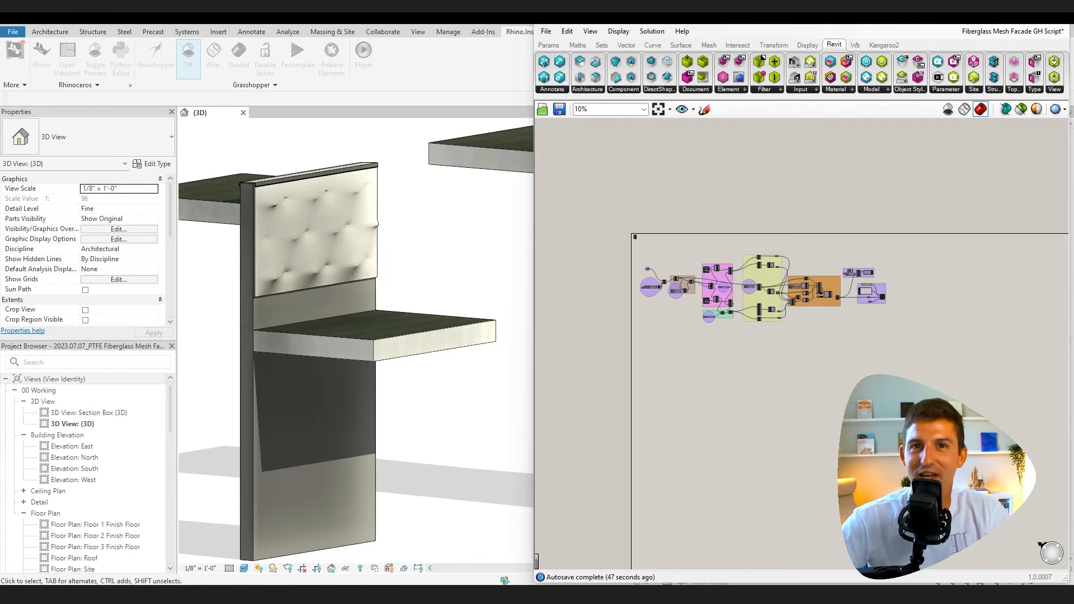
Set the stand-off bracket pattern to a U Count of 9 and a V Count of 5
scroll(686, 247, up, 5)
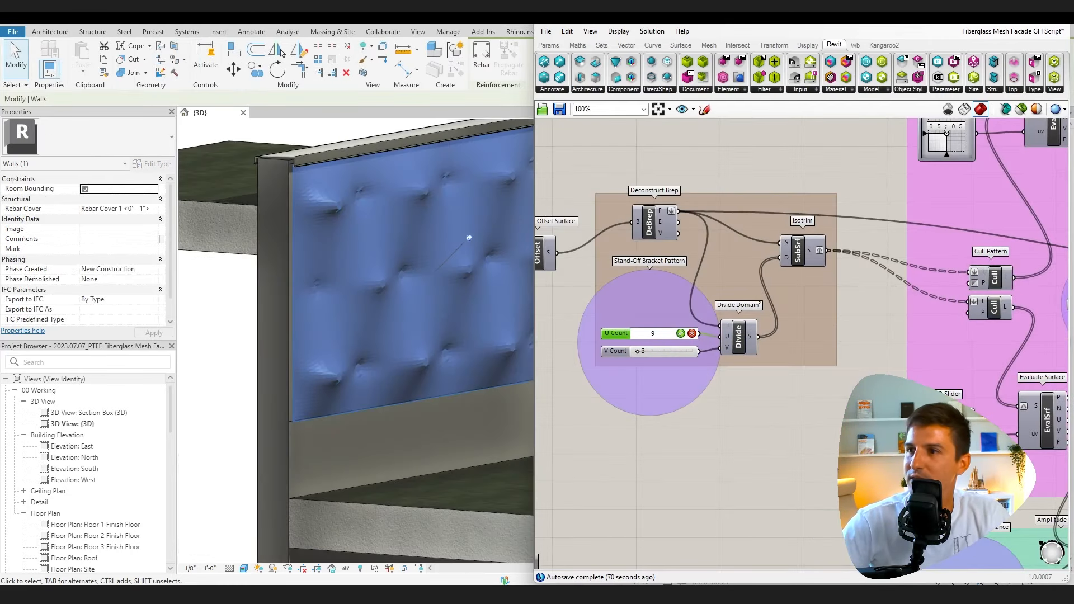
double_click(664, 351)
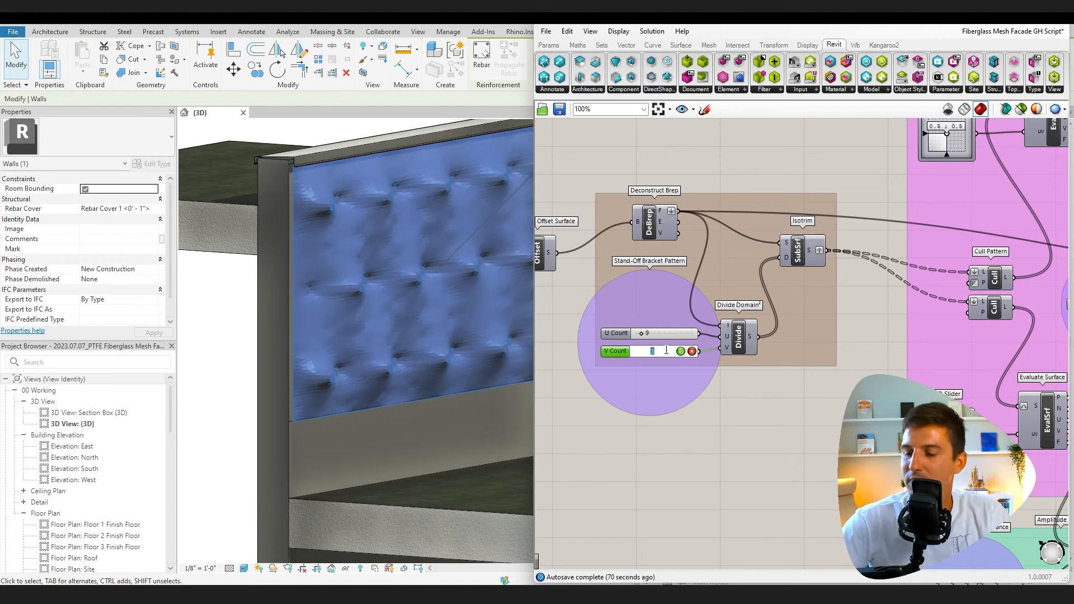
key(Return)
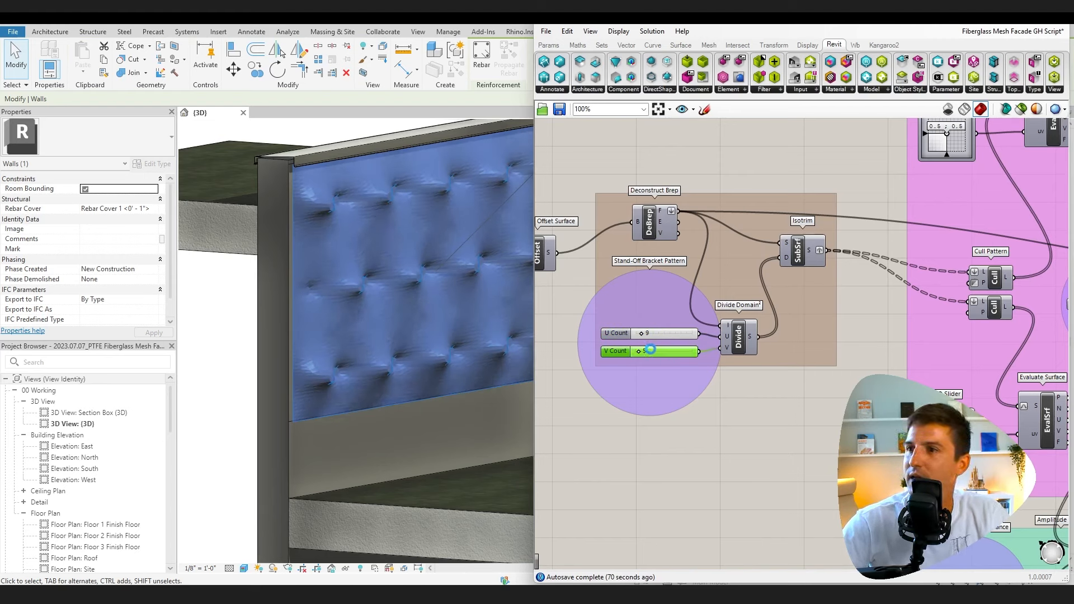
shift+middle_drag(338, 340, 376, 316)
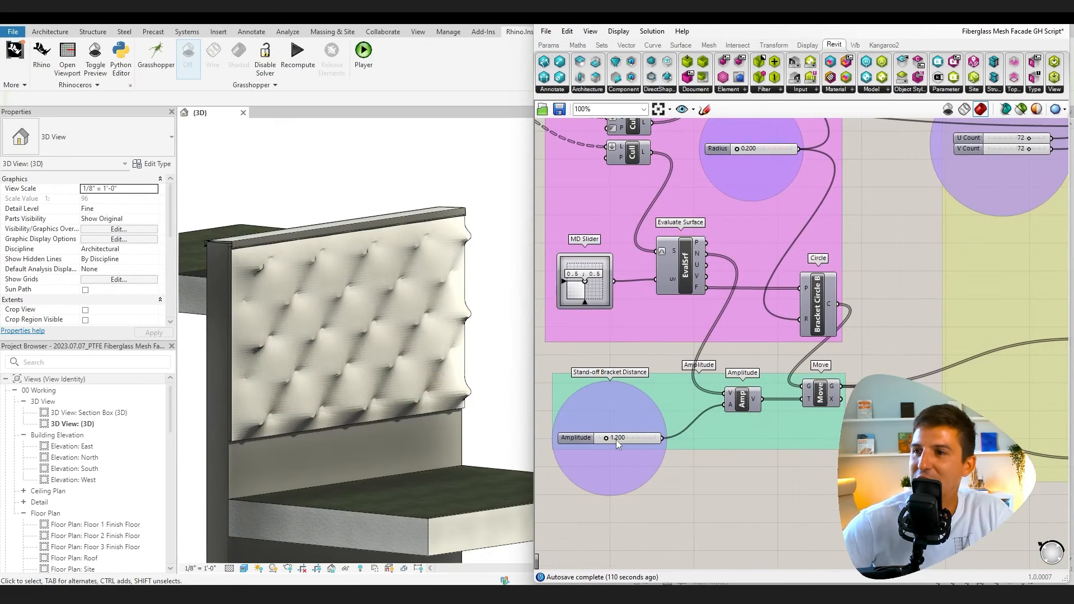
Set the stand-off bracket distance amplitude to 2 and view the mesh facade in 3D
double_click(617, 438)
text(2)
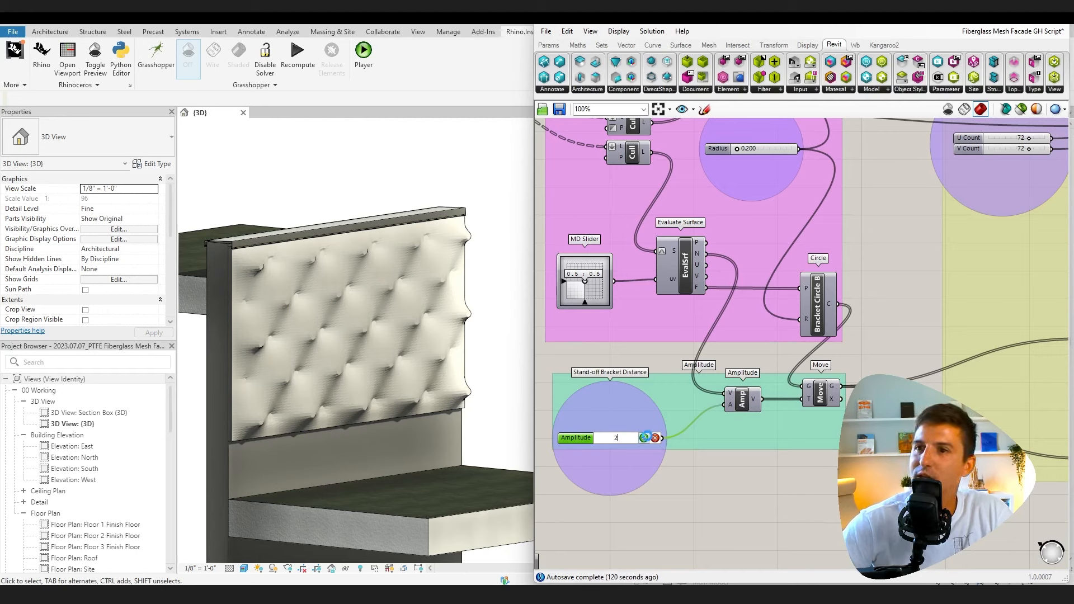
click(644, 438)
mouse_move(358, 359)
shift+middle_down()
mouse_move(389, 367)
mouse_move(432, 348)
mouse_move(288, 311)
mouse_move(481, 333)
mouse_move(439, 380)
shift+middle_up()
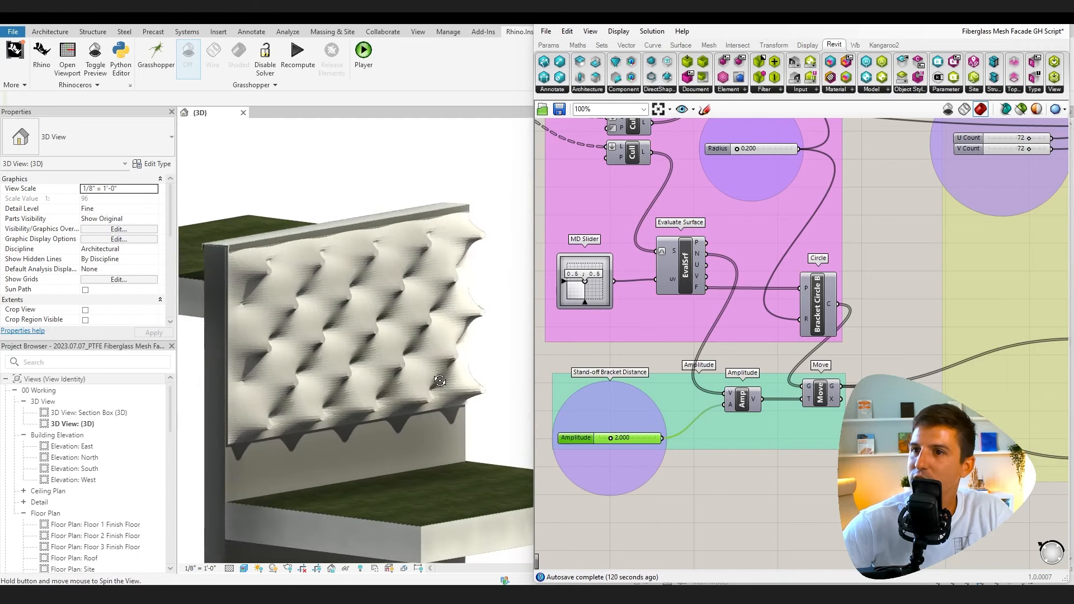
Set the stand-off bracket distance amplitude to 1 and check the mesh facade in 3D
double_click(630, 441)
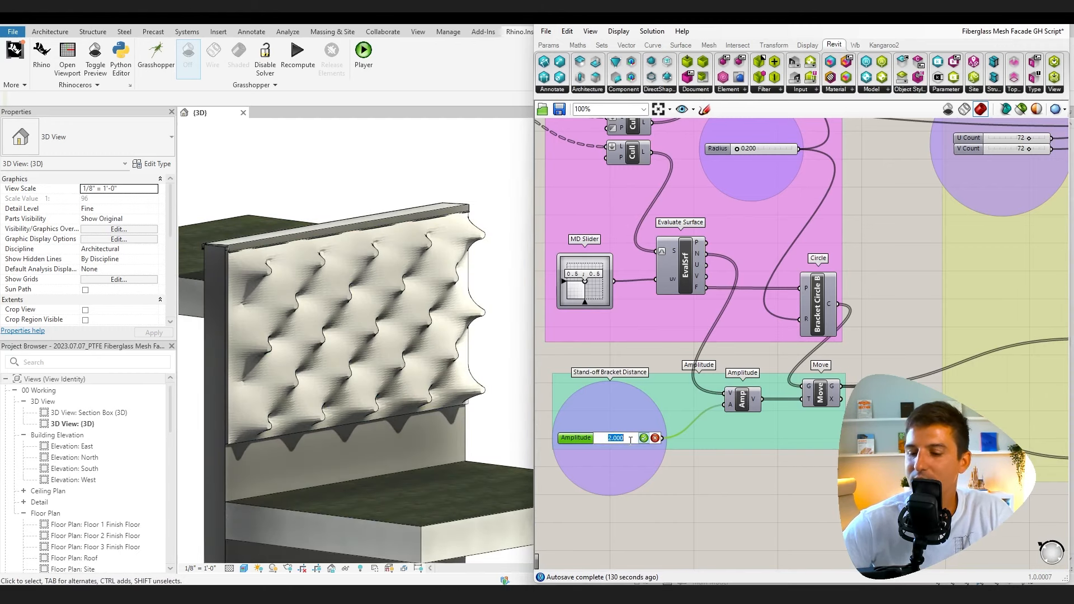
text(1)
key(Return)
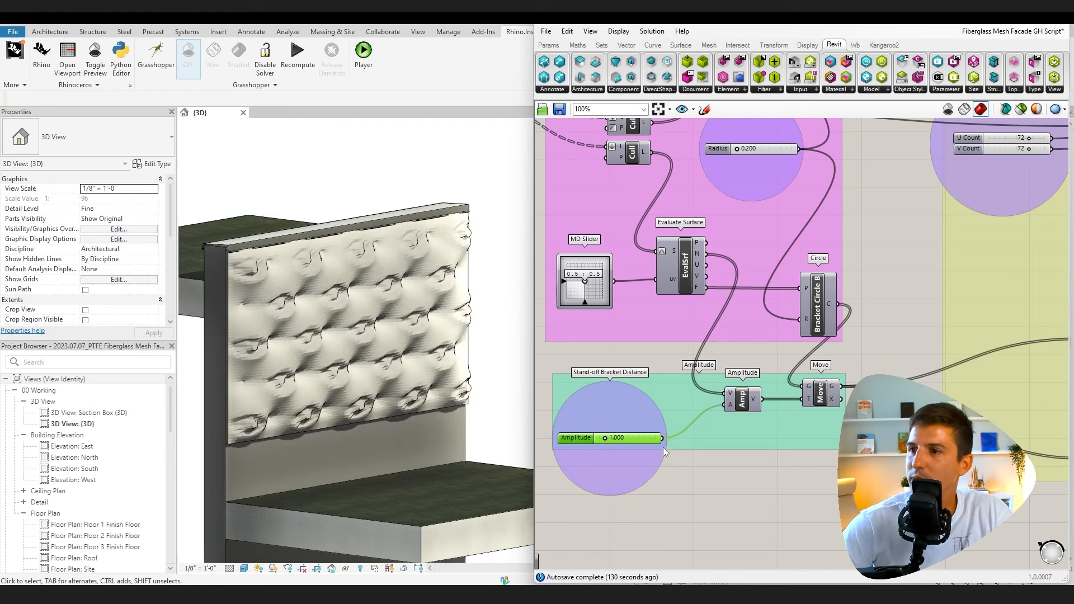
shift+middle_drag(325, 392, 392, 398)
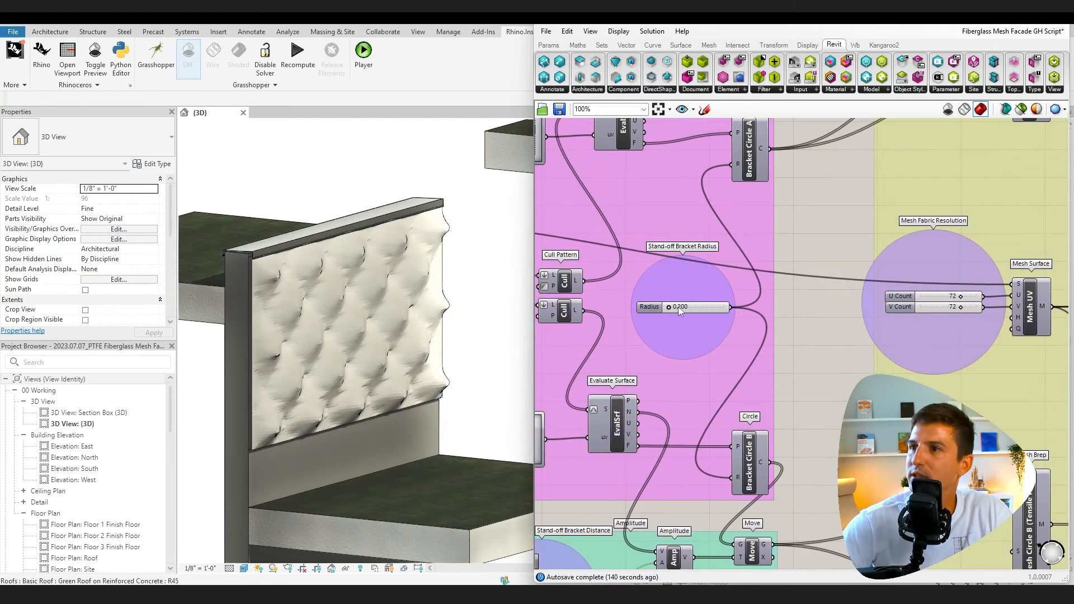
Set the stand-off bracket radius to 0.1 and look at the mesh facade in 3D
double_click(678, 306)
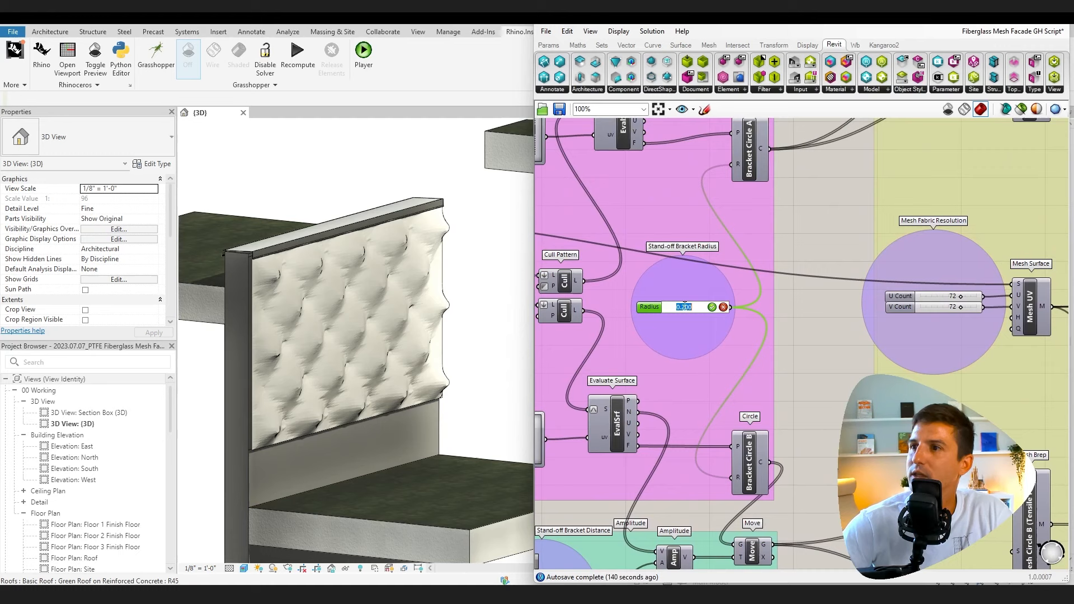
key(BackSpace)
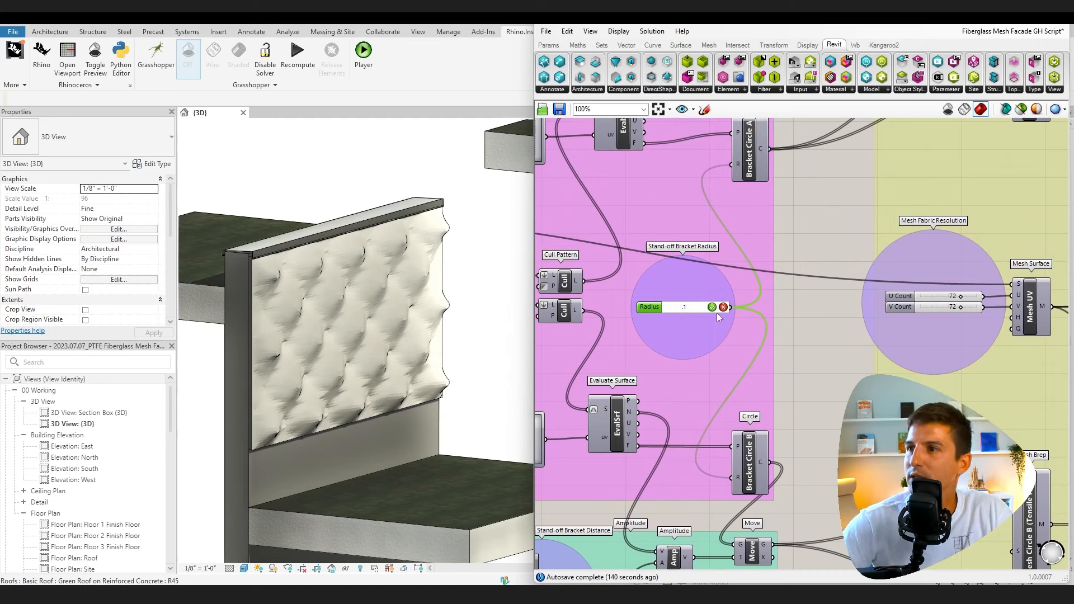
key(Return)
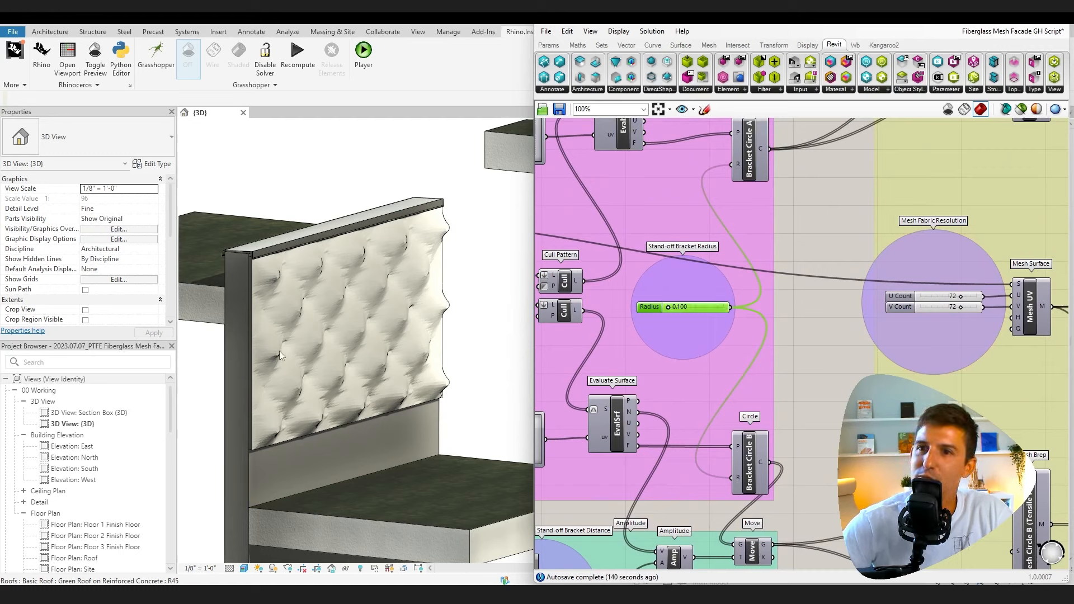
shift+middle_drag(480, 378, 358, 380)
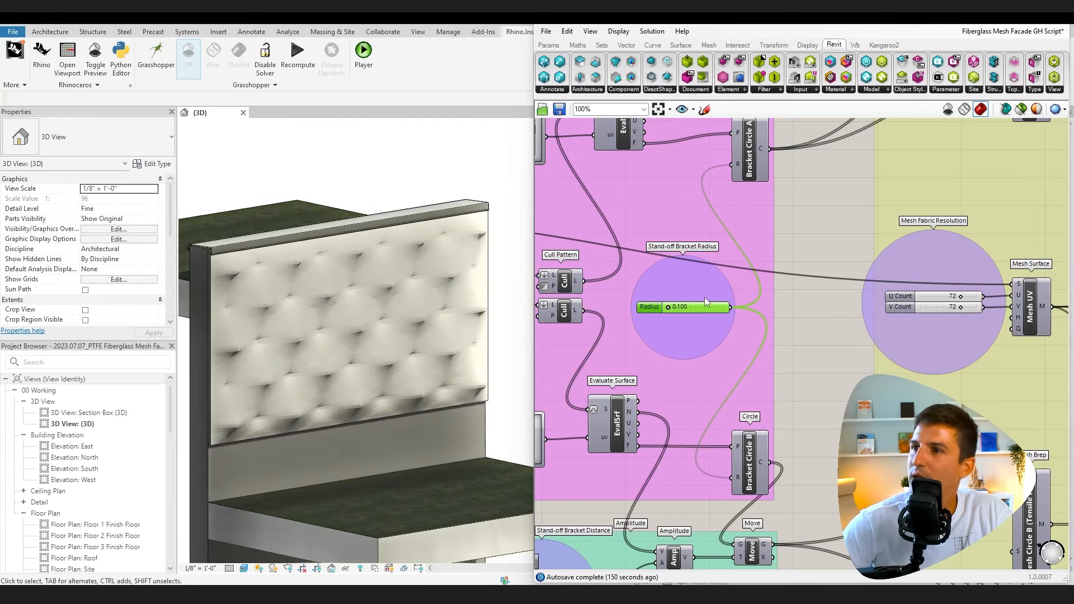
Set the stand-off bracket radius to 0.3
double_click(678, 306)
text(.3)
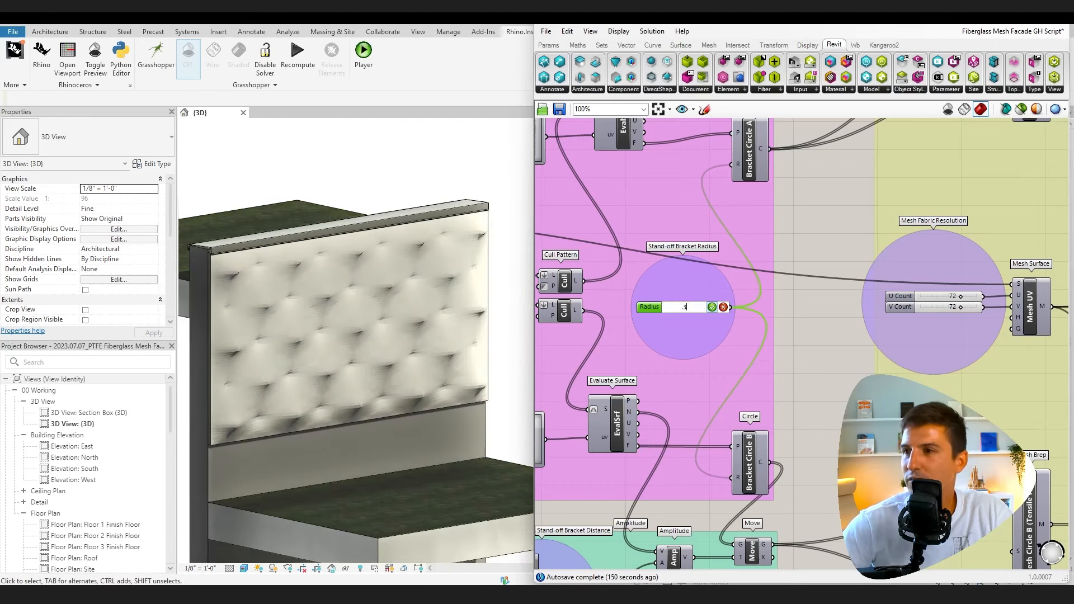
click(712, 307)
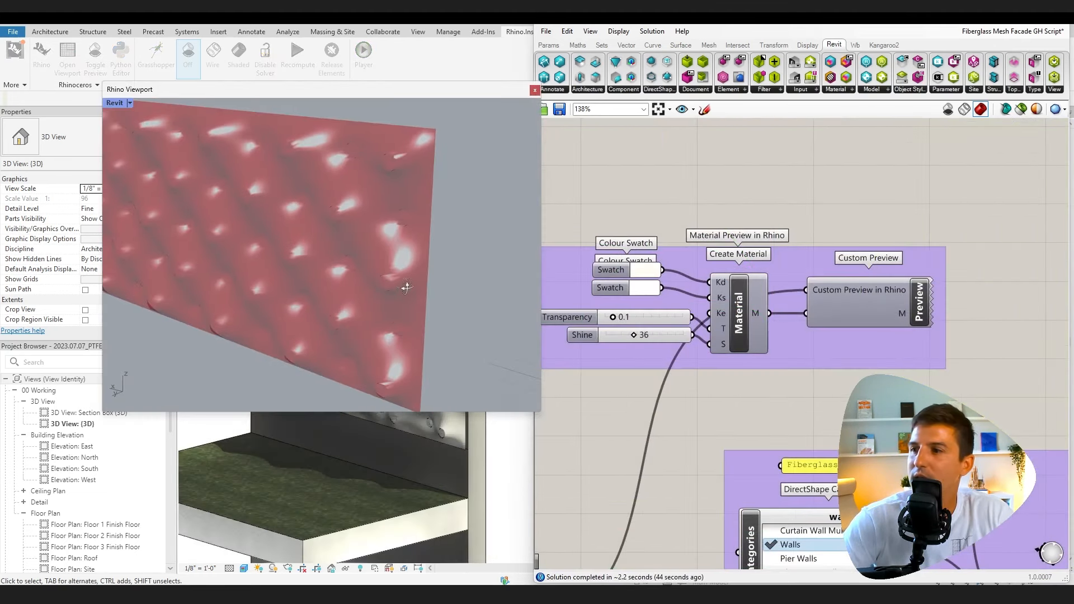
Review the material preview and Add Into Revit groups of the script and close the Rhino viewport
scroll(798, 414, down, 5)
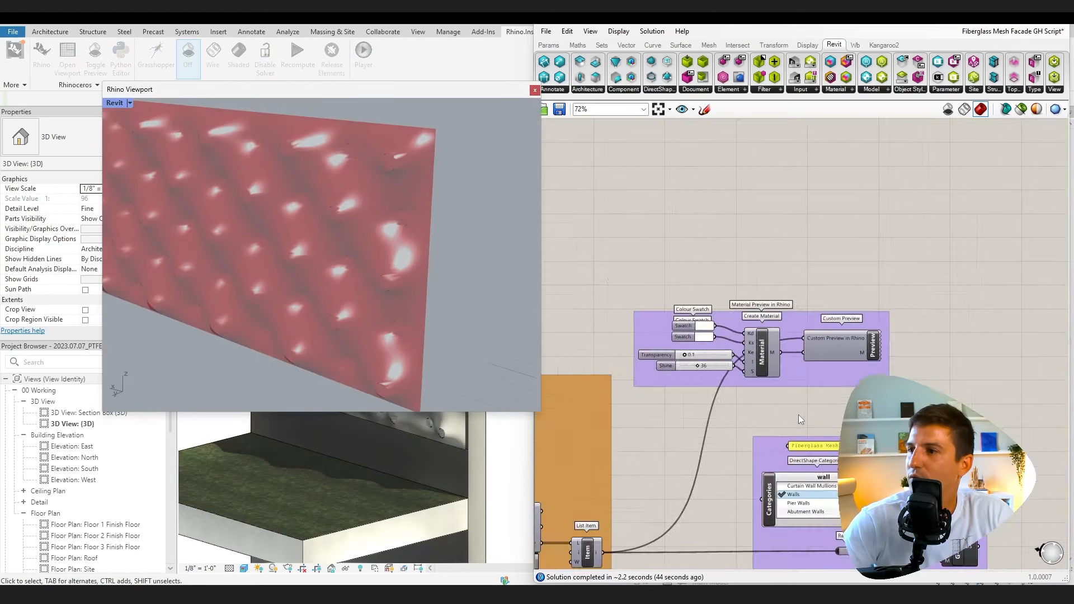
scroll(798, 412, up, 5)
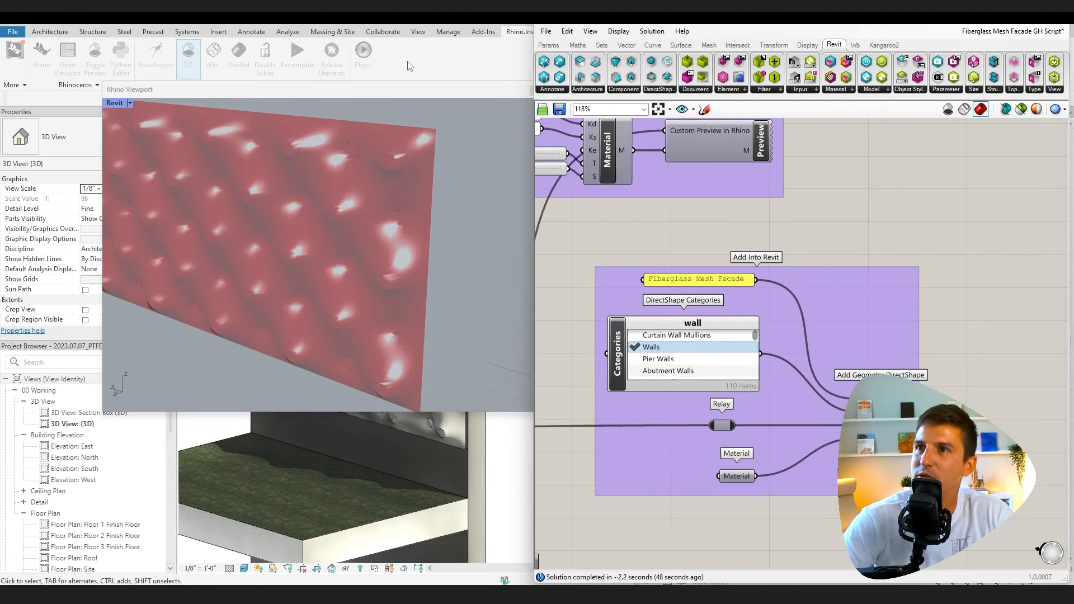
click(425, 90)
click(535, 91)
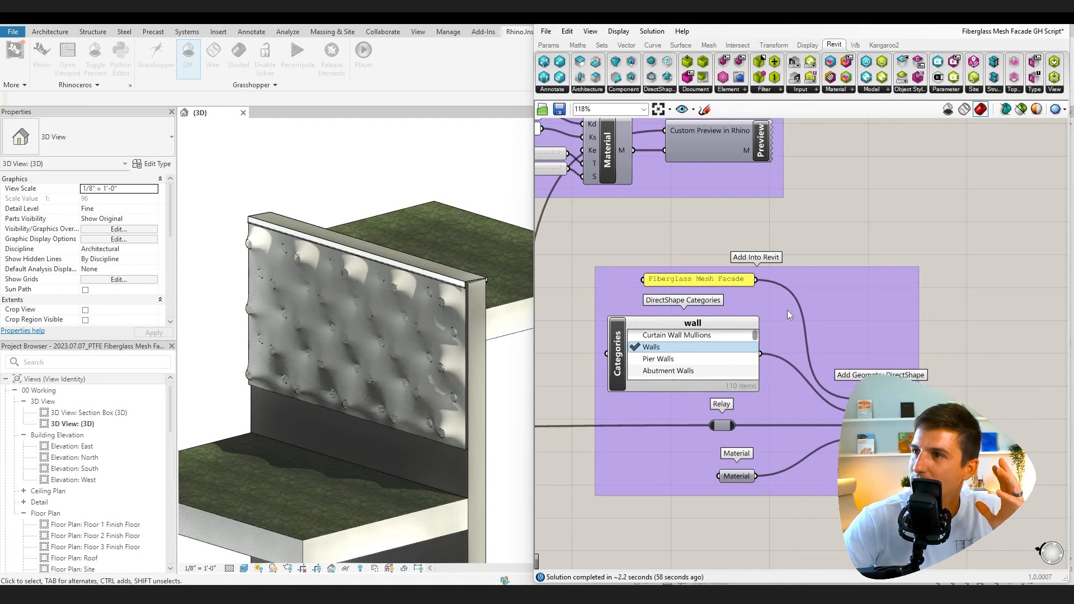
right_drag(581, 330, 546, 275)
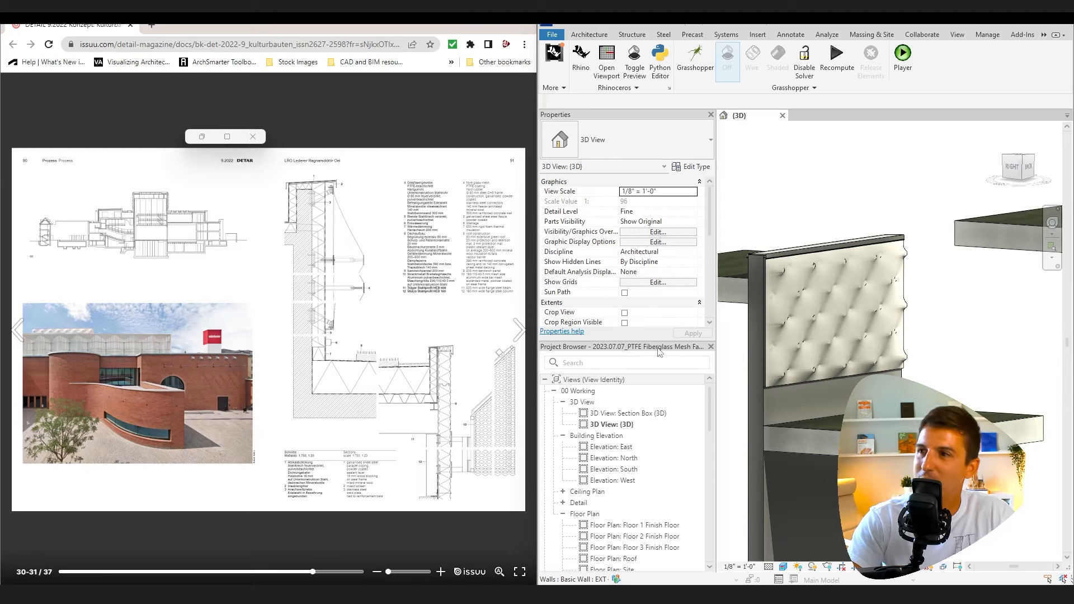
Review the layer assembly of the EXT - PTFE Fiberglass Mesh on Reinforced Concrete 2 wall type and inspect the mesh in 3D
click(761, 409)
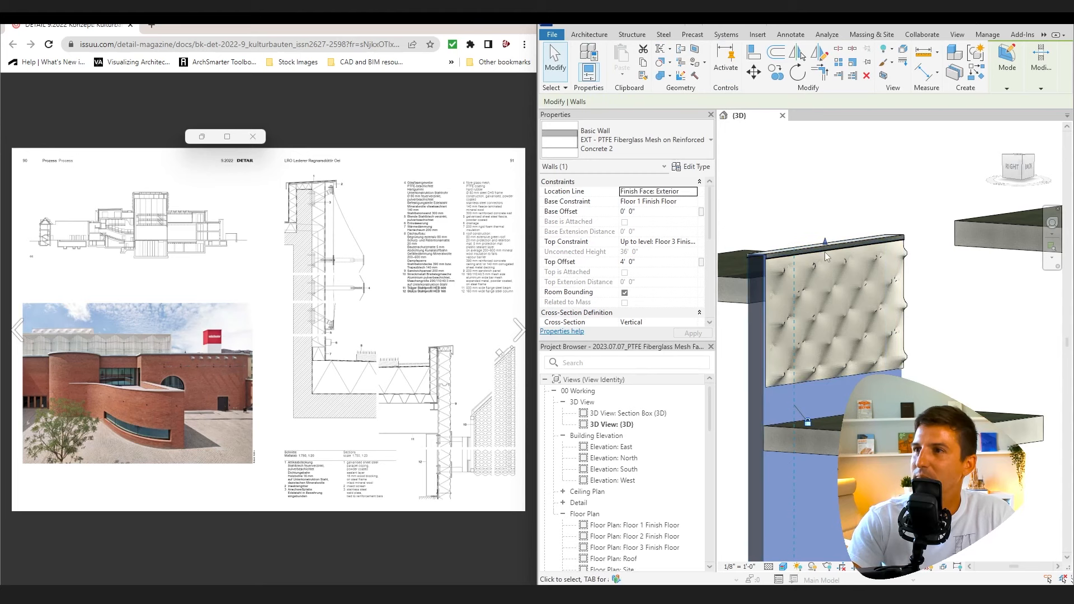
click(708, 170)
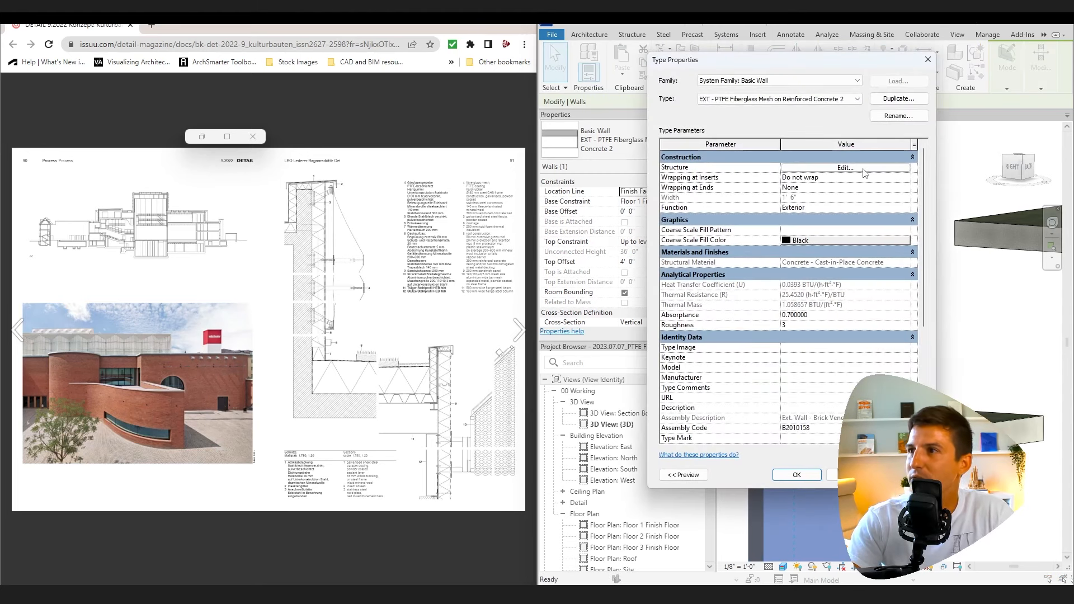
click(851, 173)
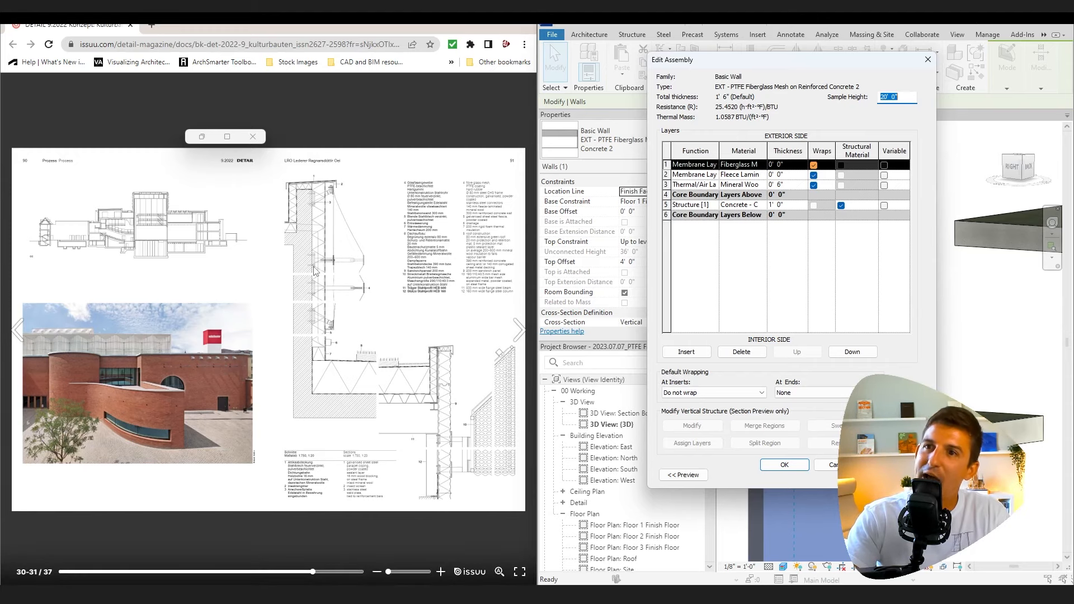
click(781, 465)
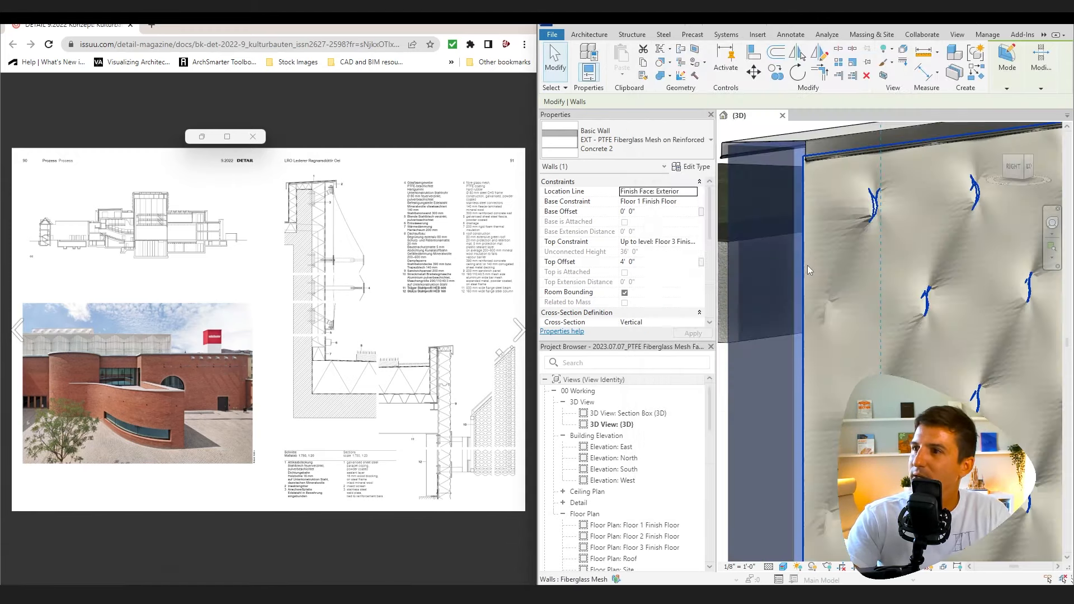
click(809, 269)
shift+middle_drag(809, 269, 887, 283)
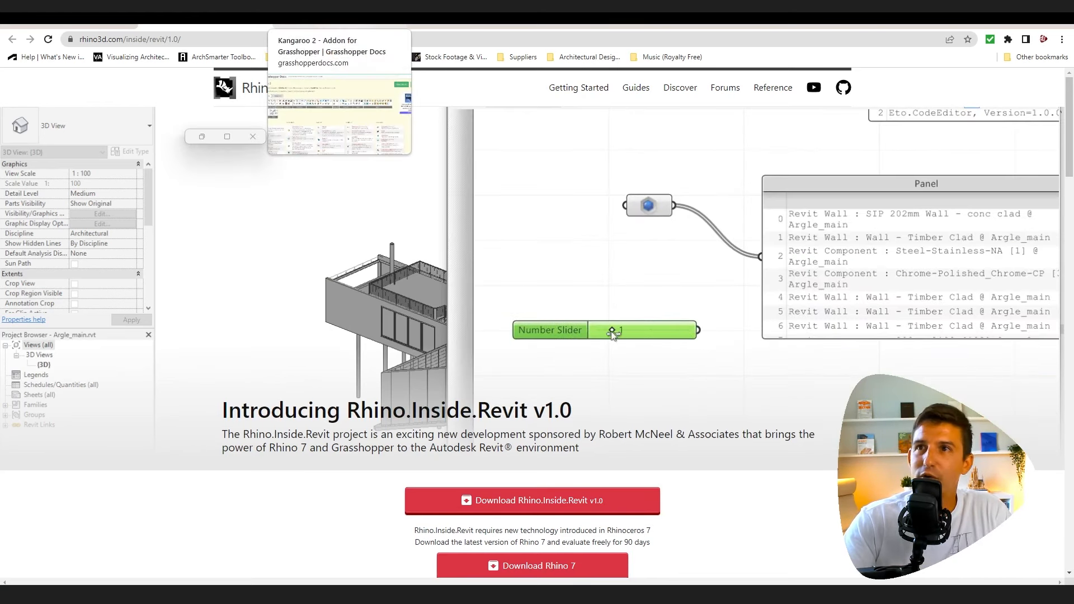
Show the Kangaroo 2 add-on page on Grasshopper Docs
click(336, 26)
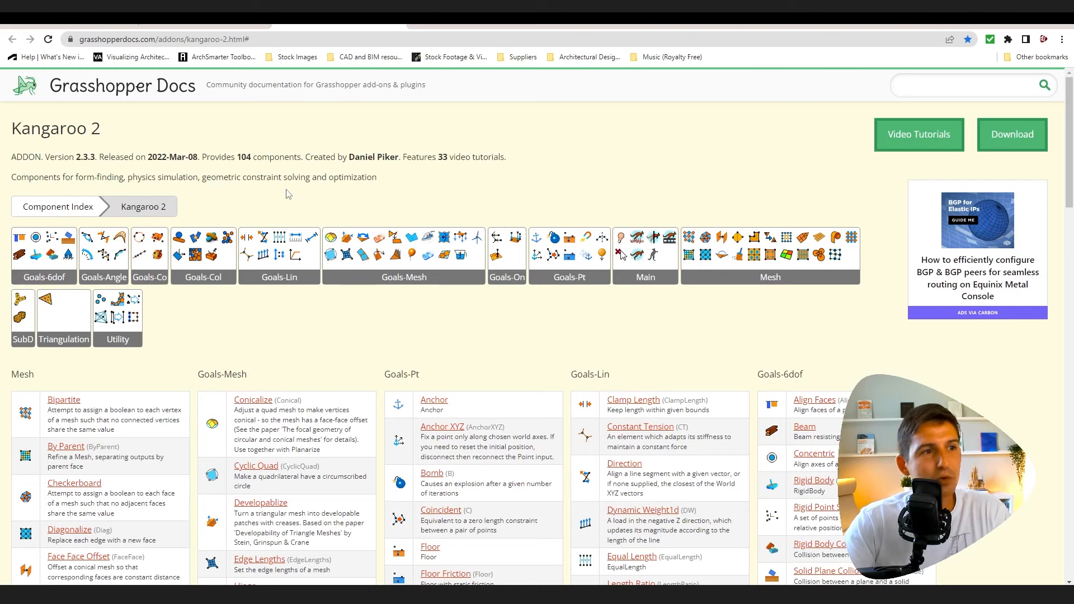
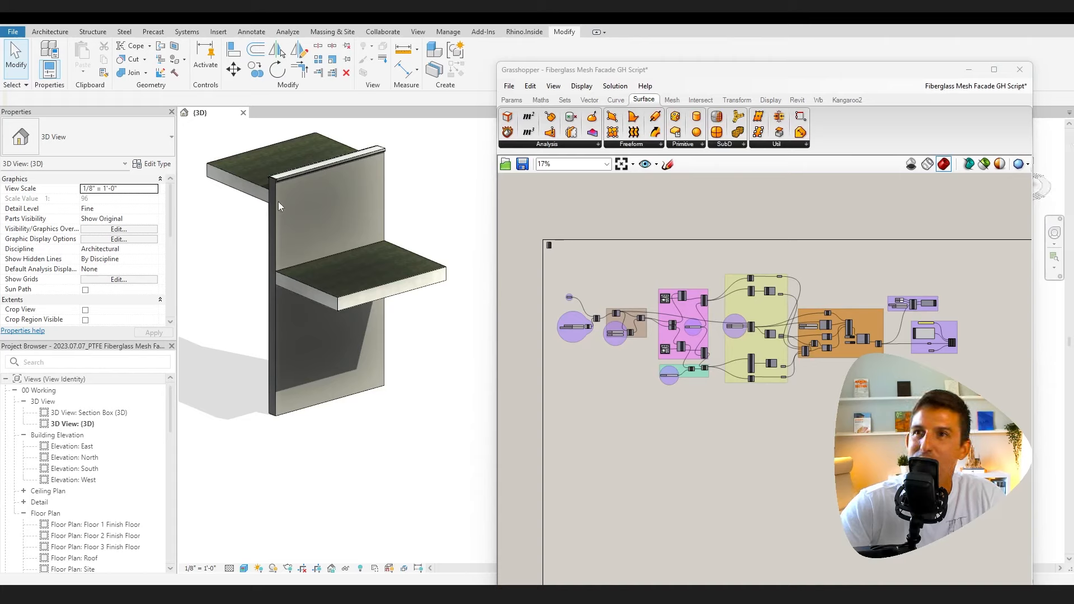
Bring up Grasshopper through Rhino.Inside in Revit and move its window over the 3D view
click(532, 33)
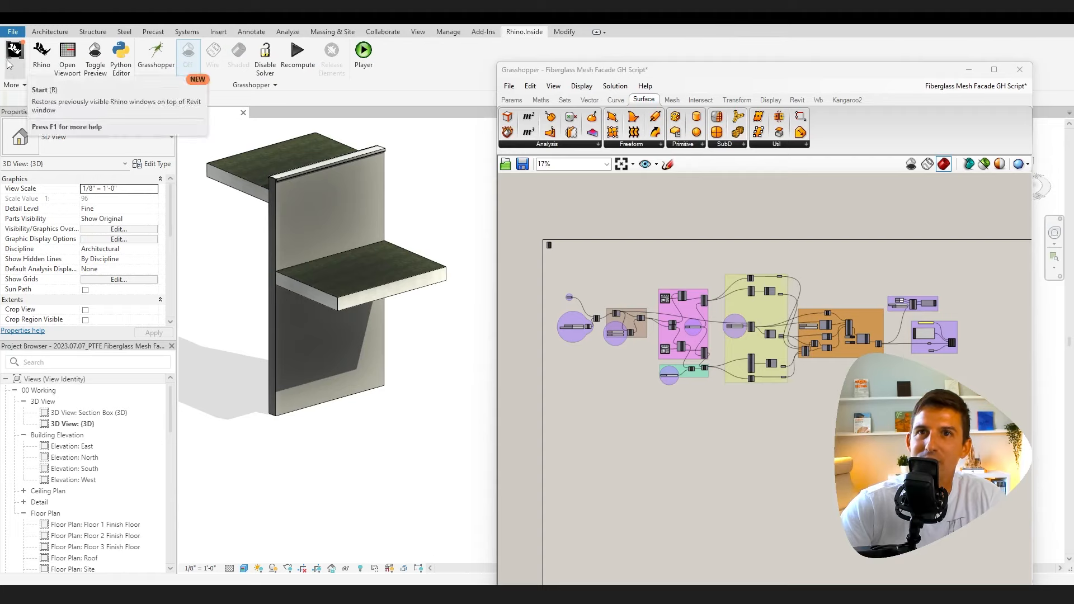
click(158, 54)
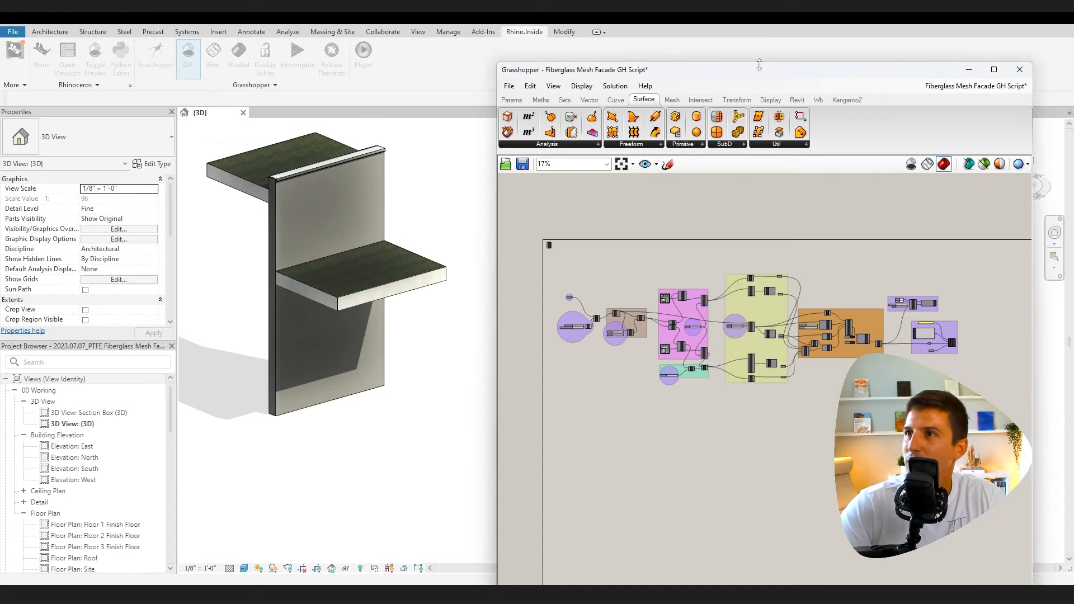
drag(760, 65, 627, 38)
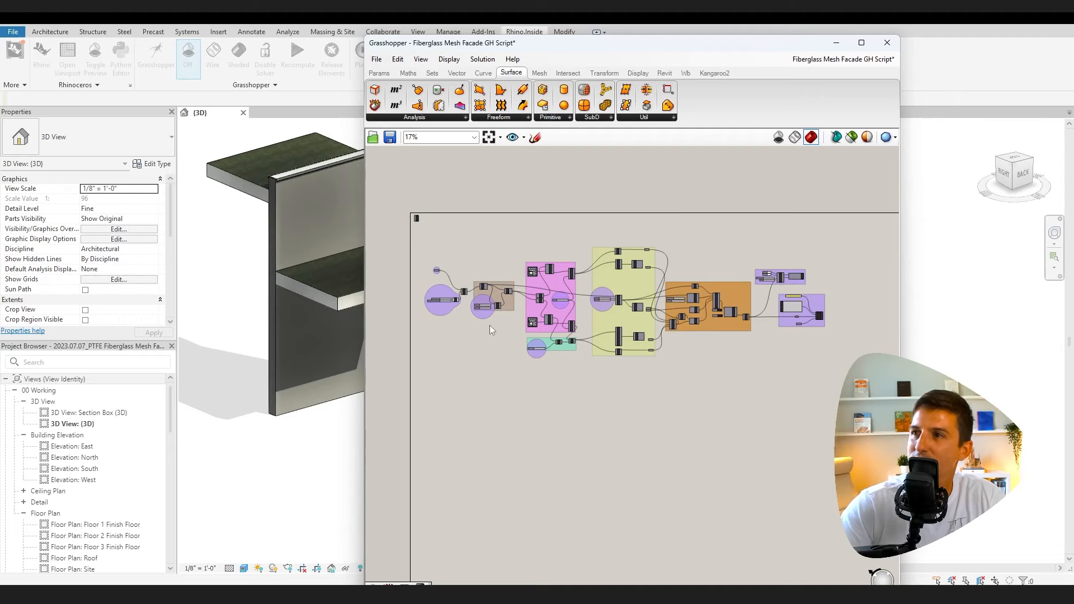
Examine the start of the Fiberglass Mesh Facade script, from the Bifocals component and Face input to the offset surface and bracket pattern
scroll(417, 221, up, 10)
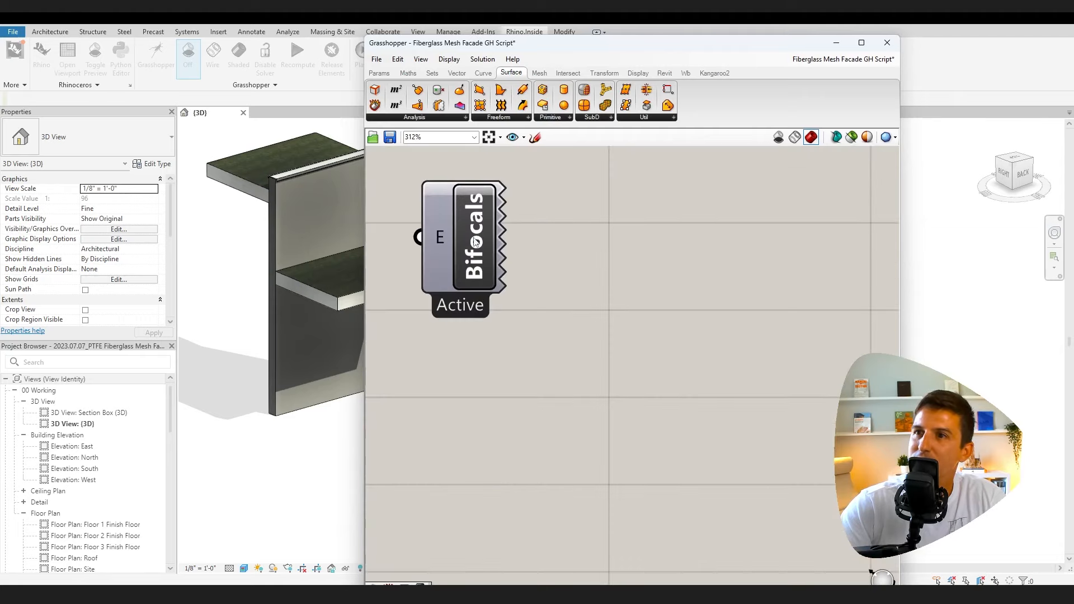
scroll(476, 232, down, 6)
scroll(529, 368, up, 5)
scroll(512, 291, down, 3)
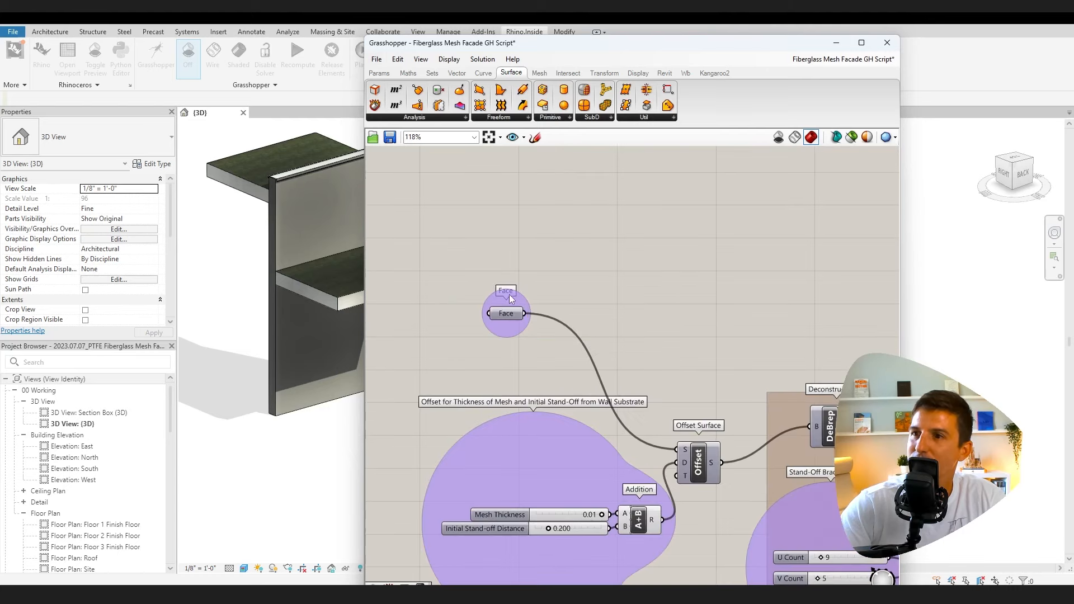
right_drag(676, 368, 542, 295)
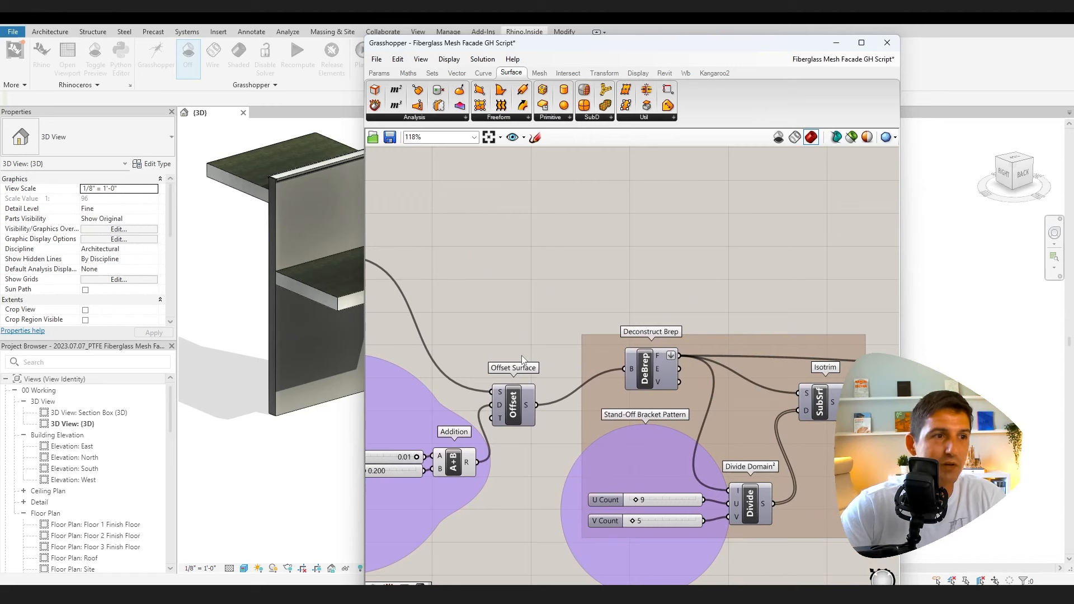
Place a new Face parameter on an empty part of the canvas and delete it again
scroll(522, 359, down, 4)
double_click(563, 273)
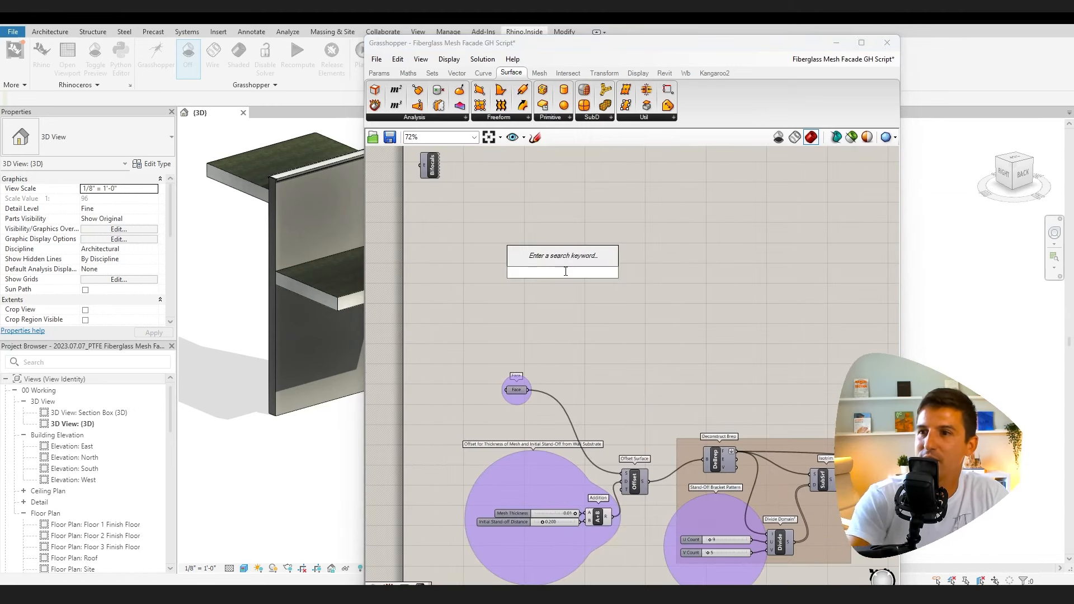
text(Face)
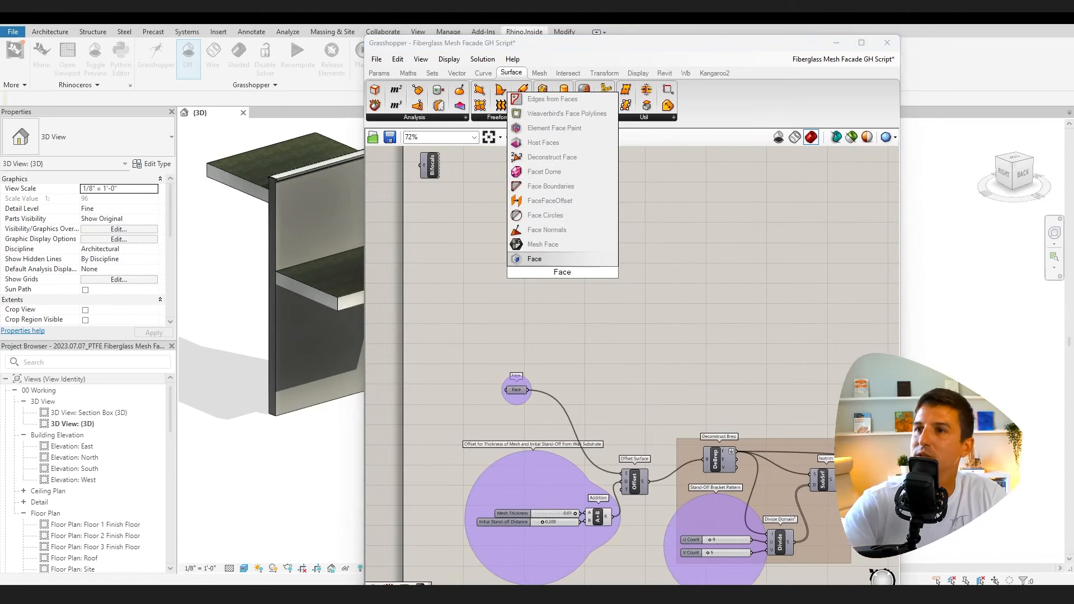
click(542, 259)
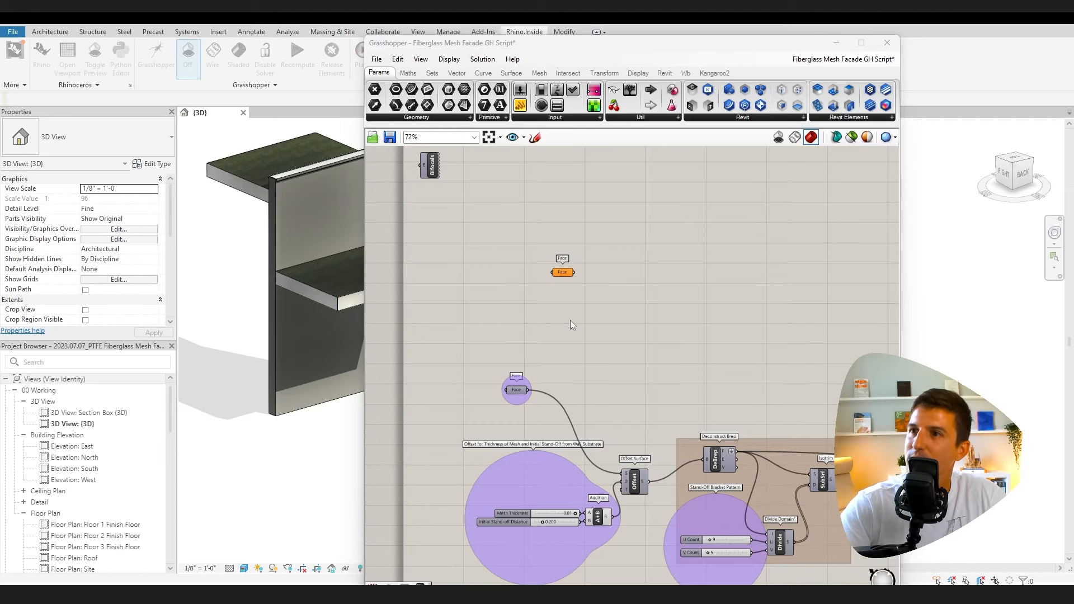
click(564, 274)
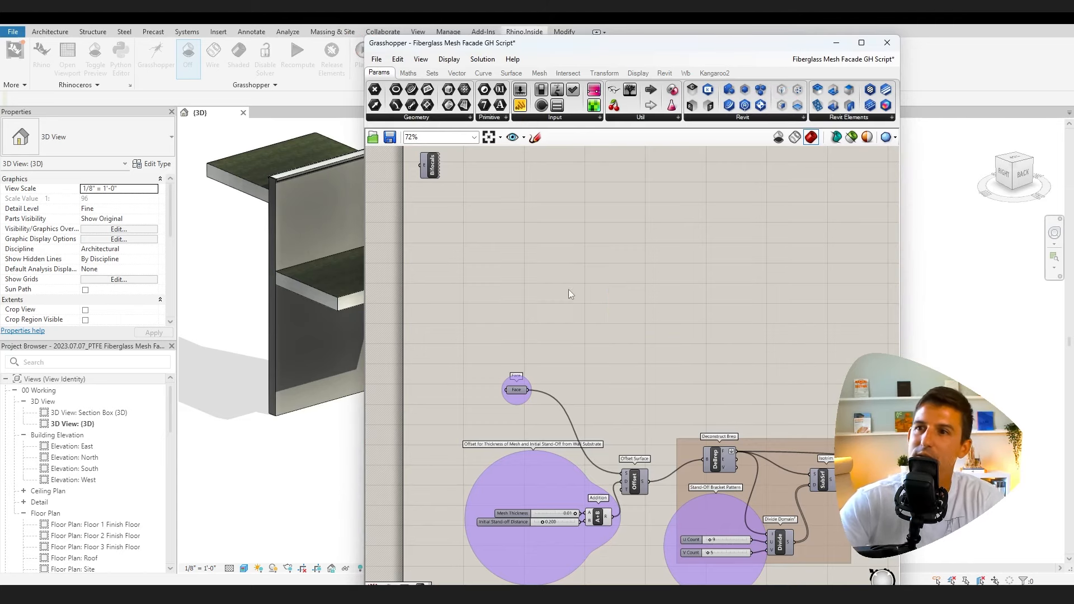
Inspect the overall script layout and compare the meshed side of the wall with its bare side in the 3D view
scroll(587, 357, down, 6)
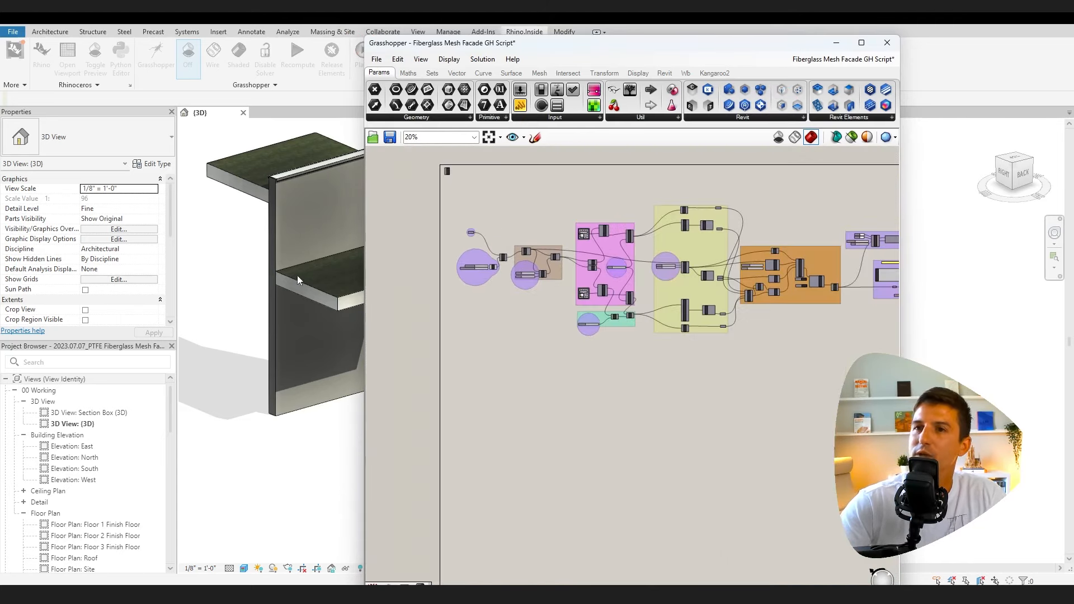
scroll(298, 272, down, 3)
middle_drag(190, 262, 224, 283)
scroll(246, 253, up, 5)
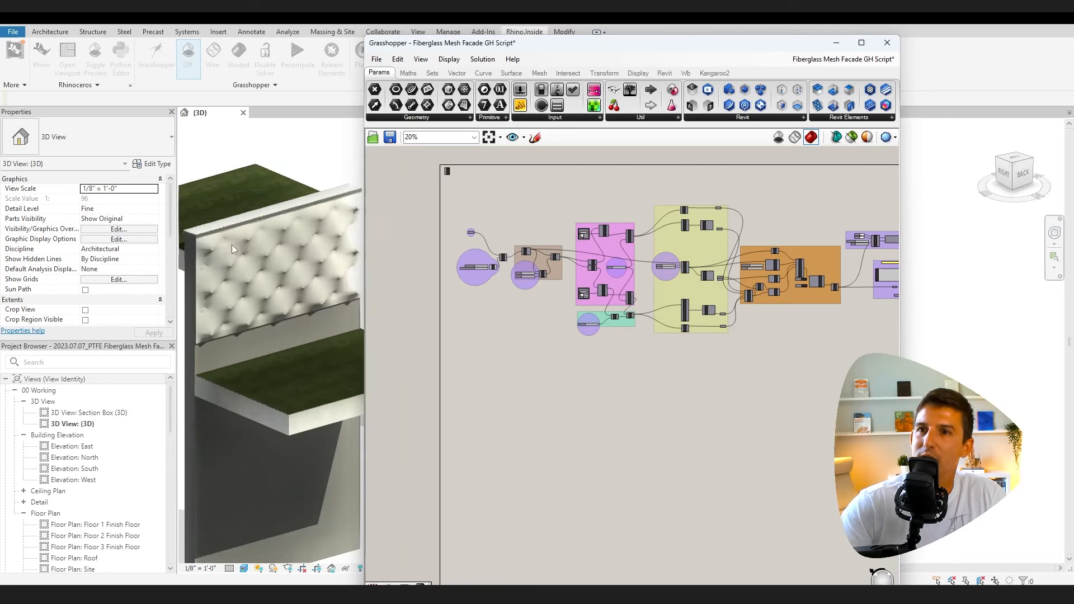
scroll(267, 249, down, 5)
scroll(303, 255, up, 5)
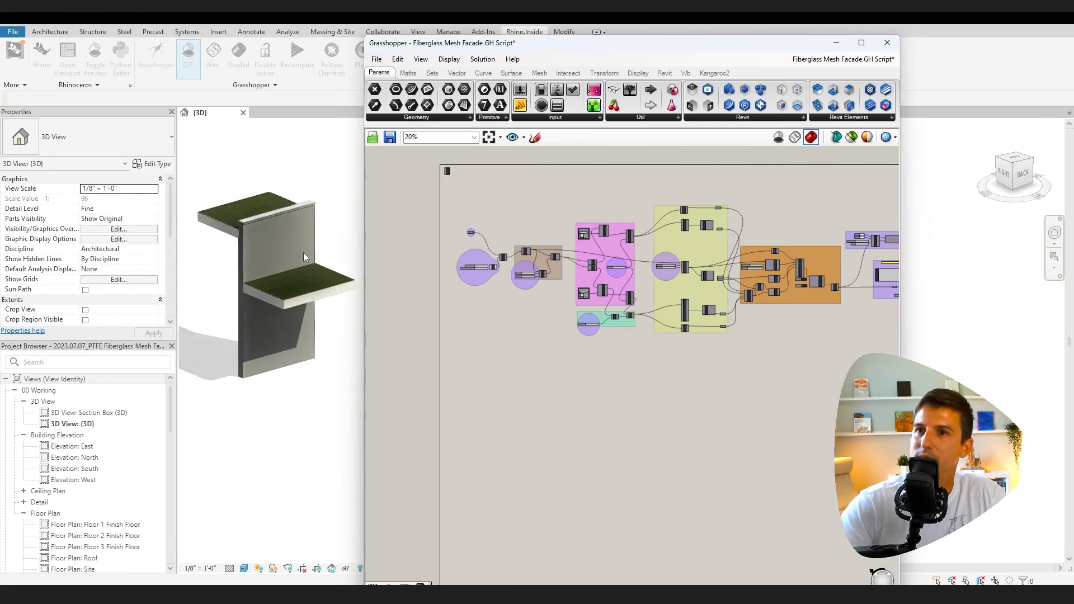
scroll(303, 253, up, 5)
scroll(208, 206, down, 5)
scroll(210, 229, up, 2)
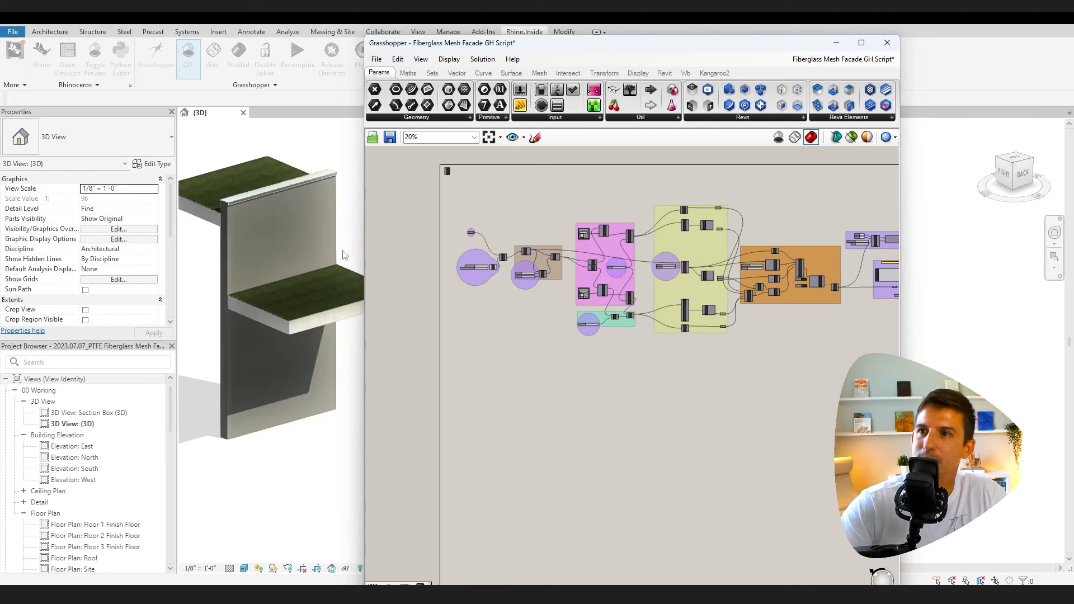
scroll(559, 256, down, 2)
Duplicate the entire Fiberglass Mesh Facade script and place the copy directly below the original
drag(480, 215, 824, 342)
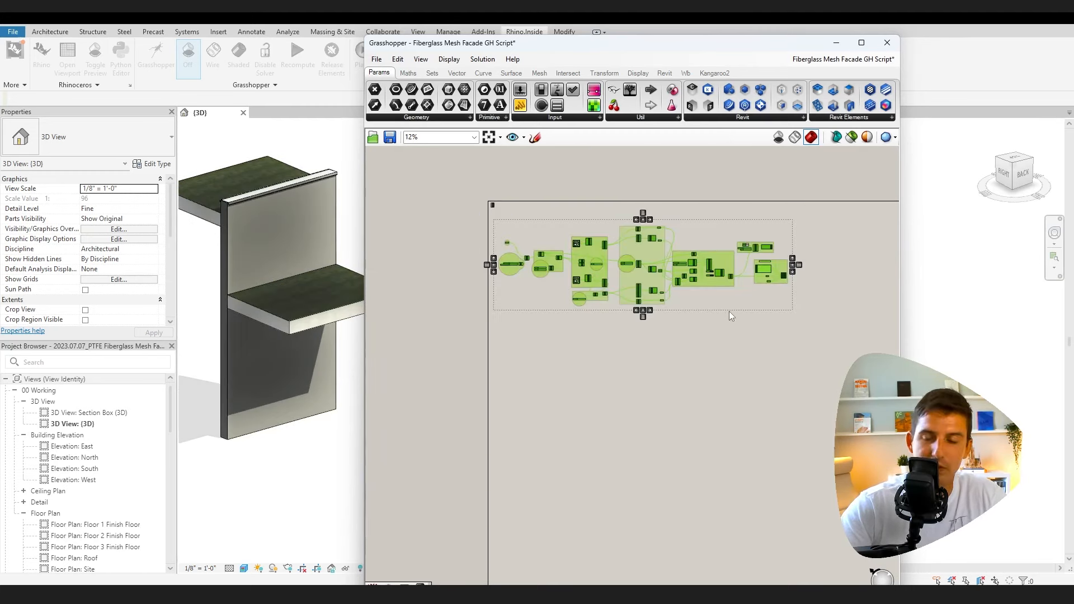
click(693, 380)
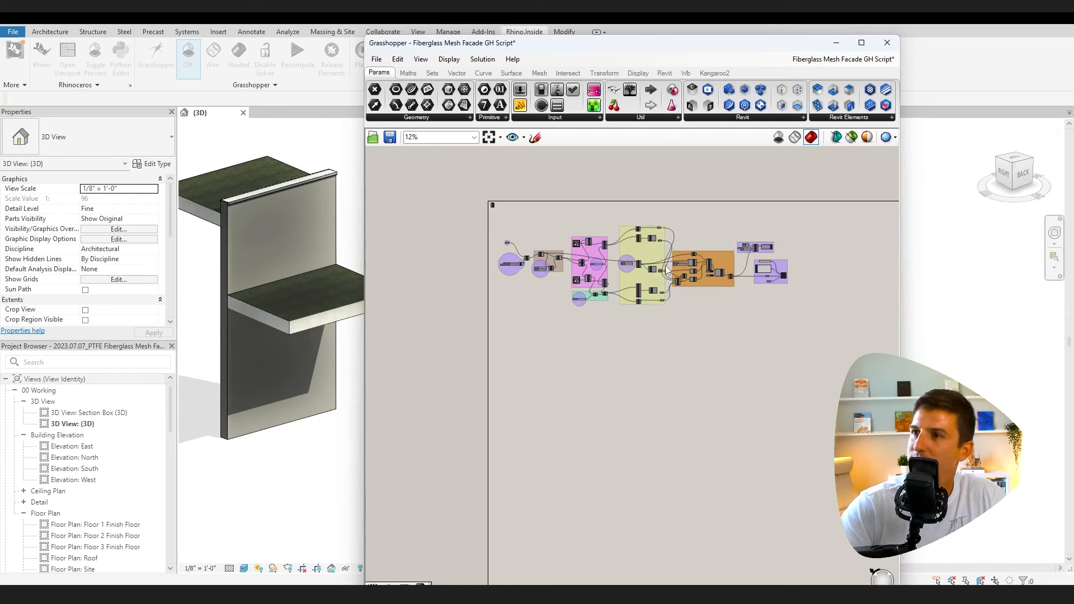
key(ctrl+v)
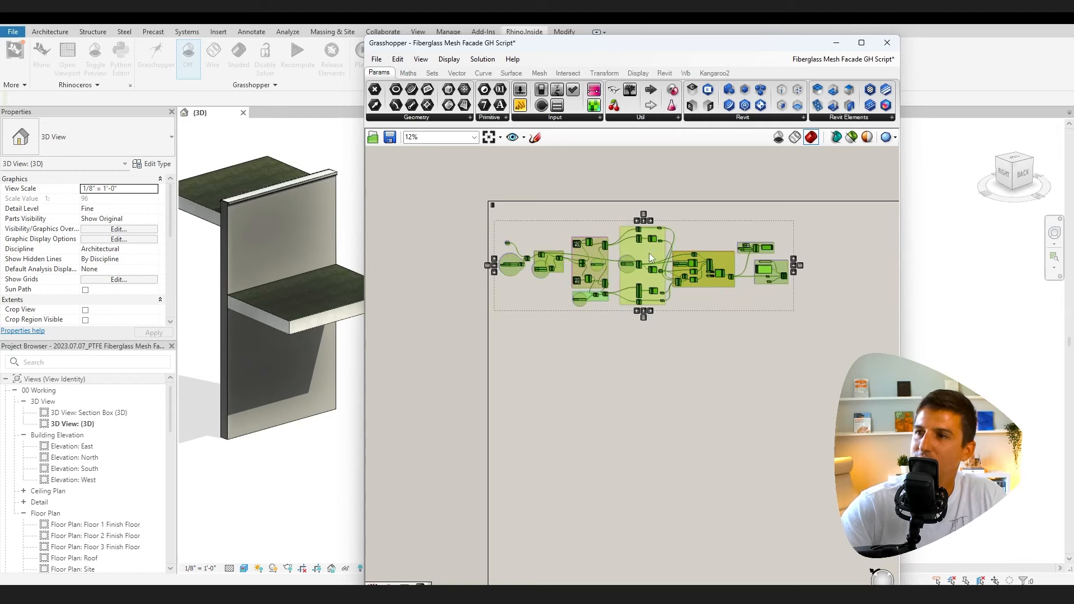
drag(649, 253, 650, 354)
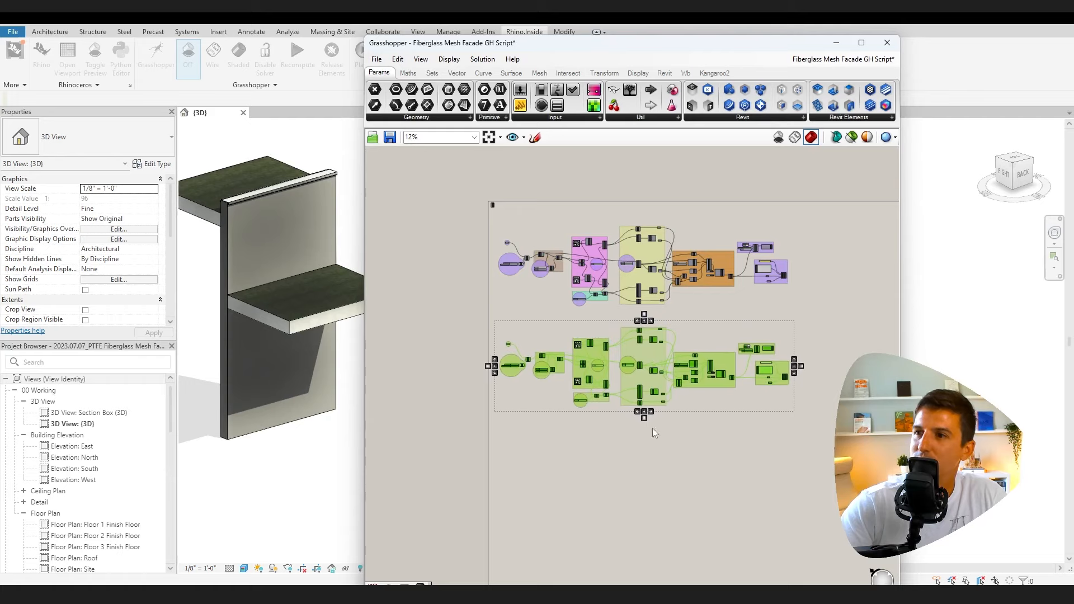
click(668, 420)
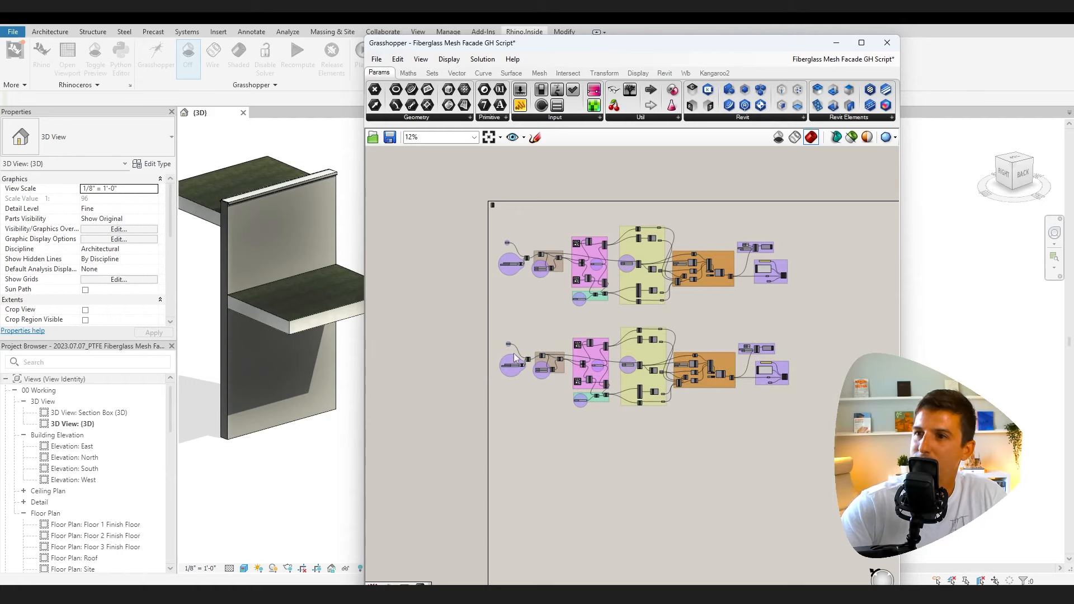
Try the whole bare wall face as the single Face input of the copied script, and clear that value
scroll(515, 358, up, 10)
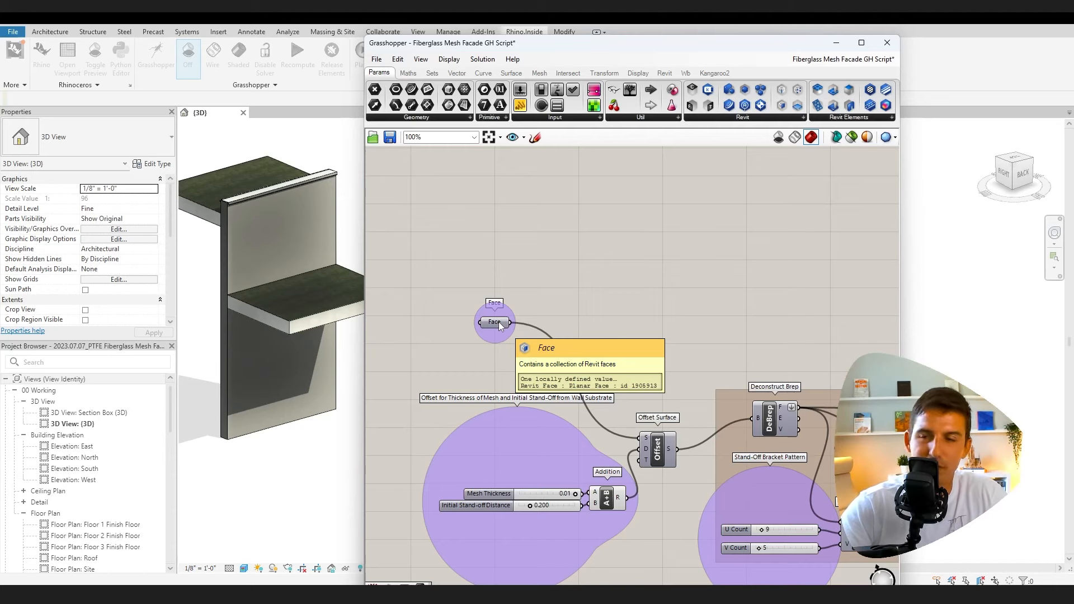
click(495, 323)
right_click(495, 323)
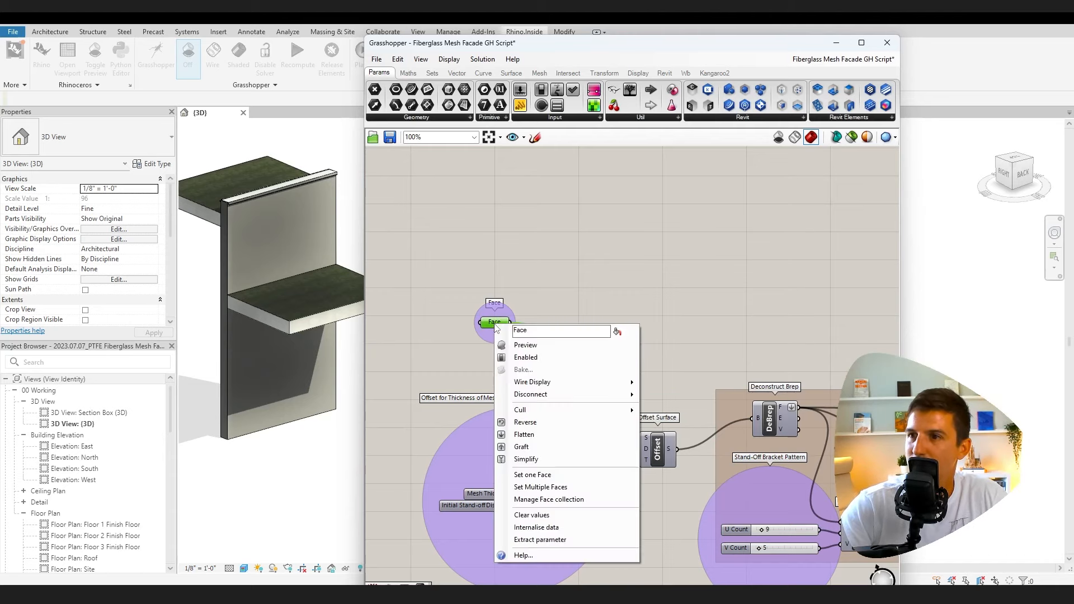
click(551, 475)
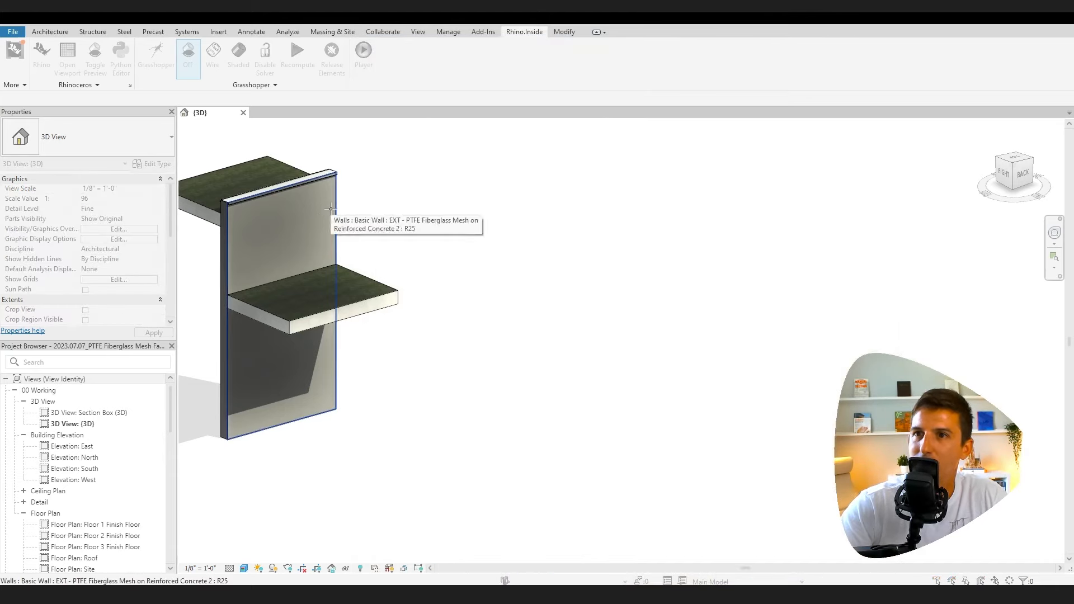
click(331, 209)
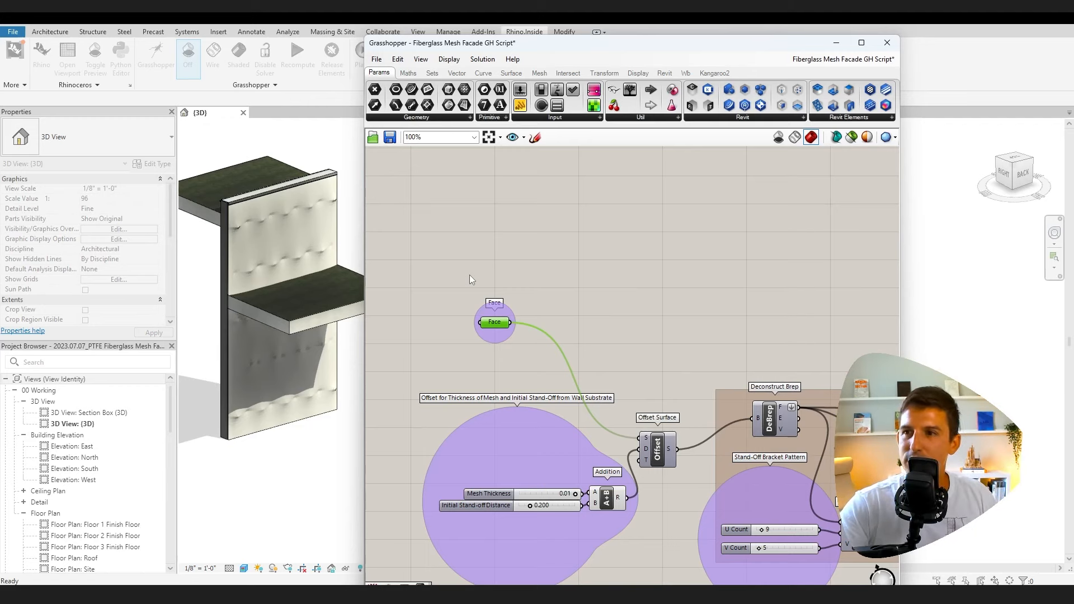
right_click(494, 324)
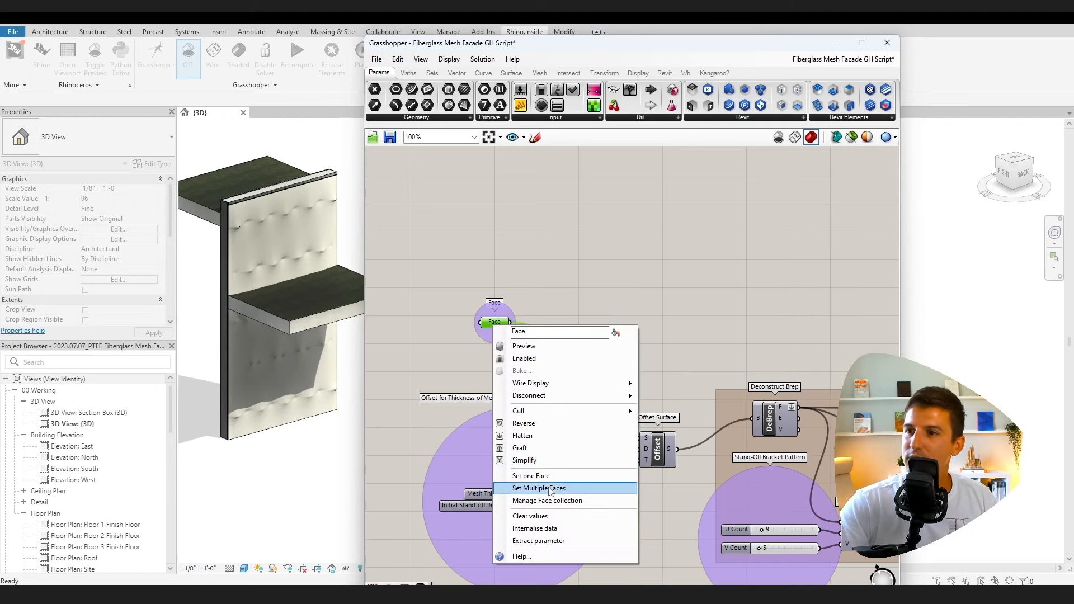
click(535, 515)
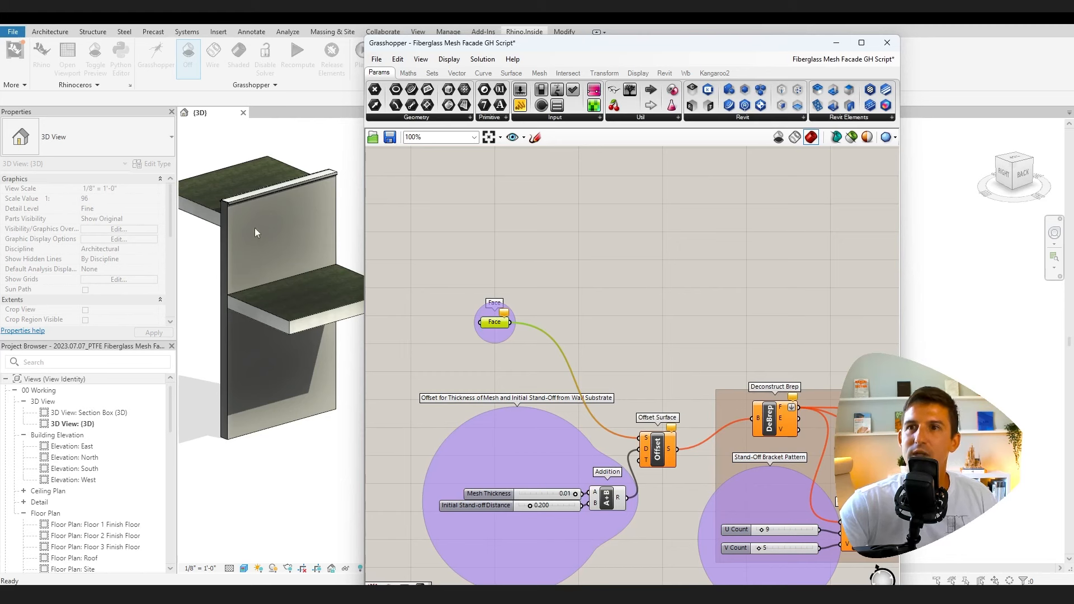
Split the bare wall face with a horizontal line picked at a 10' offset from the wall's top edge
click(277, 206)
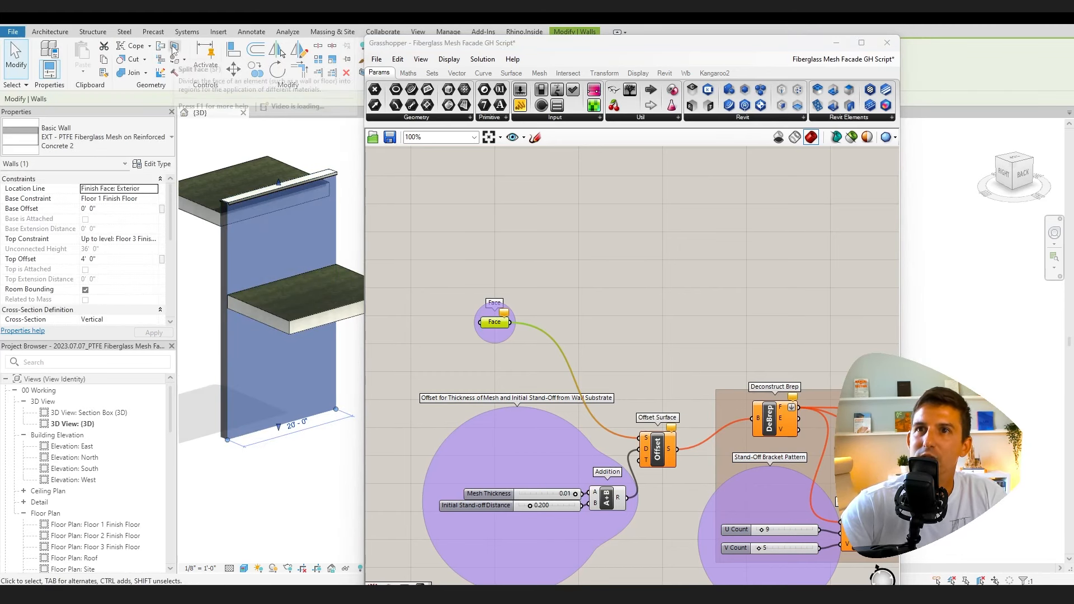
click(174, 47)
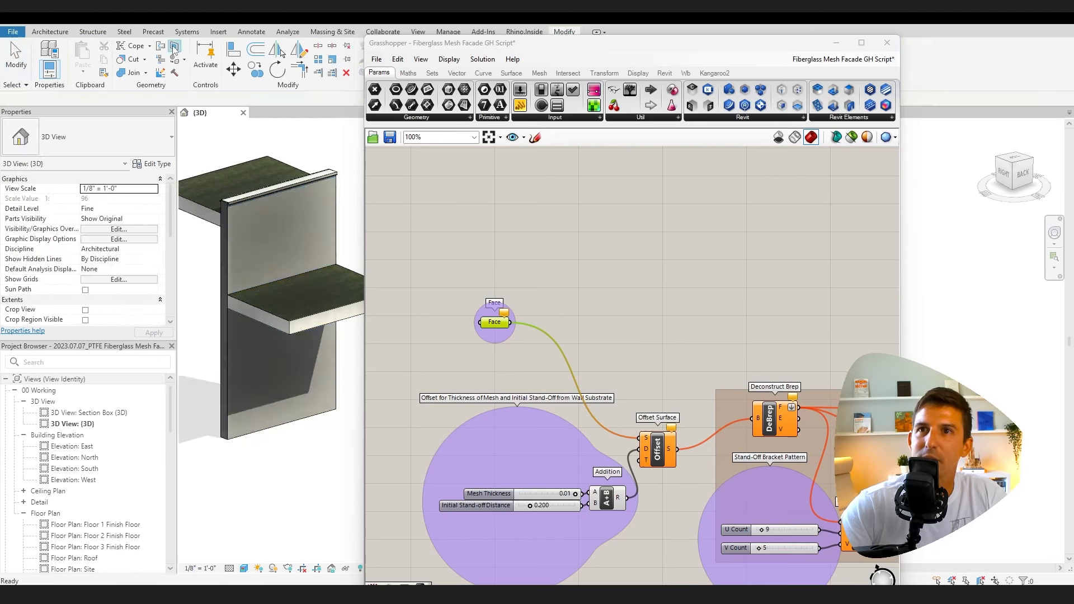
click(230, 238)
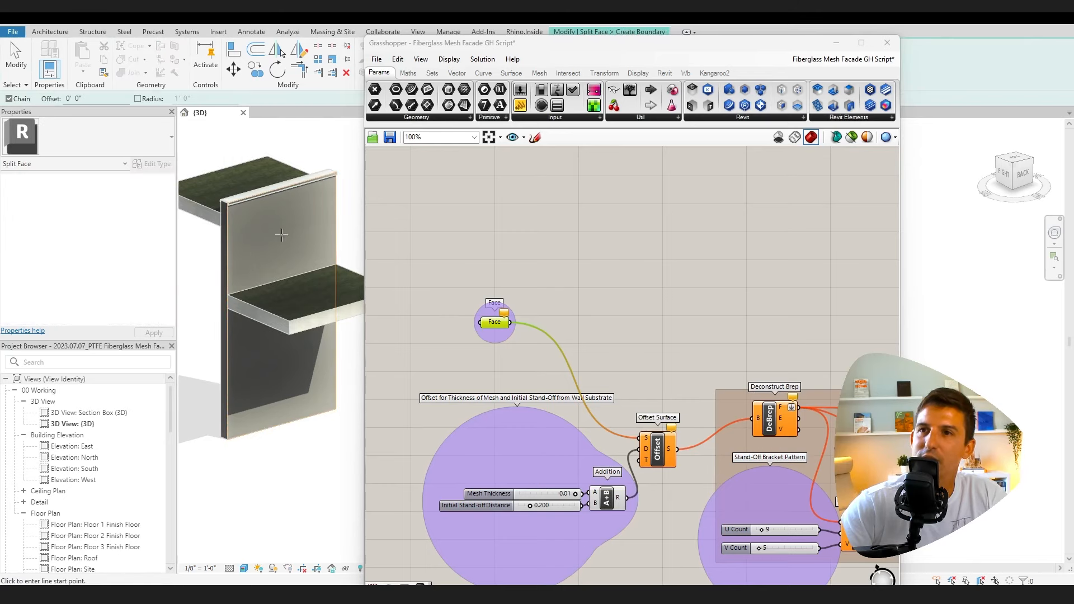
drag(525, 45, 688, 108)
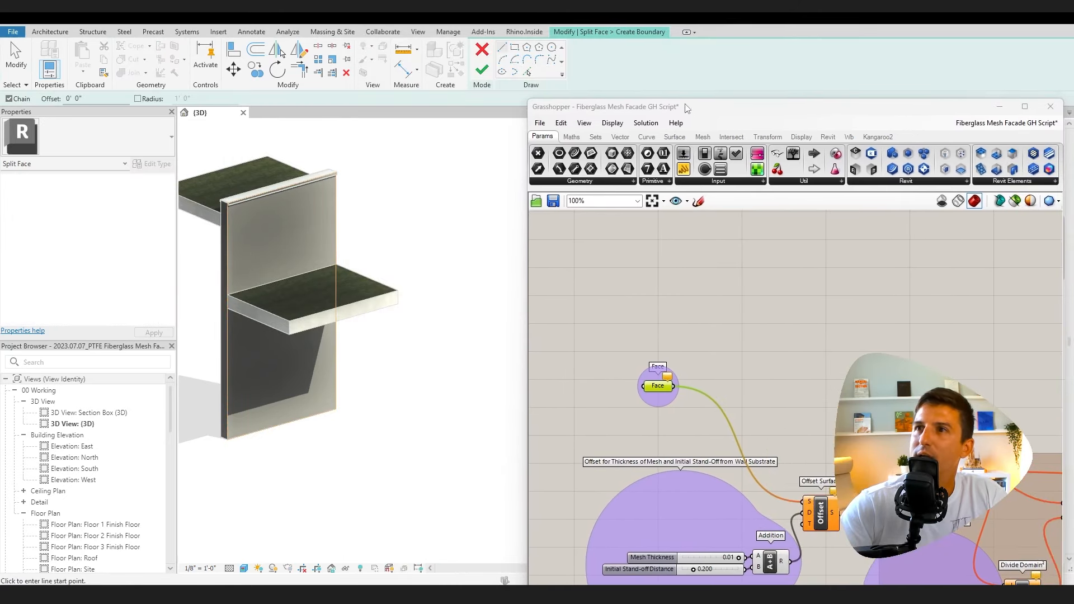
click(528, 72)
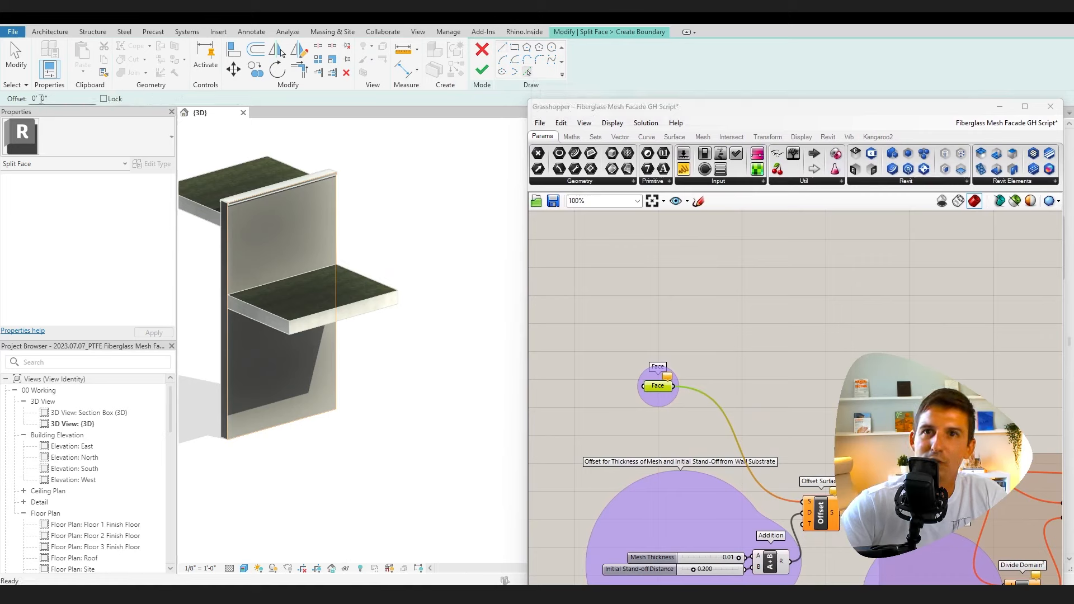
text(10)
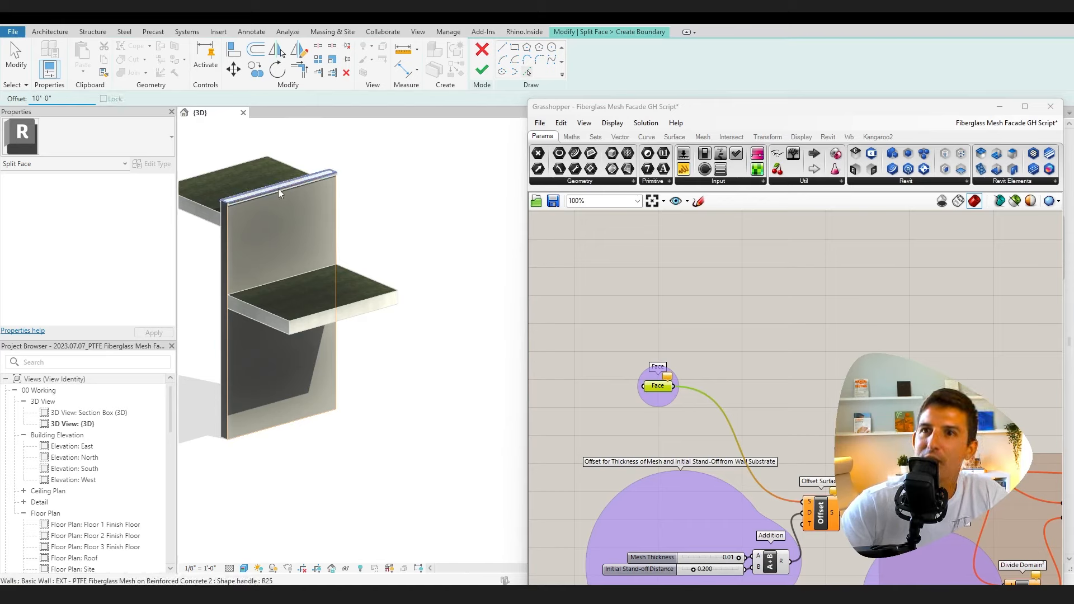
click(277, 190)
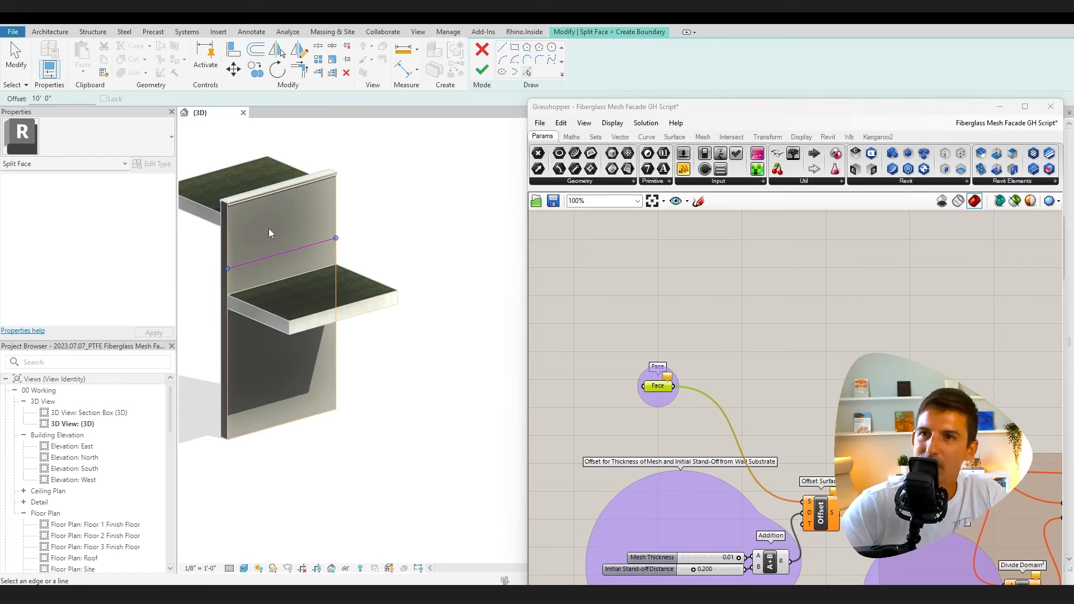
key(Escape)
click(482, 69)
click(309, 252)
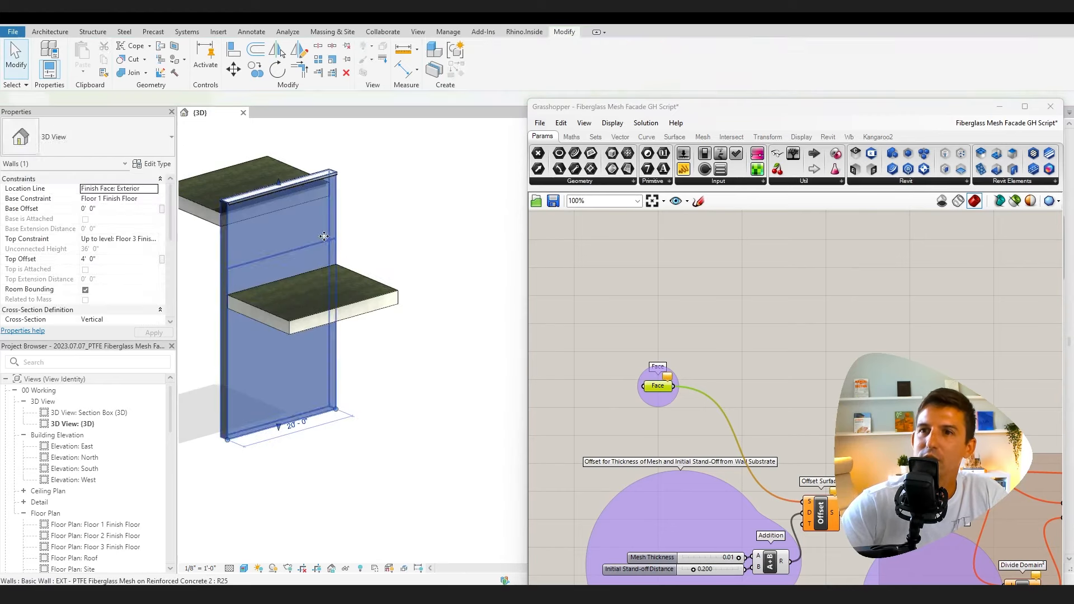
click(381, 217)
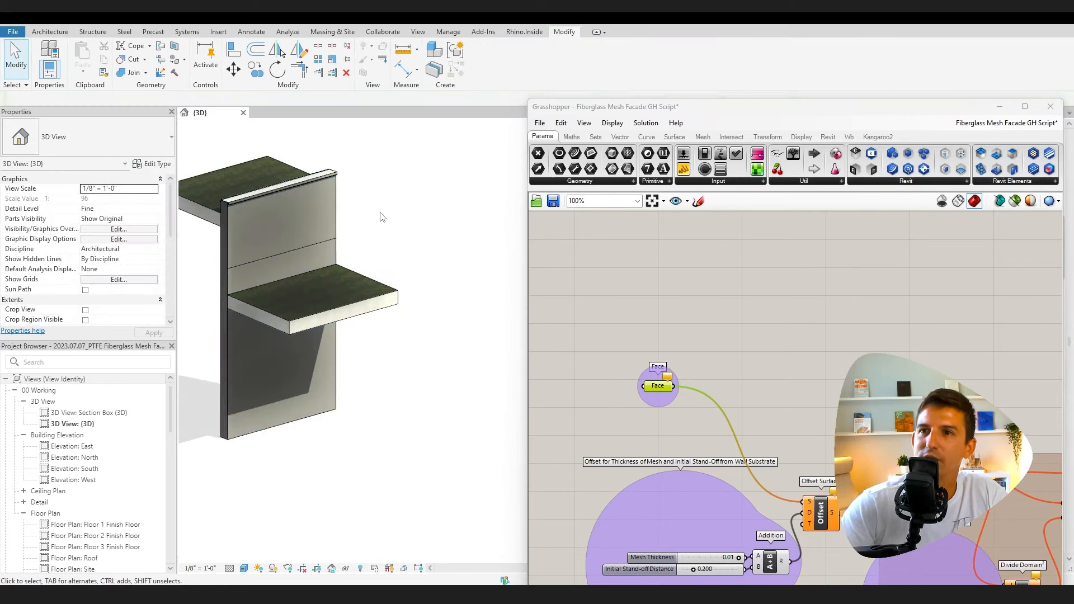
Set the upper split region of the wall as the copied script's Face input and inspect the generated mesh in 3D
right_click(661, 394)
click(688, 500)
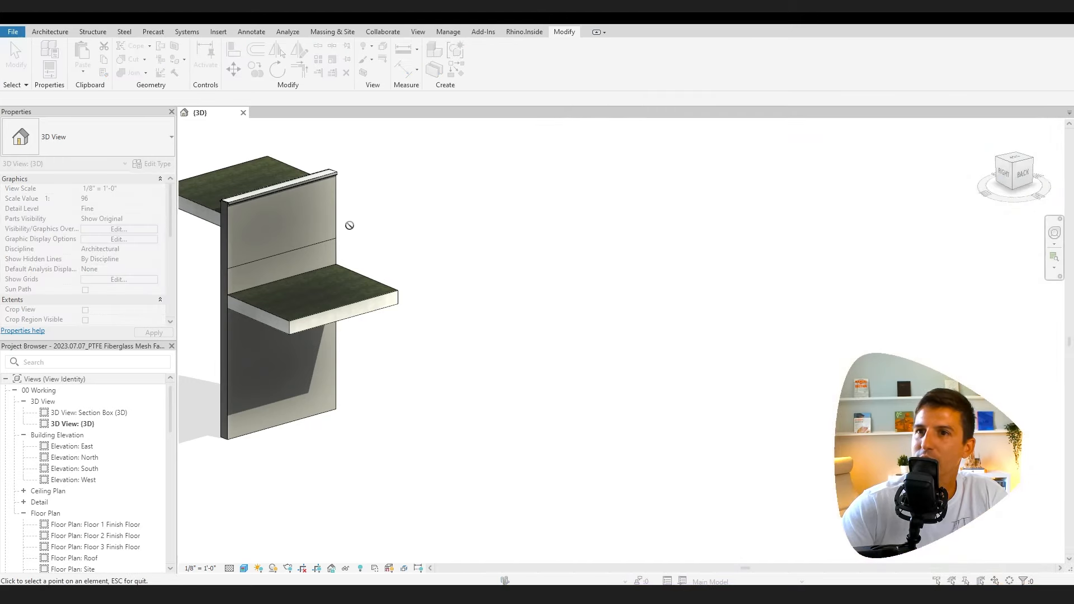
click(338, 217)
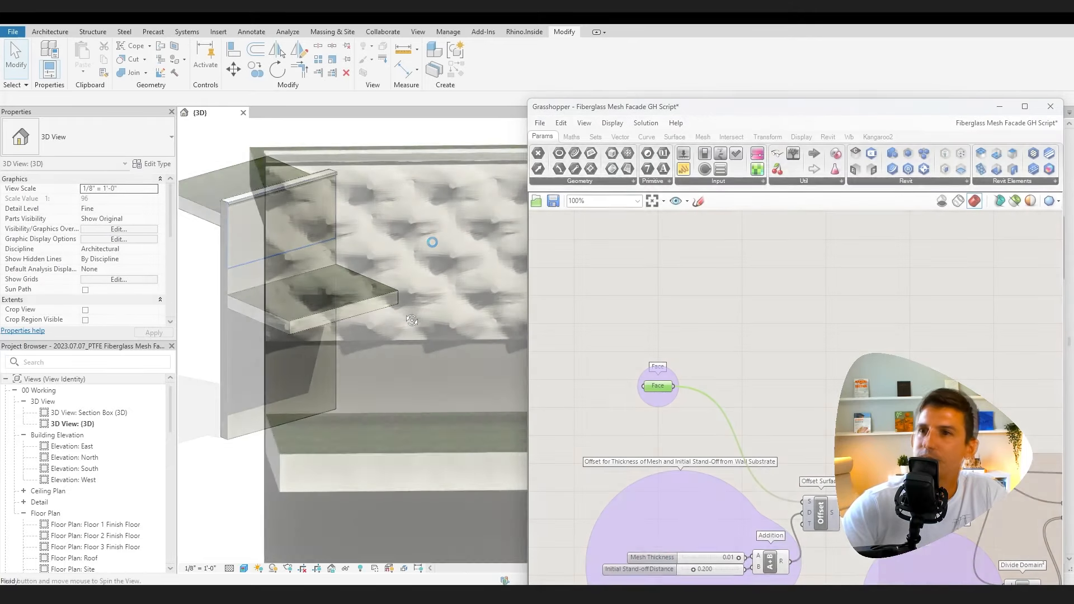
shift+middle_drag(412, 320, 319, 341)
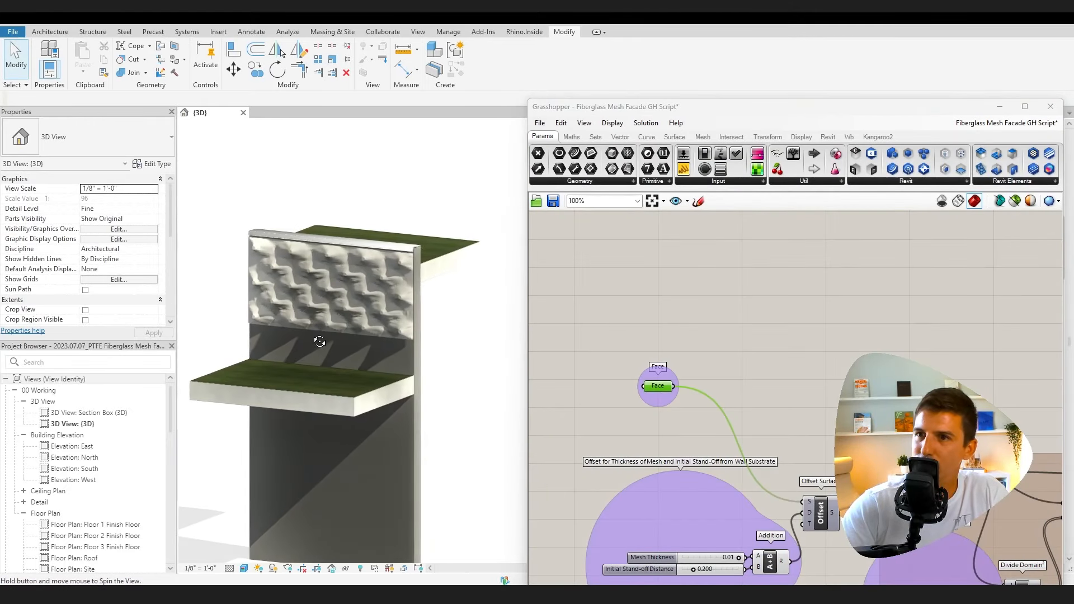
scroll(417, 287, up, 2)
Examine the Offset Surface component and its surface and distance inputs in the copied script
click(592, 388)
right_drag(815, 582, 822, 485)
right_drag(940, 341, 875, 350)
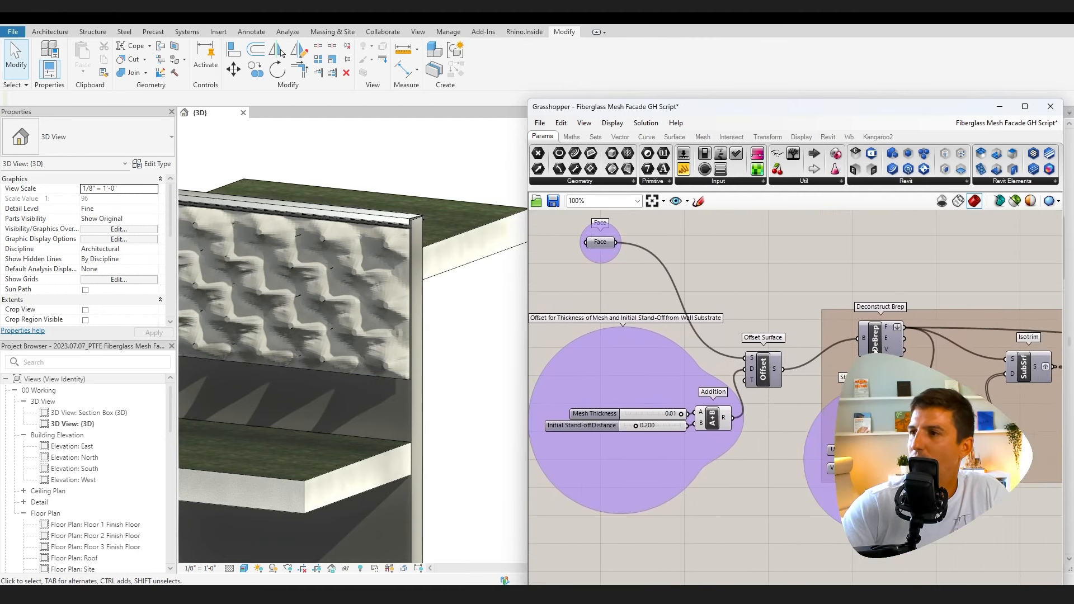
click(770, 381)
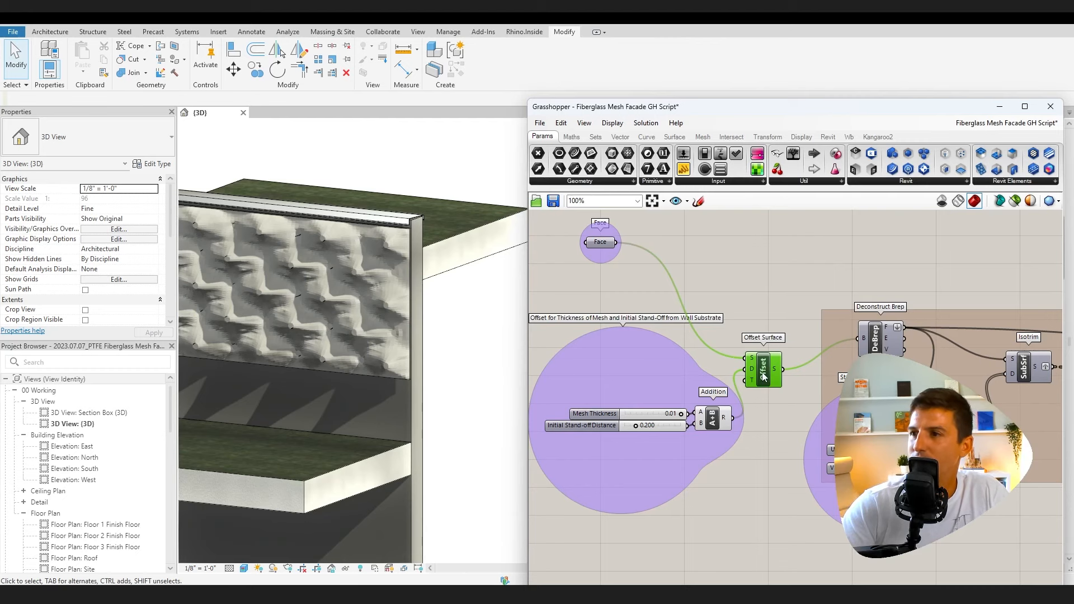
scroll(764, 376, up, 3)
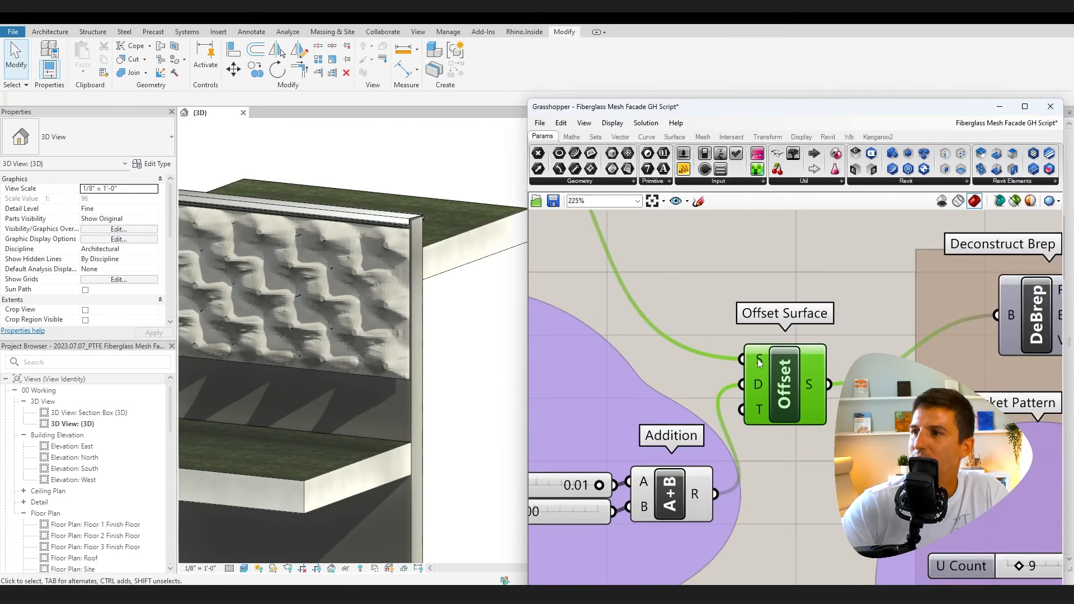
scroll(760, 363, down, 2)
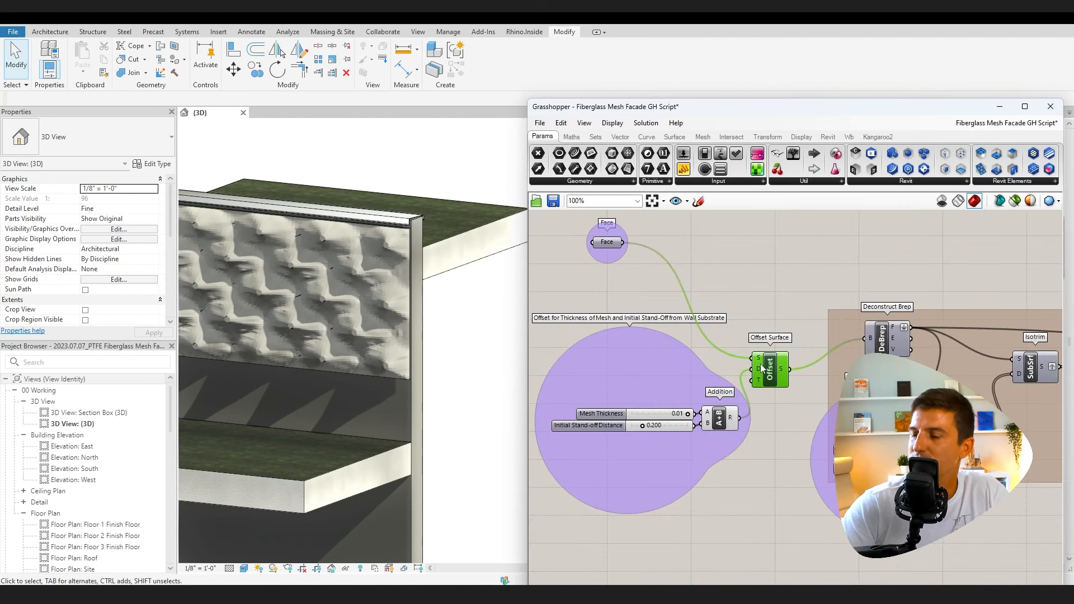
Add a number slider initialised with 0.01 below the mesh offset group and slide its value to 1
mouse_move(759, 373)
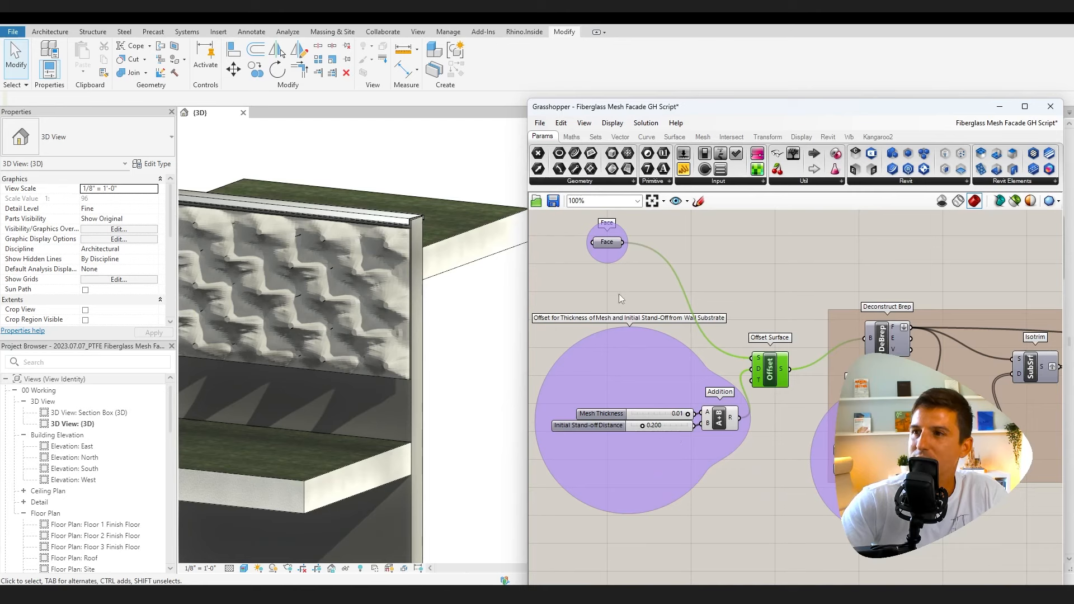
double_click(659, 540)
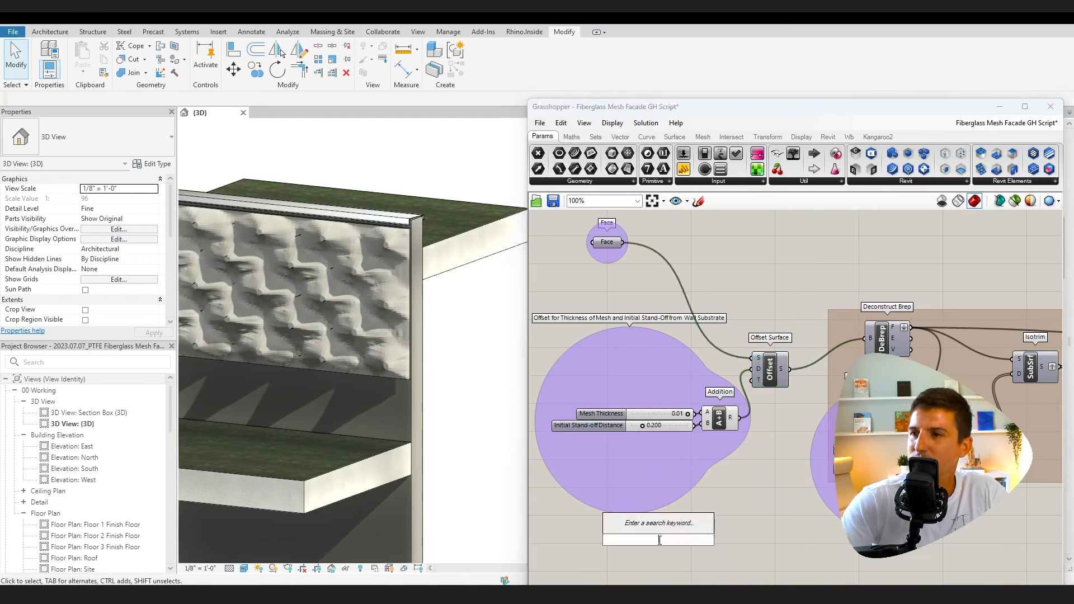
text(0.01)
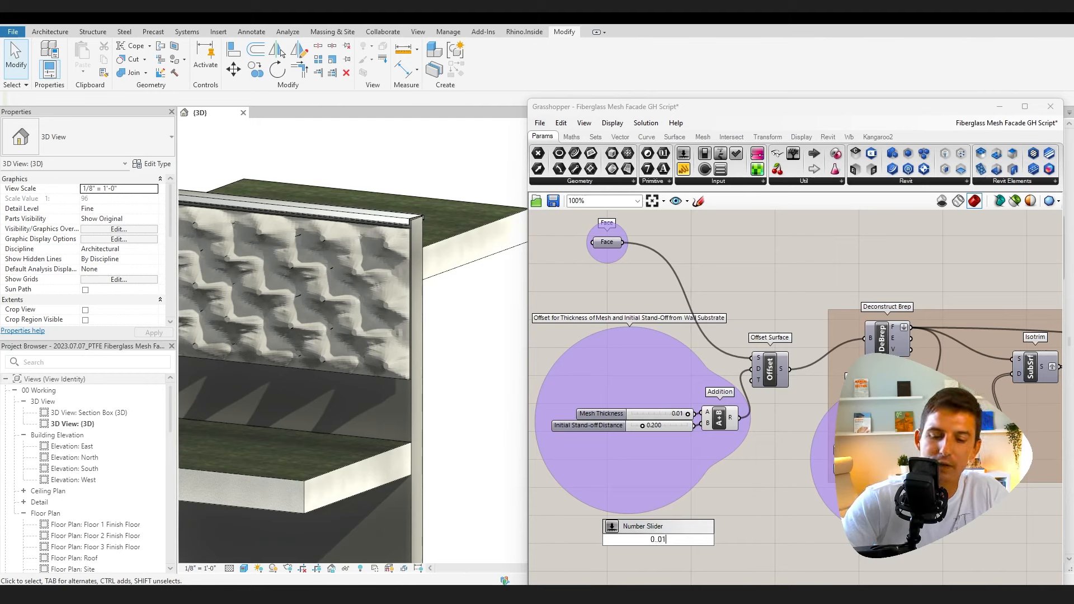
key(Return)
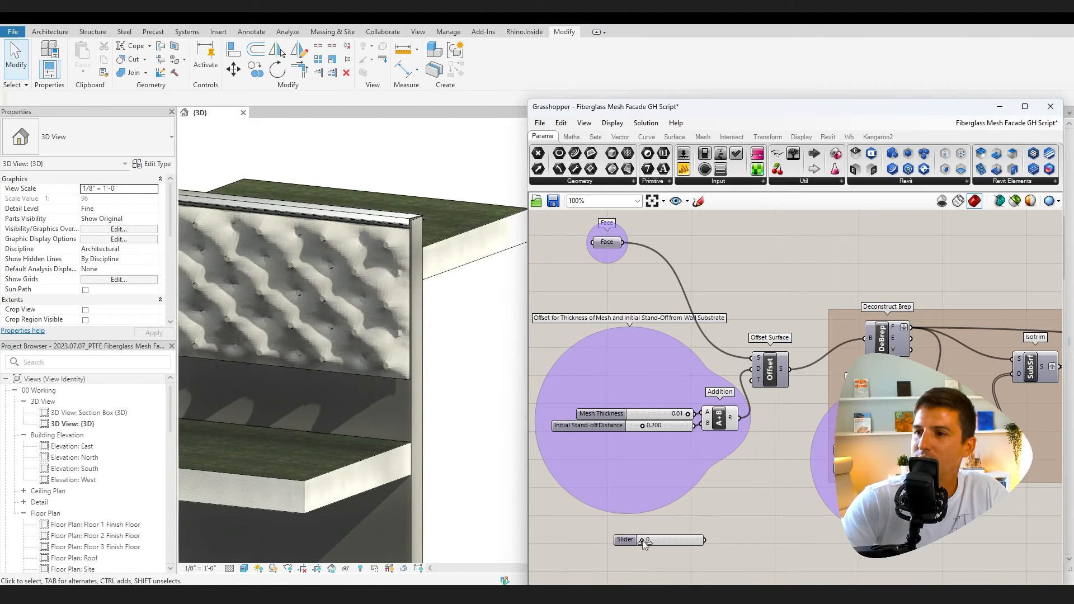
drag(642, 541, 702, 545)
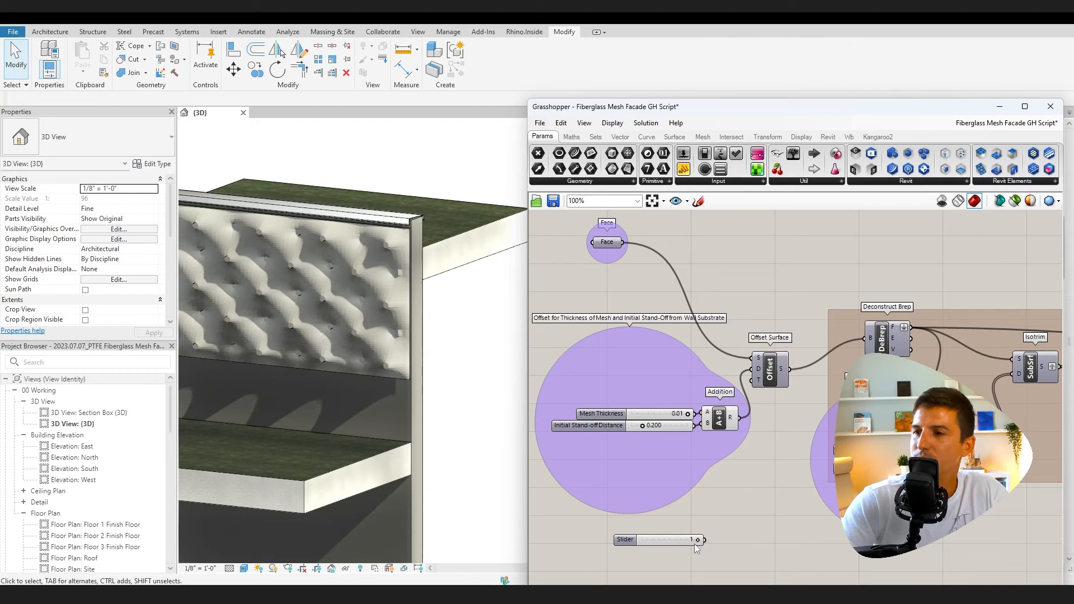
Change the new slider's rounding to real numbers with three digits and slide its value to 0.580
click(678, 540)
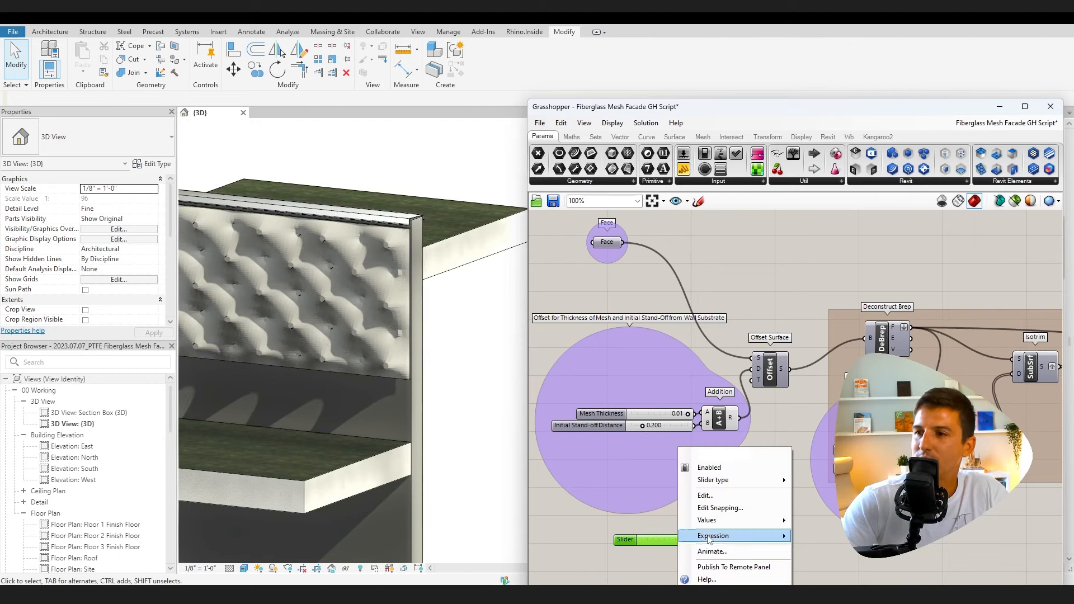
click(706, 496)
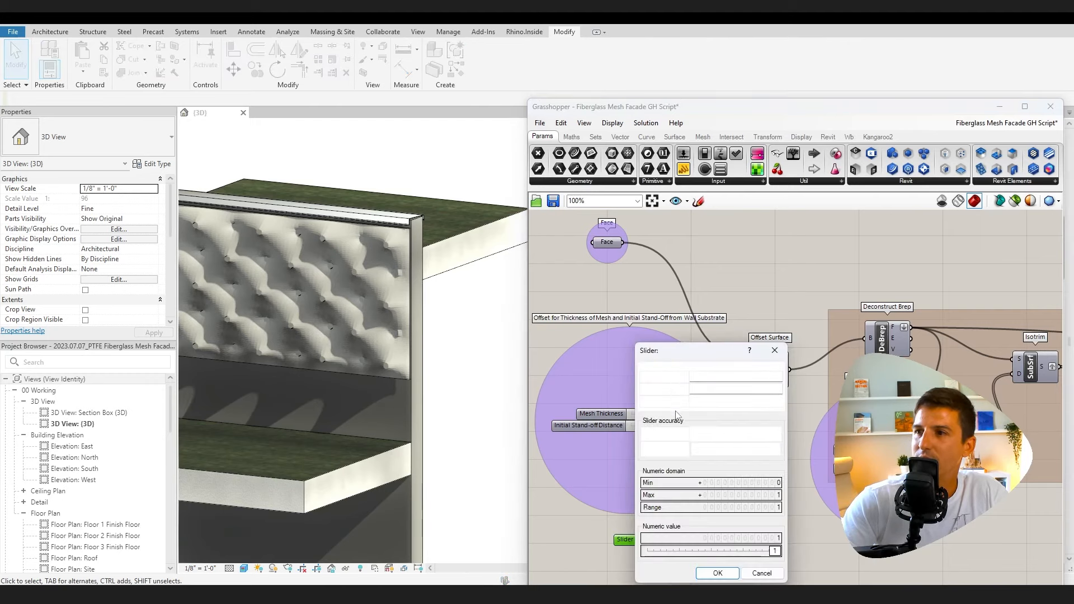
click(701, 435)
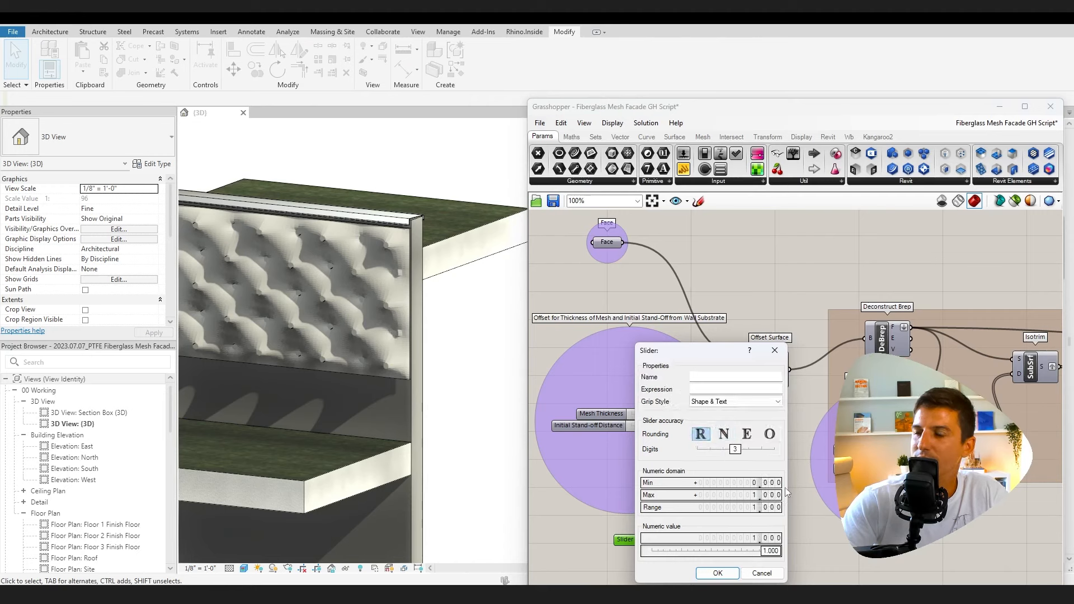
click(722, 574)
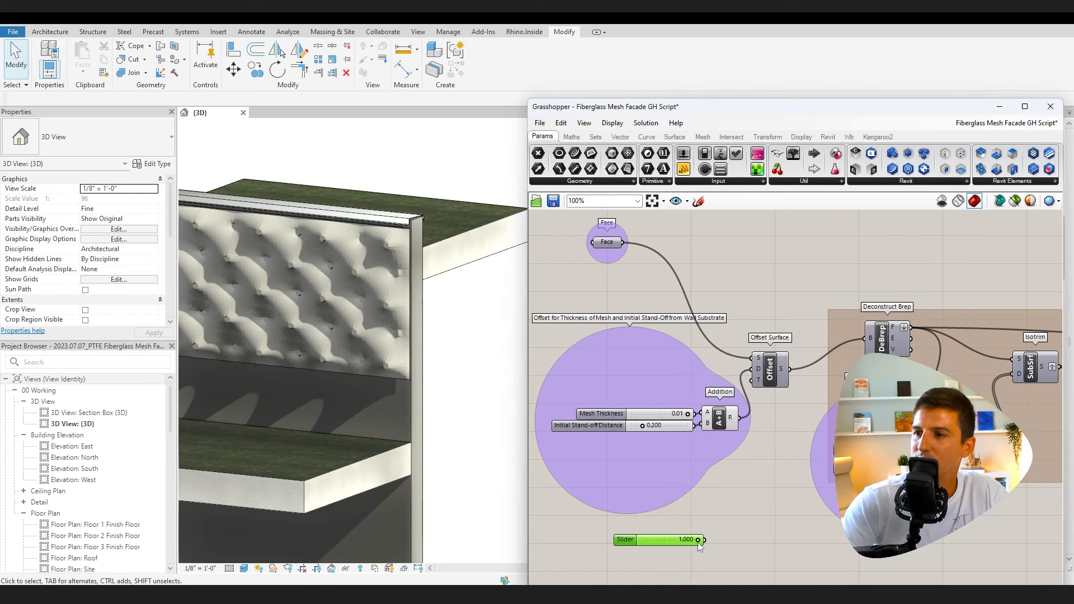
drag(701, 540, 675, 543)
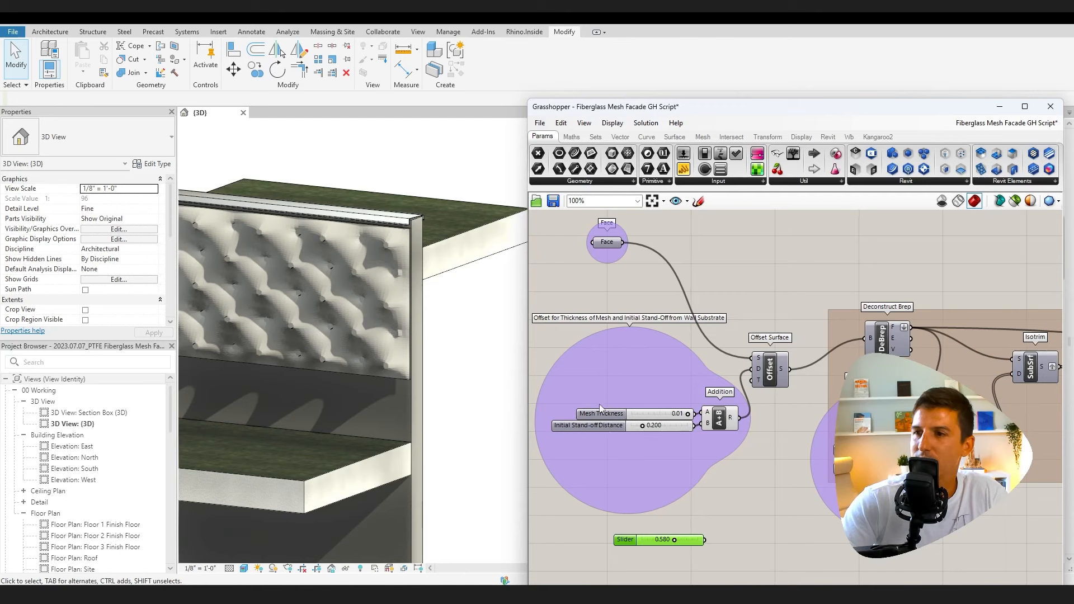
Rename the new slider Custom Name and remove it from the canvas
right_click(625, 541)
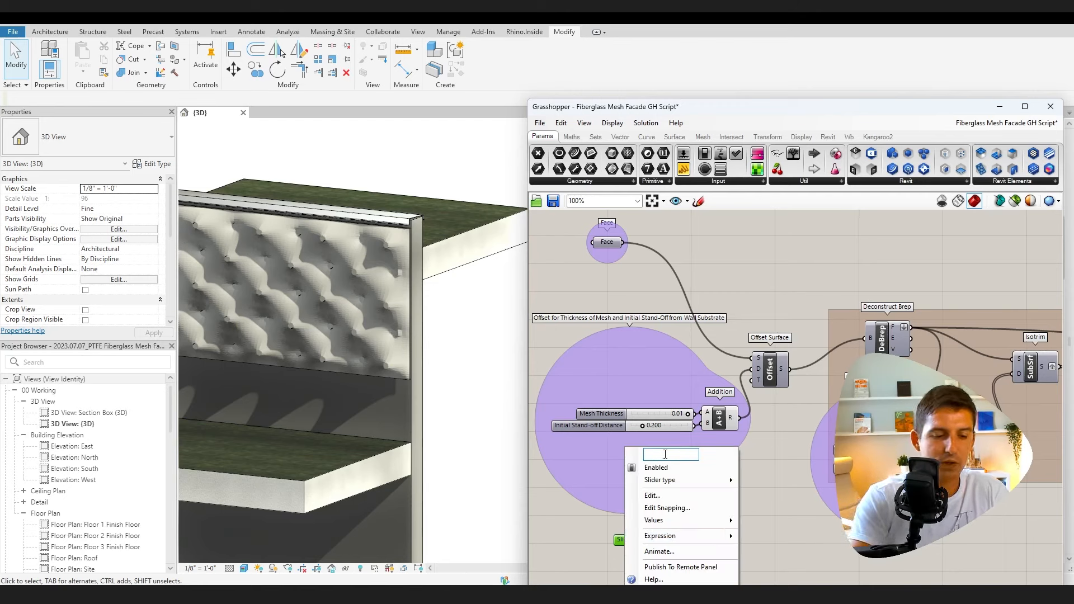
text(Custom Name)
key(Return)
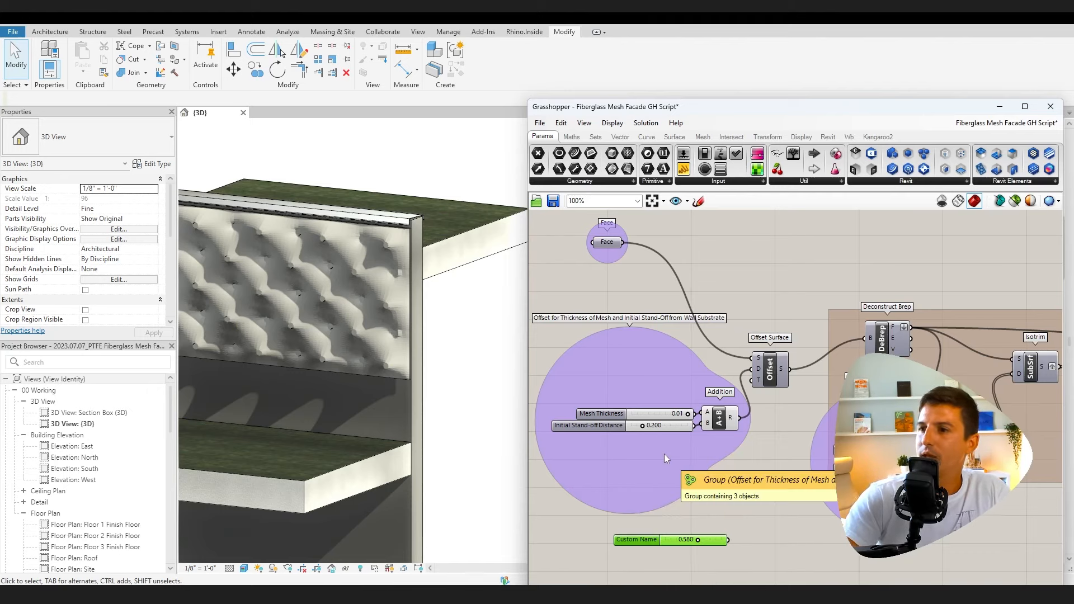
drag(641, 540, 664, 530)
Open a Rhino viewport beside the script and frame the Offset Surface preview in it
right_drag(761, 496, 775, 461)
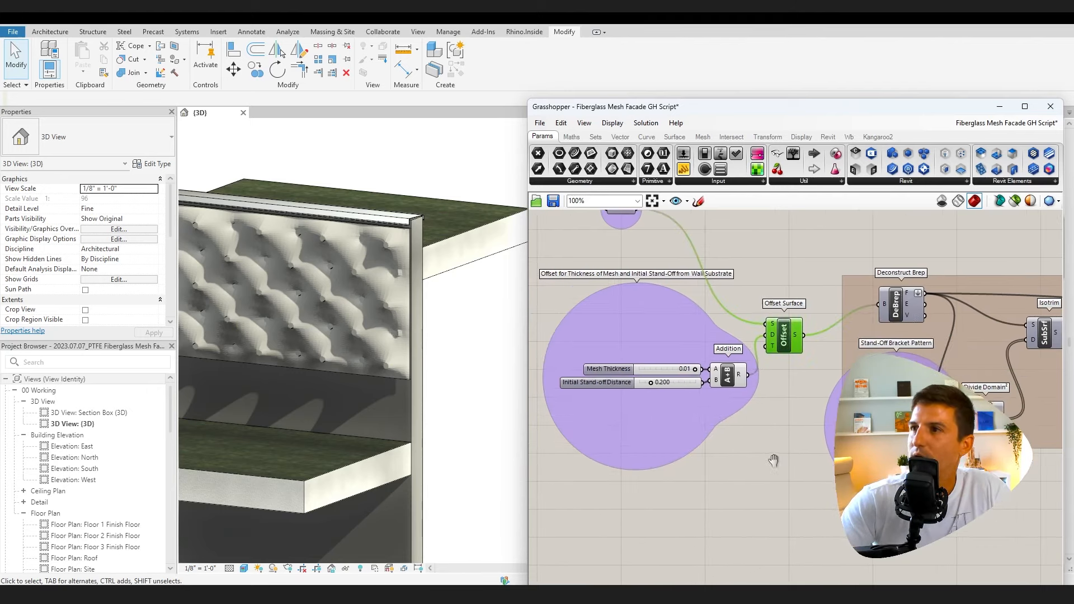
scroll(777, 462, down, 2)
scroll(776, 461, down, 2)
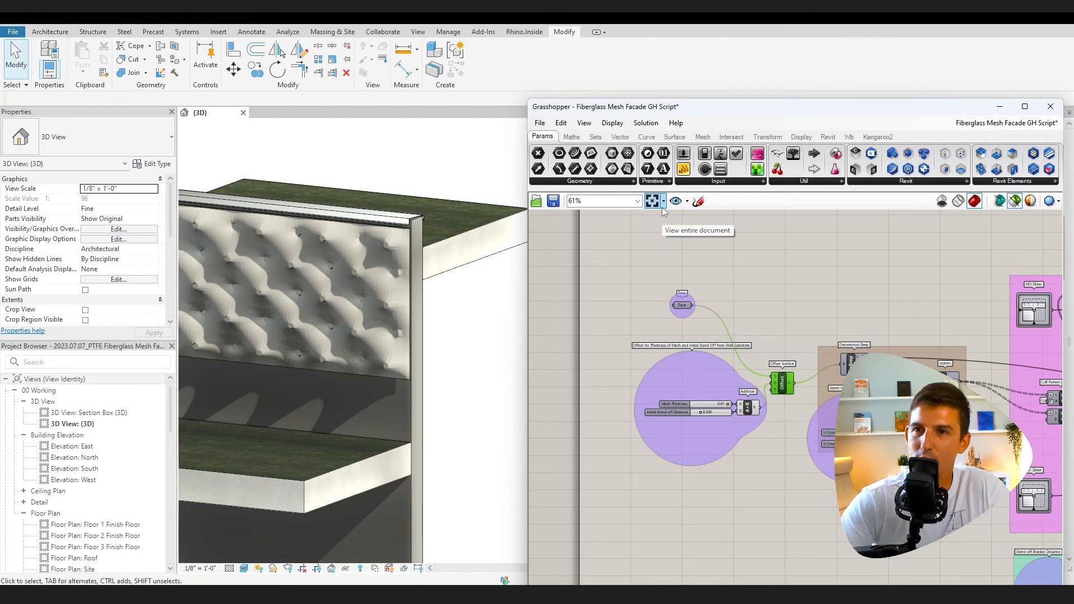
click(524, 32)
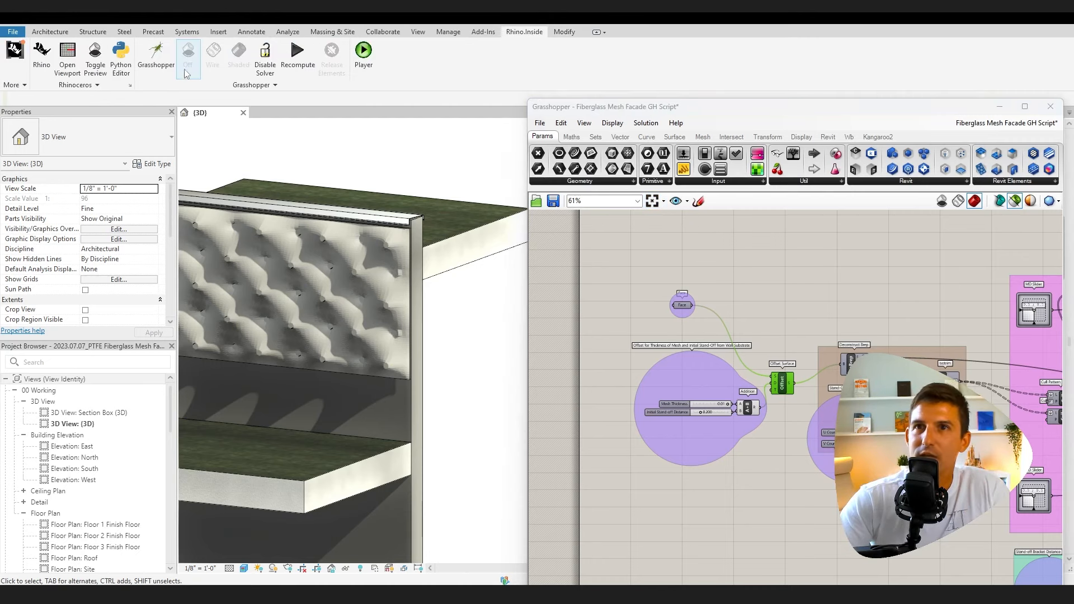
click(65, 58)
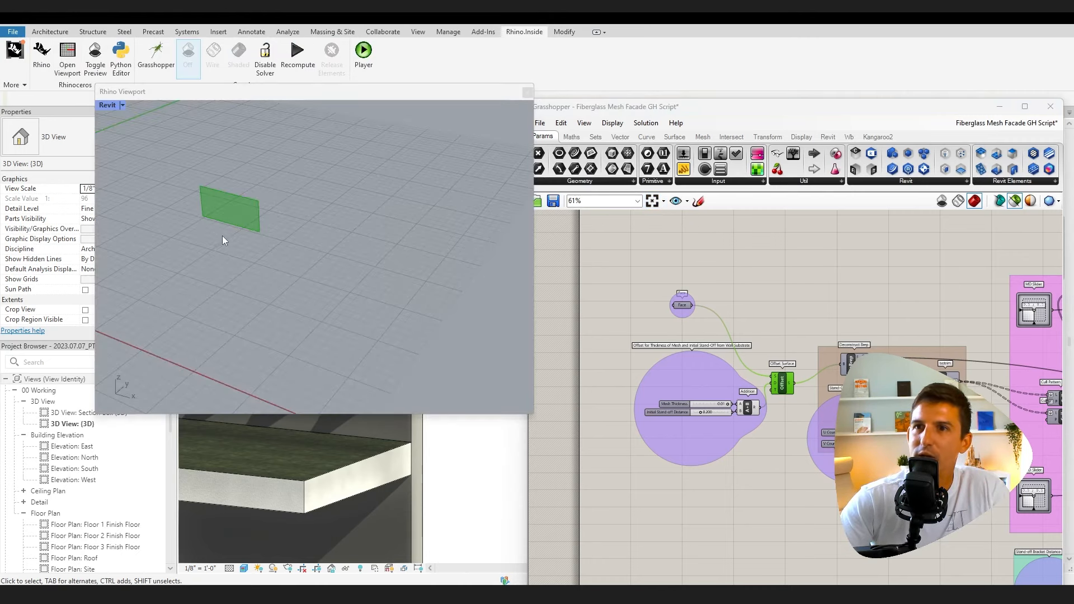
right_drag(223, 238, 284, 213)
scroll(209, 214, up, 8)
right_drag(209, 214, 329, 287)
Preview the Face input in the Rhino viewport, followed by the Addition and Offset Surface components
click(682, 306)
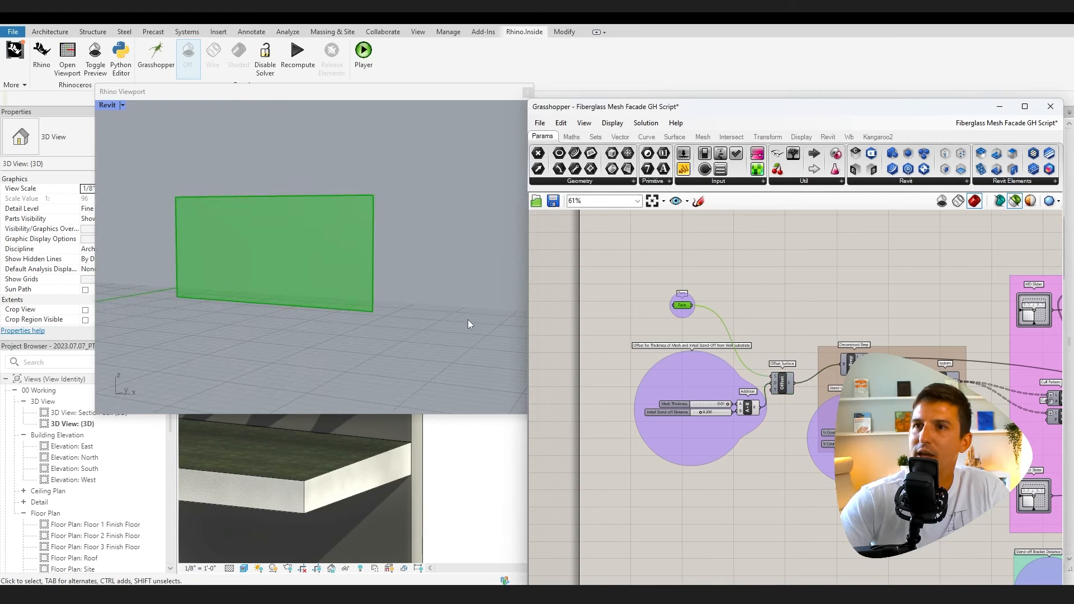
right_drag(469, 324, 324, 243)
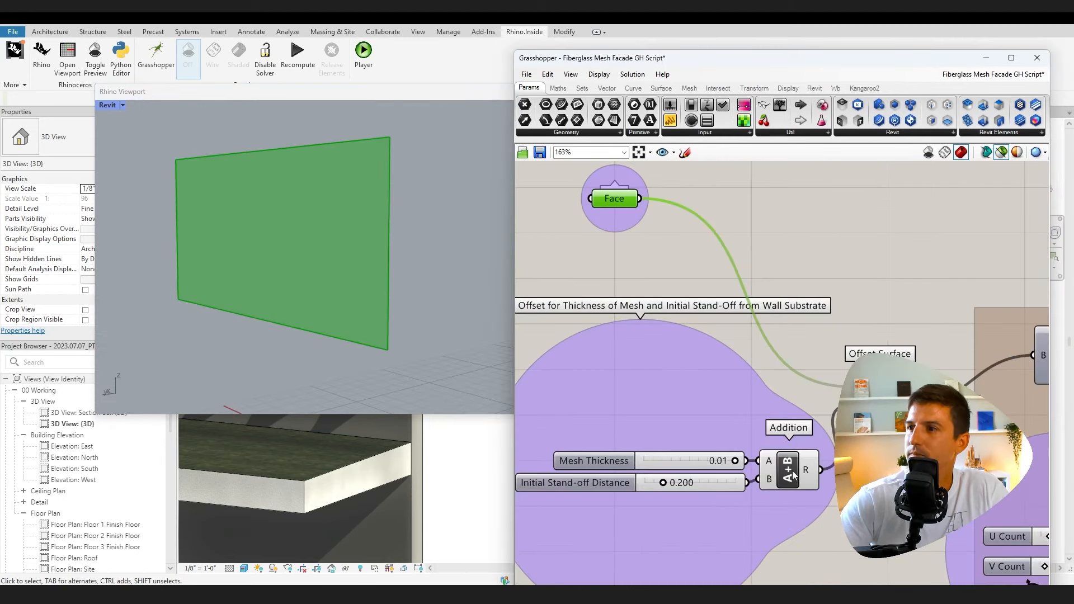
click(799, 474)
click(880, 403)
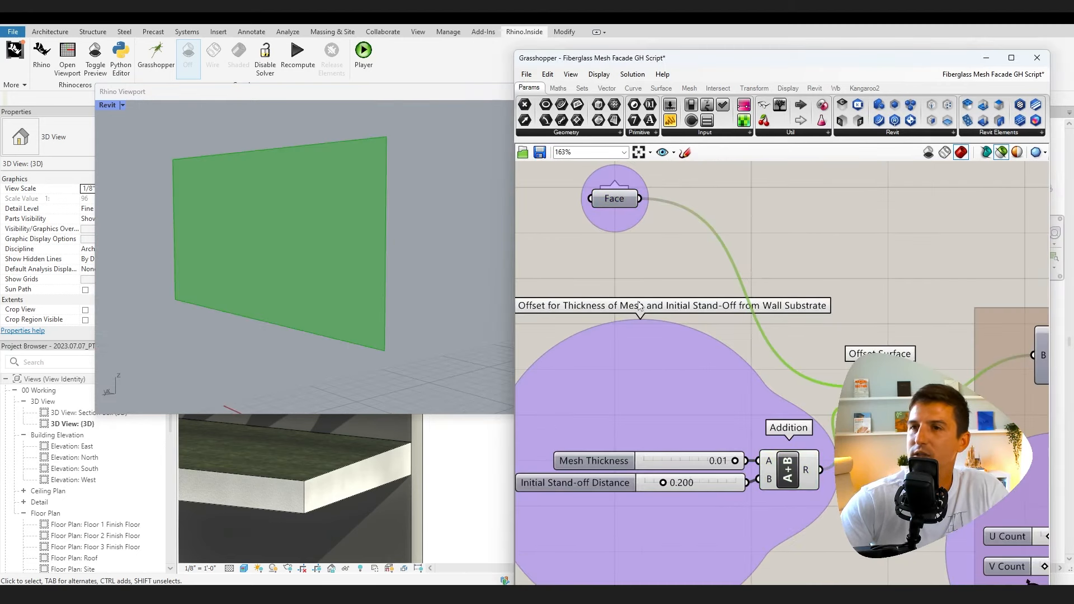
Select the Face and Offset Surface components together and examine the gap between their surfaces edge-on in the Rhino viewport
click(620, 200)
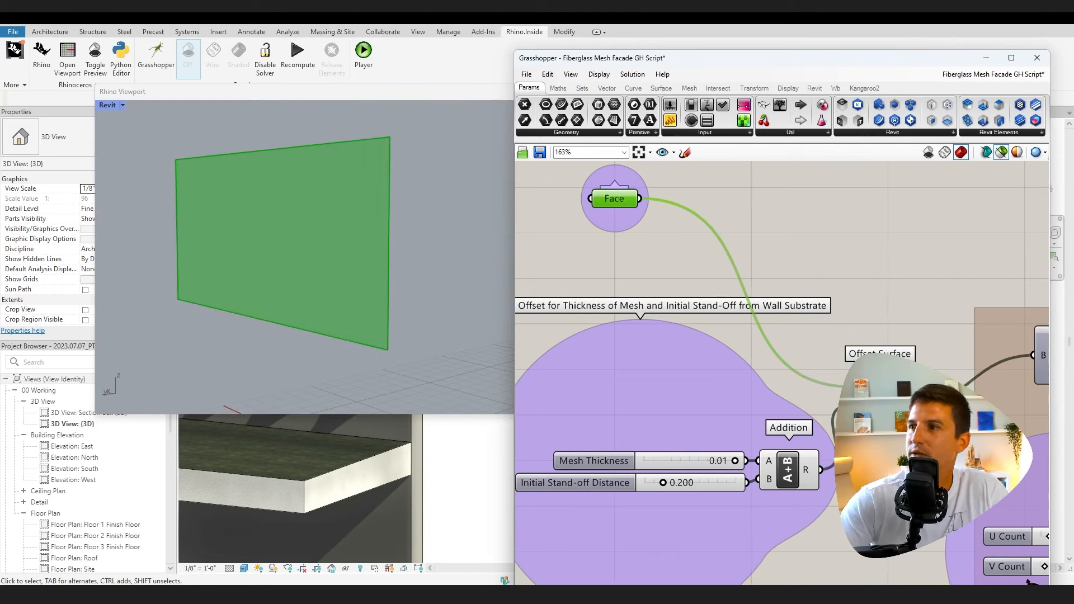
shift+click(880, 403)
right_drag(455, 258, 392, 269)
scroll(334, 157, up, 2)
scroll(336, 157, up, 4)
scroll(348, 210, down, 2)
shift+right_drag(364, 234, 314, 230)
scroll(774, 445, down, 3)
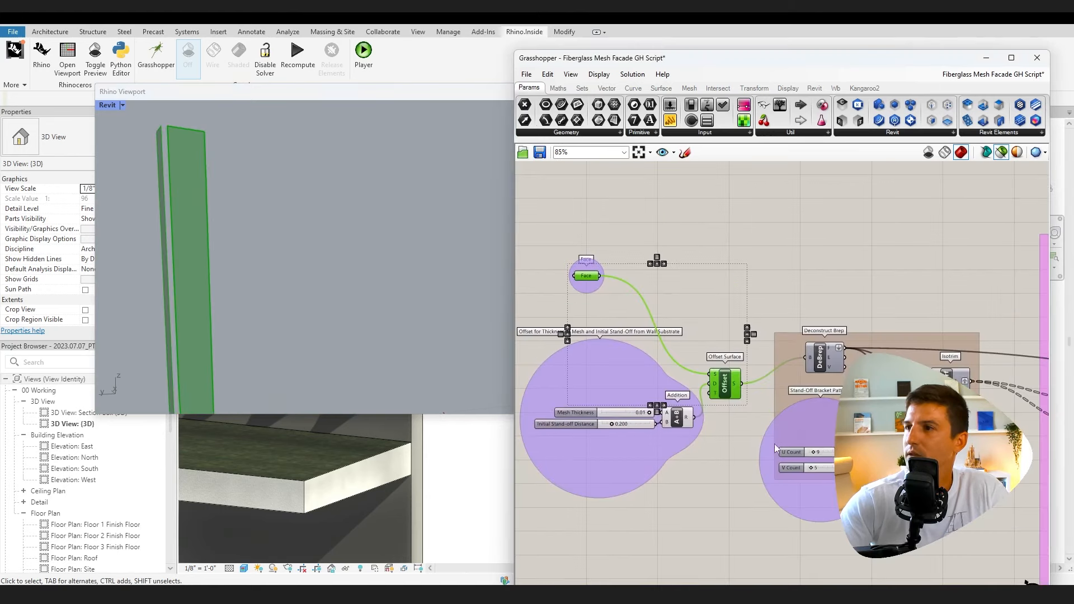
Preview the Deconstruct Brep component's geometry in the Rhino viewport and bring the Stand-Off Bracket Pattern group into view
click(844, 368)
right_drag(365, 312, 442, 288)
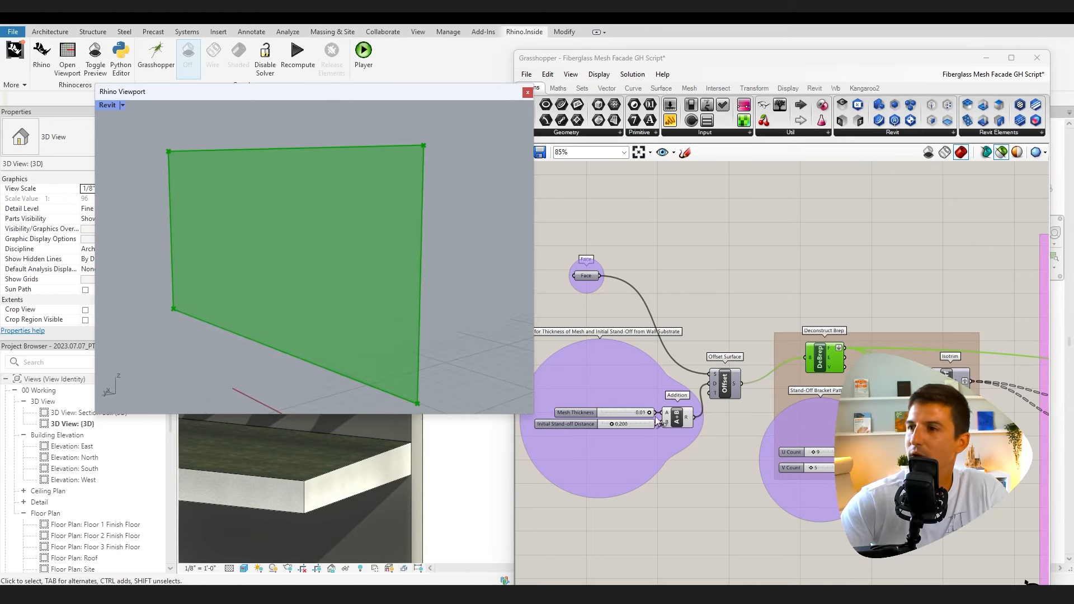
right_drag(849, 359, 770, 328)
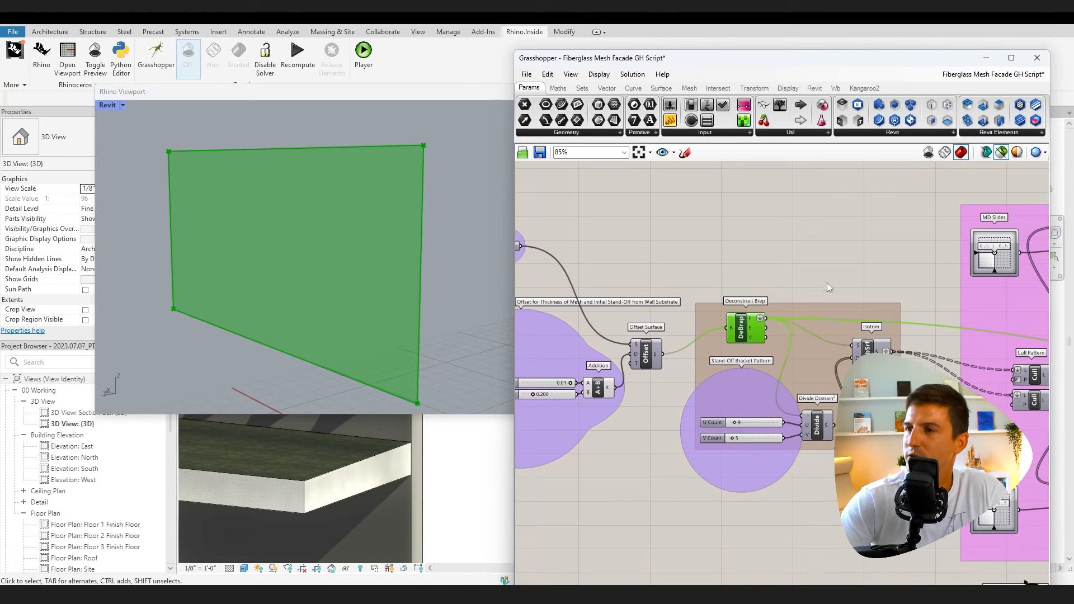
Trace the surface division from Deconstruct Brep and Divide Domain² to Isotrim, inspecting the subdivided panel grid in the Rhino viewport
click(823, 425)
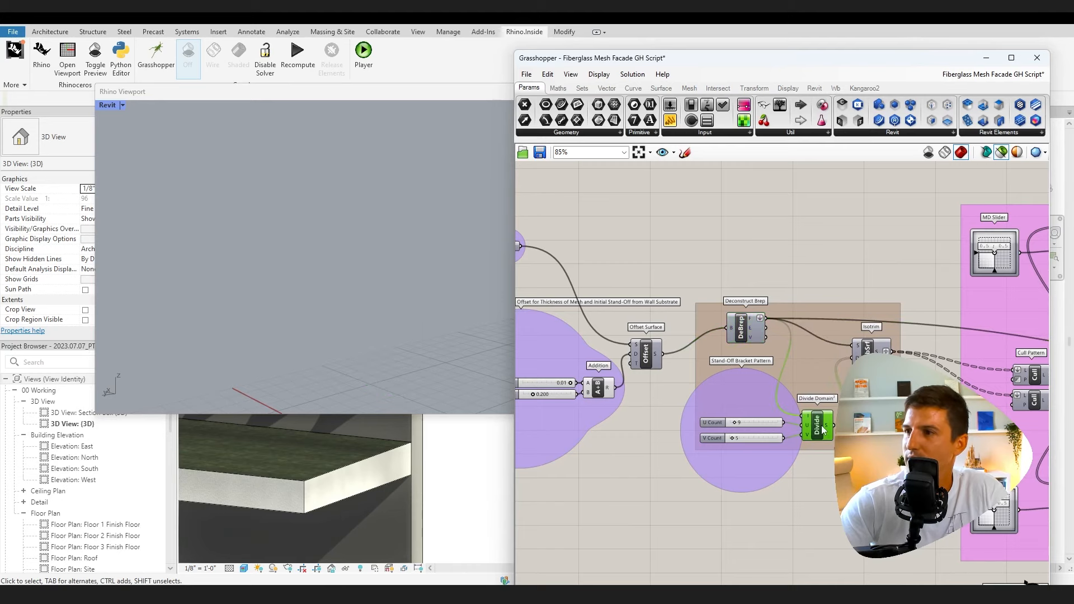
click(753, 330)
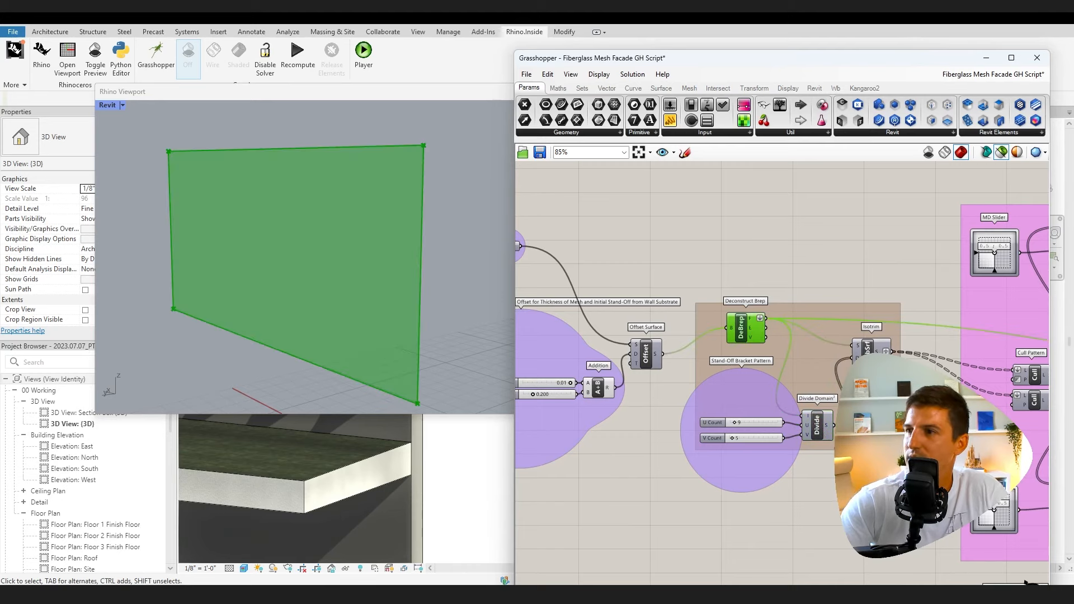
click(877, 350)
shift+right_drag(246, 284, 270, 274)
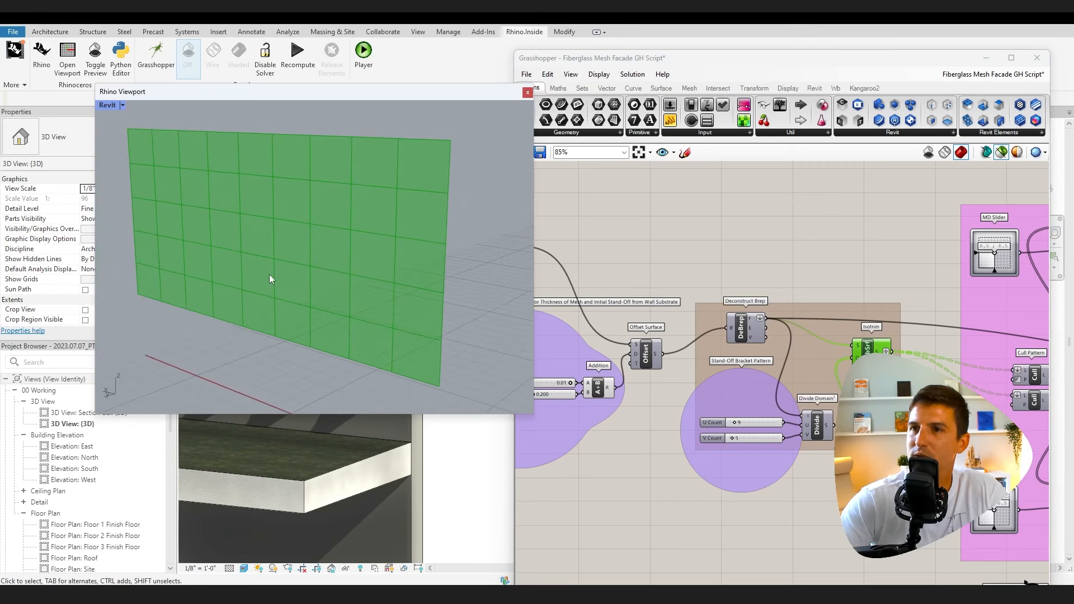
Compare the panels kept by the two Cull Pattern components with the full Isotrim grid in the Rhino viewport
right_drag(913, 366, 777, 338)
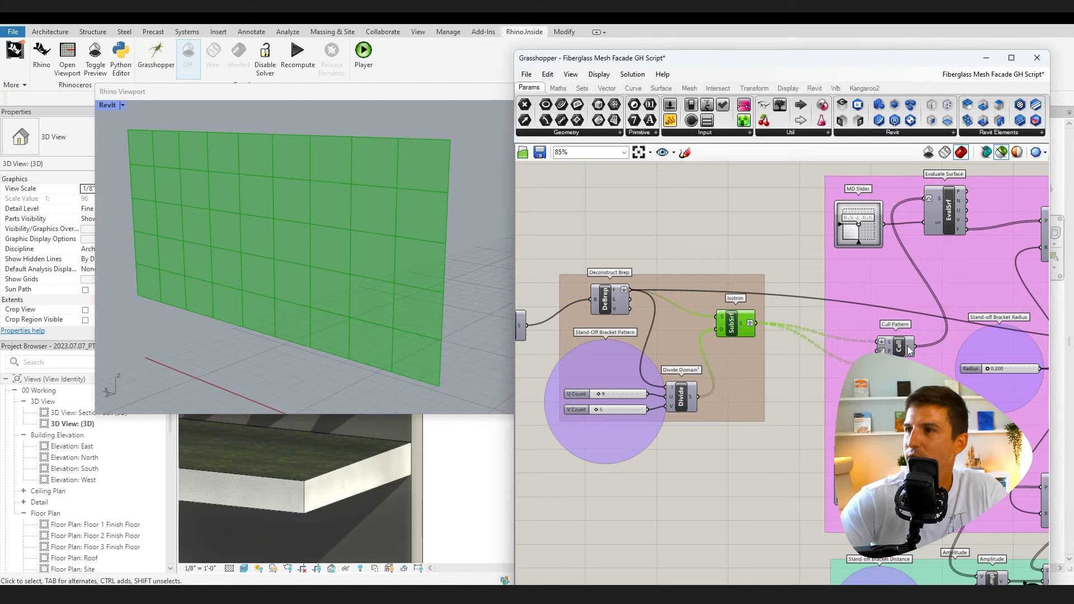
right_drag(783, 375, 704, 354)
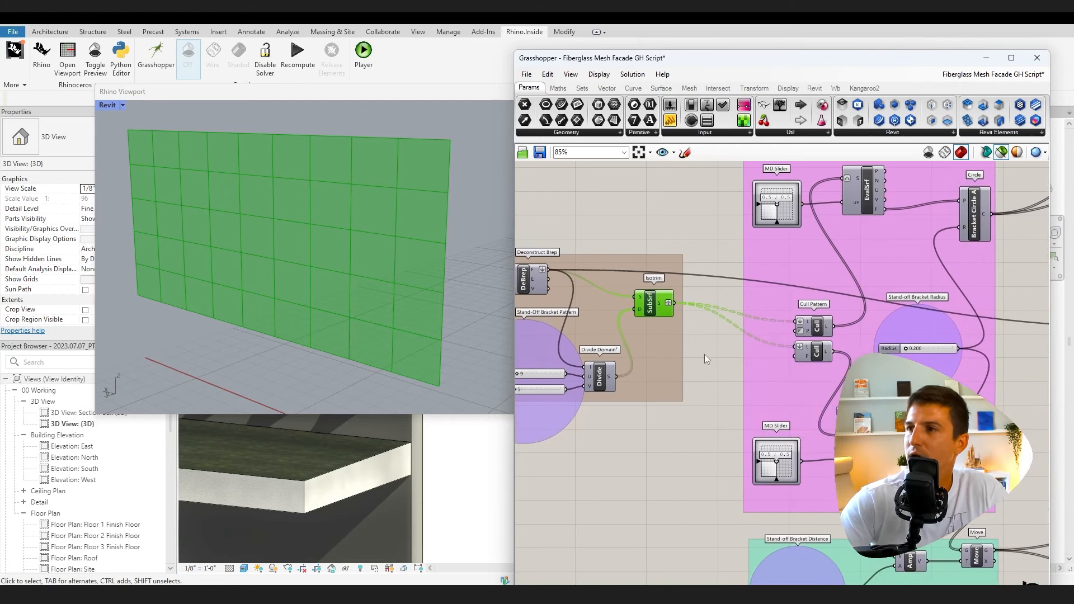
click(825, 327)
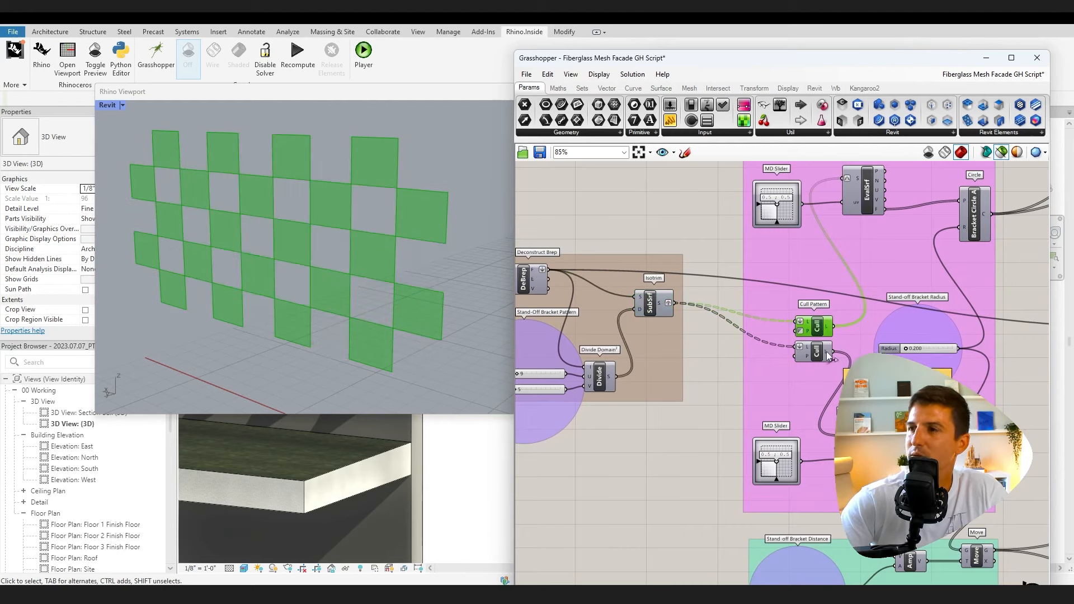
click(808, 357)
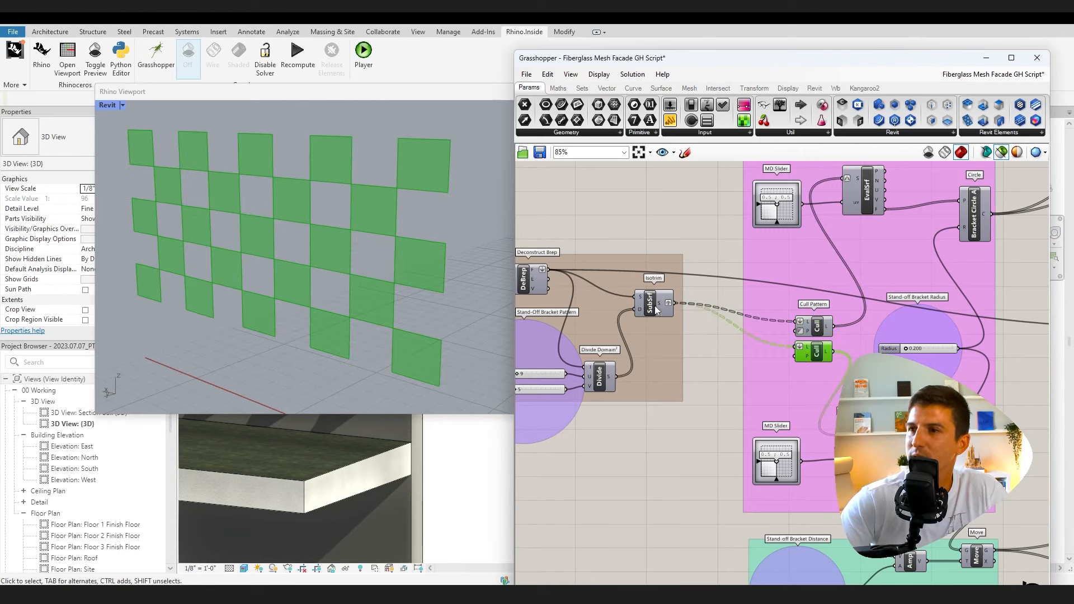
click(661, 305)
click(808, 356)
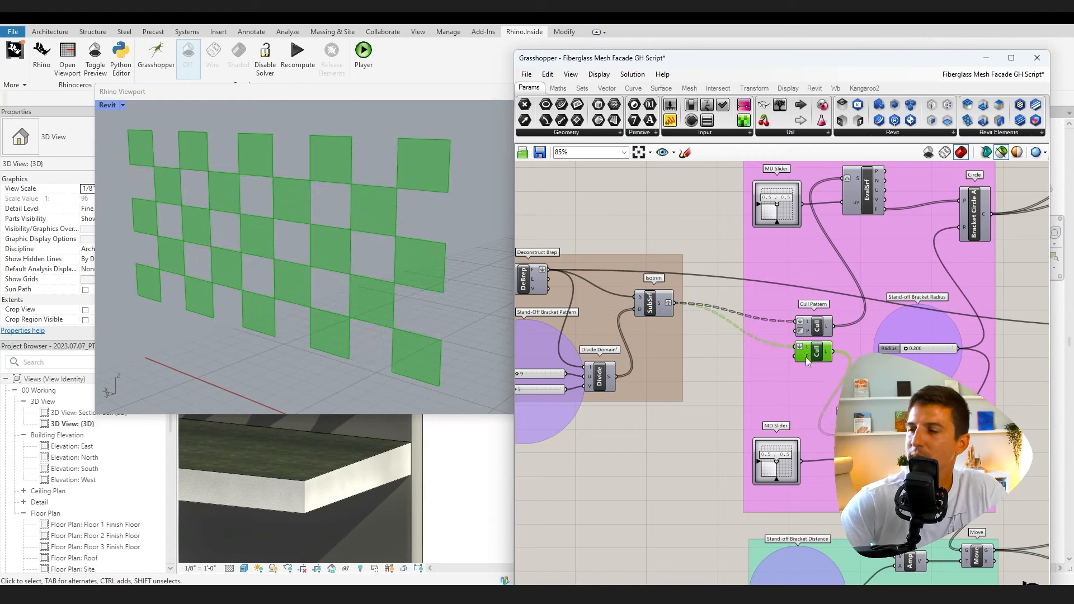
Inspect the multiple Boolean values of the lower Cull Pattern's P input and compare them with the upper Cull Pattern's inverted input
right_click(805, 357)
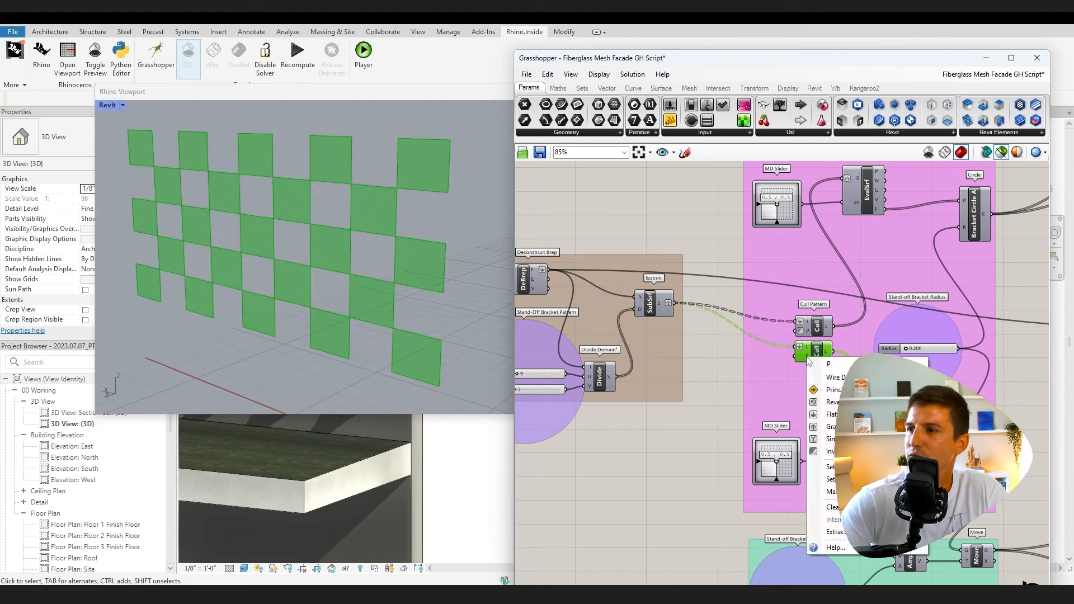
click(834, 479)
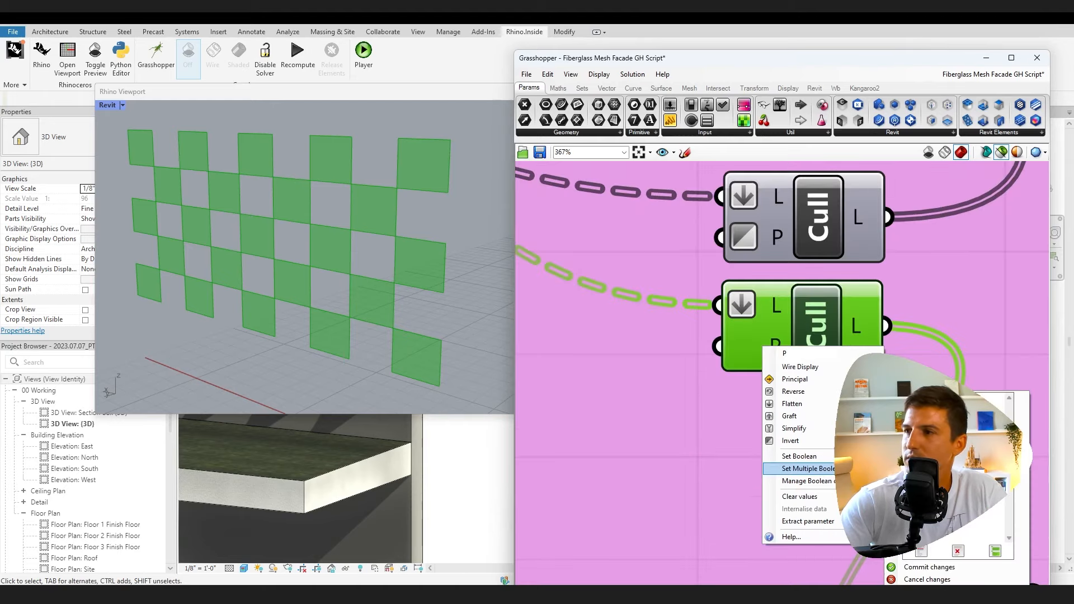
click(940, 470)
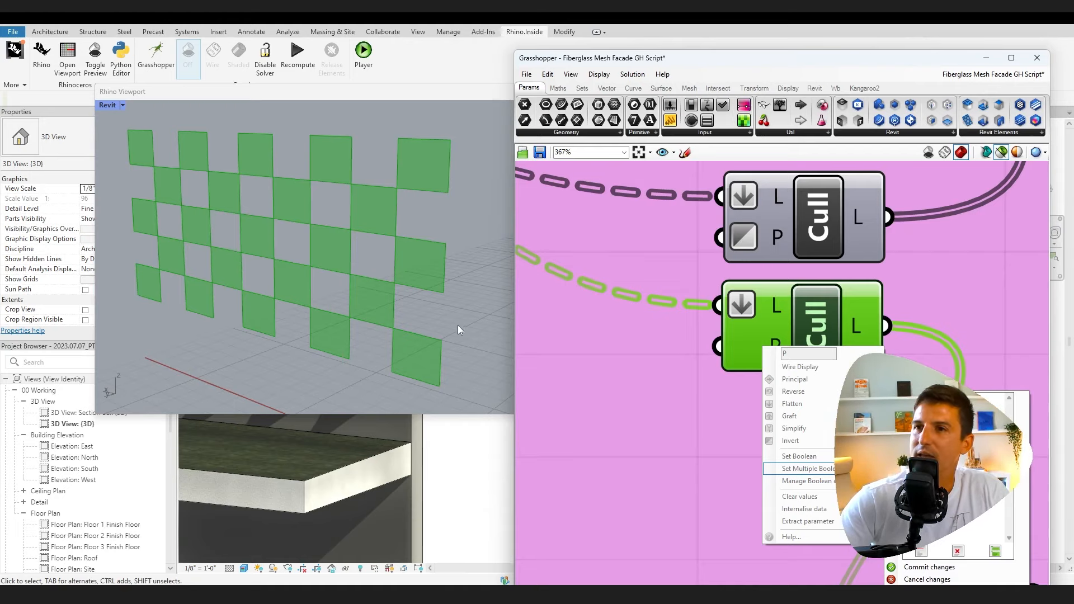
click(766, 239)
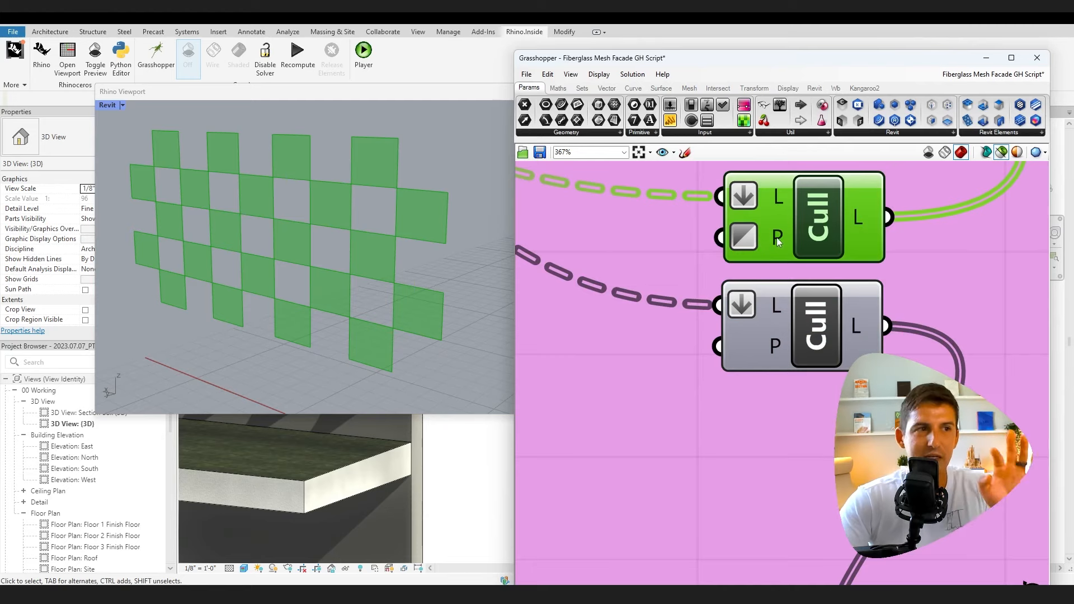
Inspect the Invert option on the P input of the upper Cull Pattern component
mouse_move(777, 237)
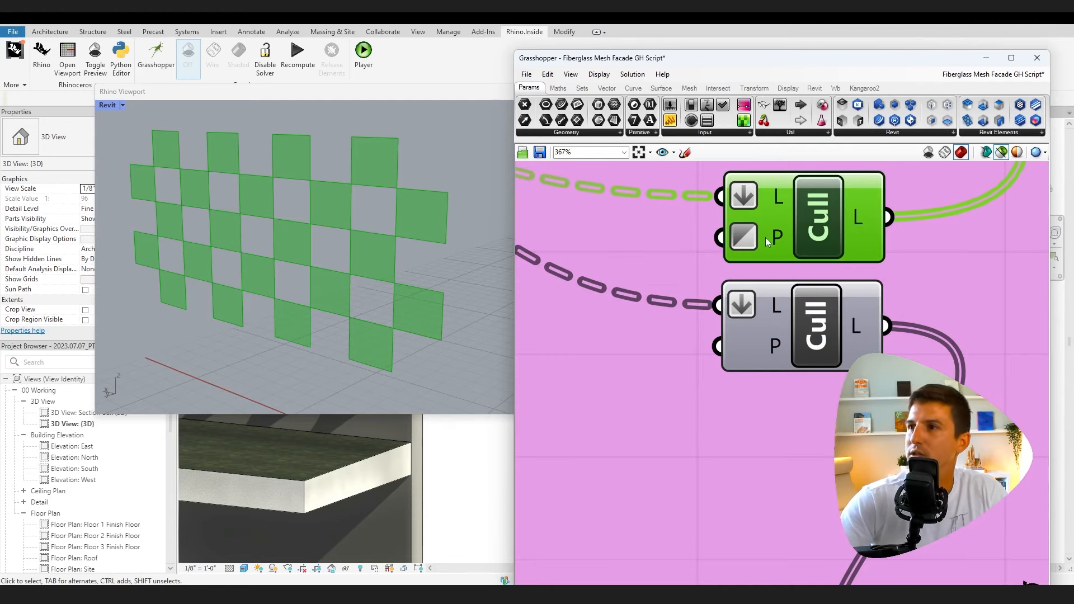
right_click(766, 238)
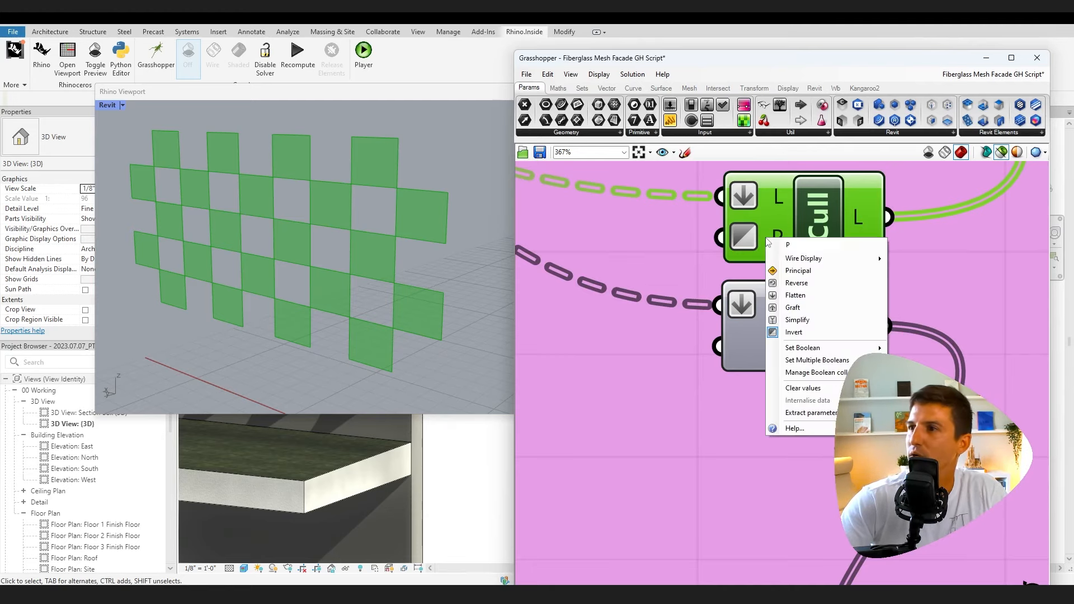
click(801, 334)
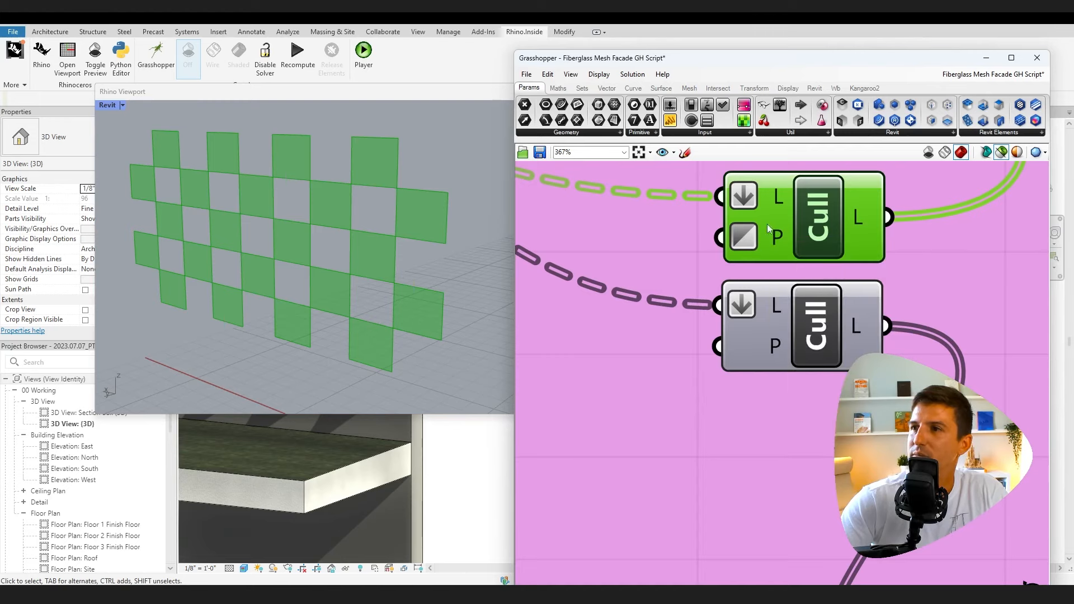
click(776, 313)
click(794, 227)
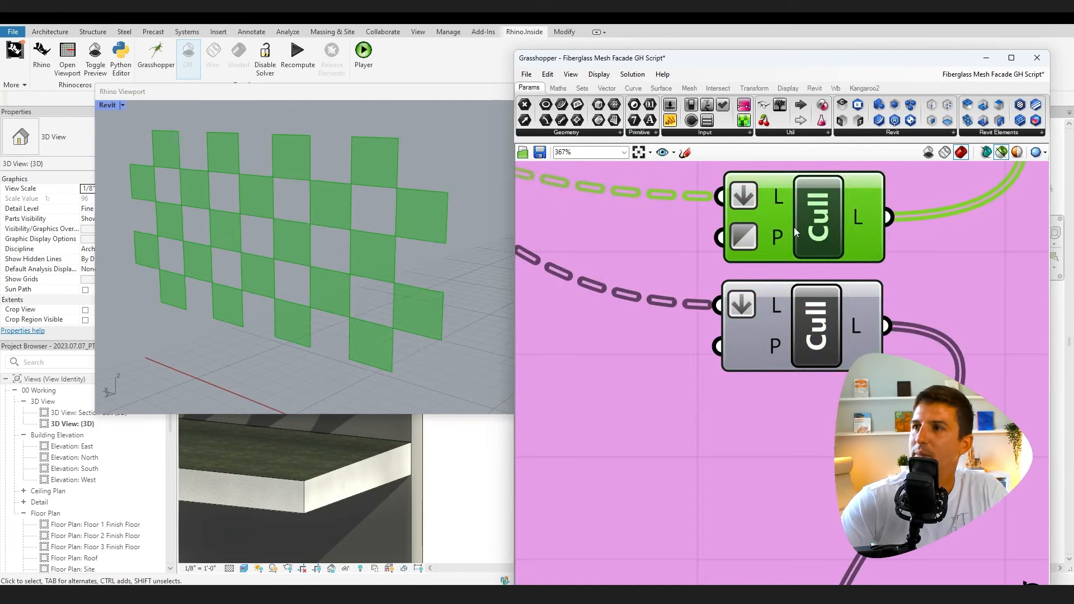
Preview the upper Evaluate Surface component's frames in the Rhino viewport from a closer working view of the pattern group
scroll(794, 227, down, 5)
right_drag(778, 297, 634, 351)
scroll(686, 341, down, 3)
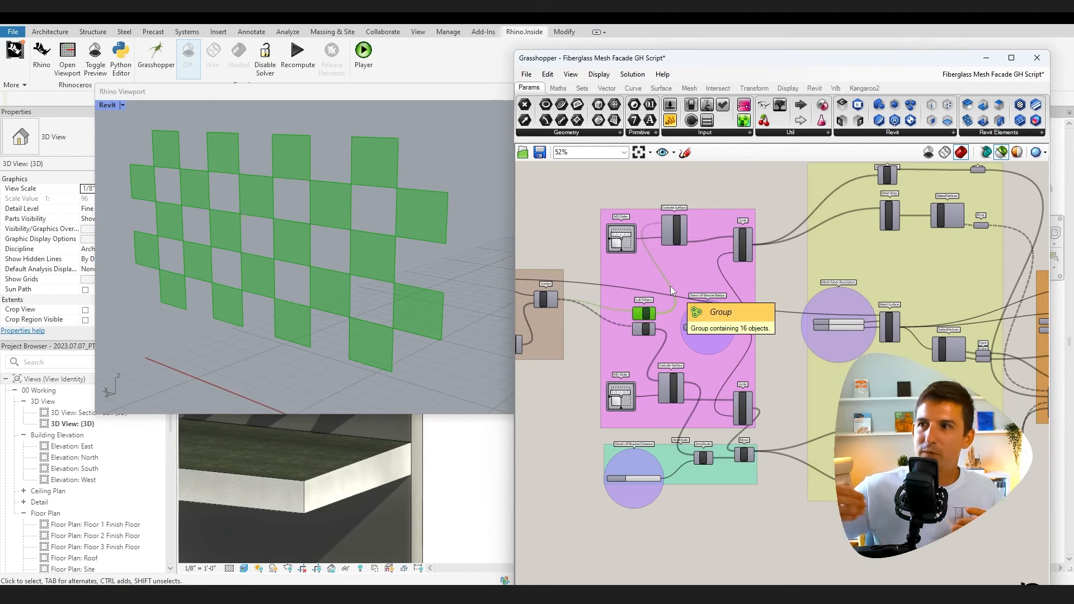
click(670, 286)
scroll(700, 199, up, 3)
click(642, 262)
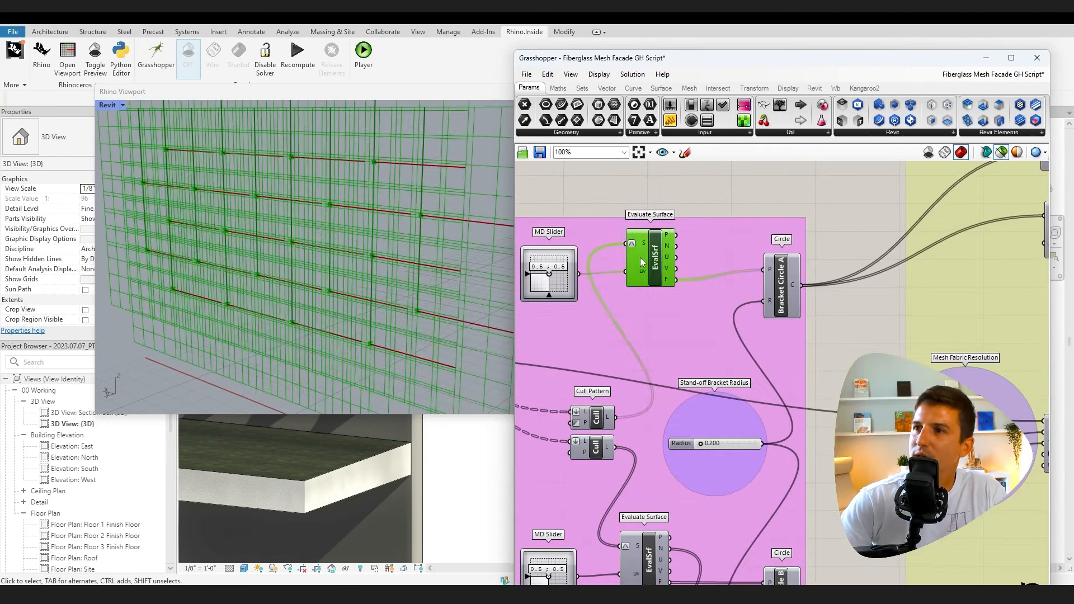
scroll(646, 264, down, 3)
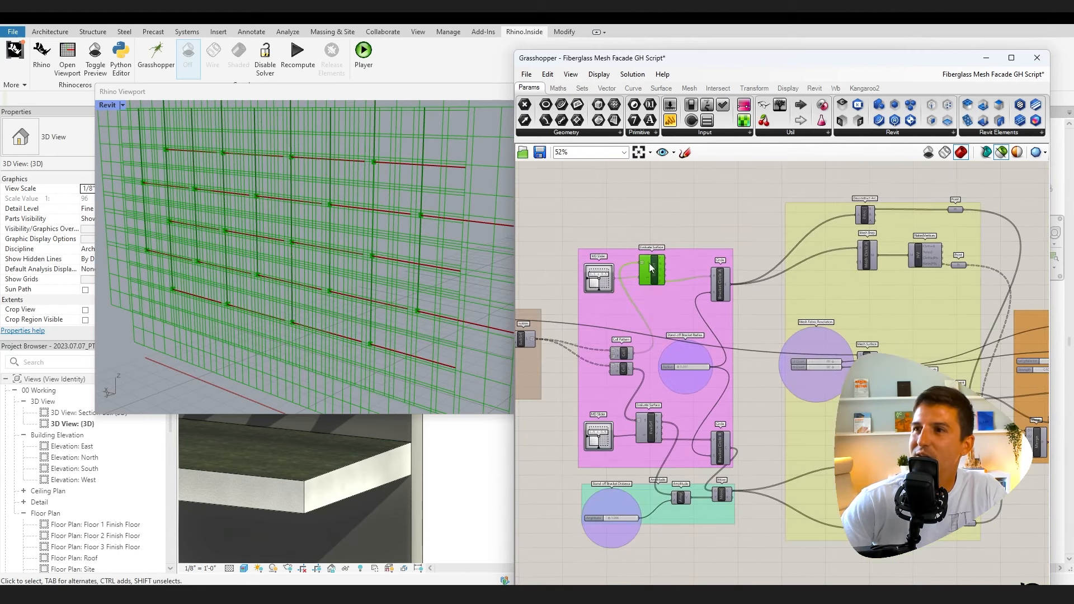
right_drag(367, 225, 348, 244)
scroll(652, 266, up, 4)
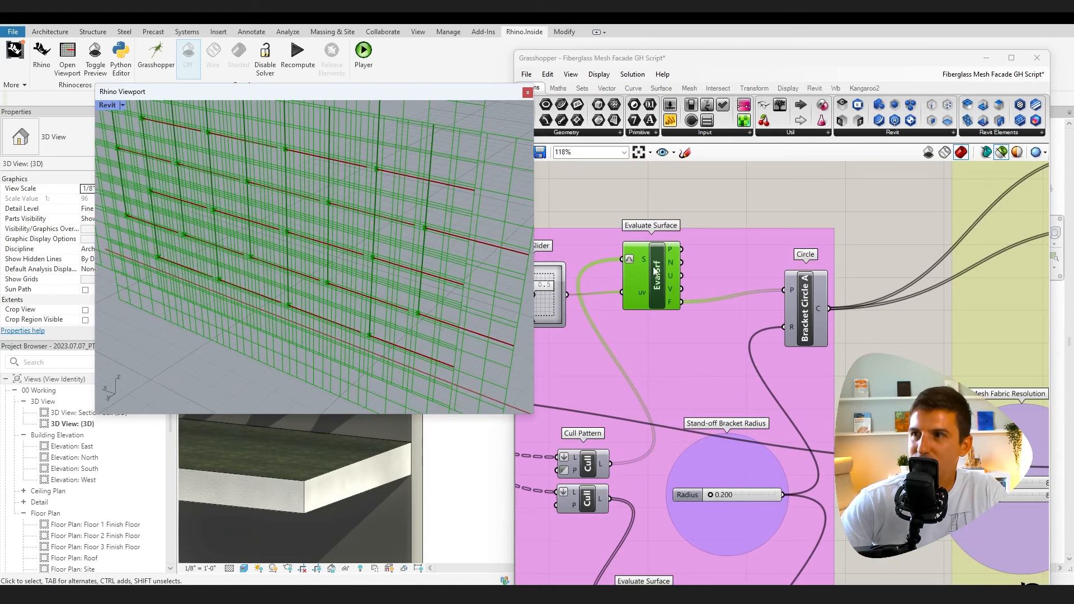
Compare the upper Cull Pattern's panels with the frames from the upper Evaluate Surface component in the Rhino viewport
click(578, 462)
scroll(581, 463, down, 2)
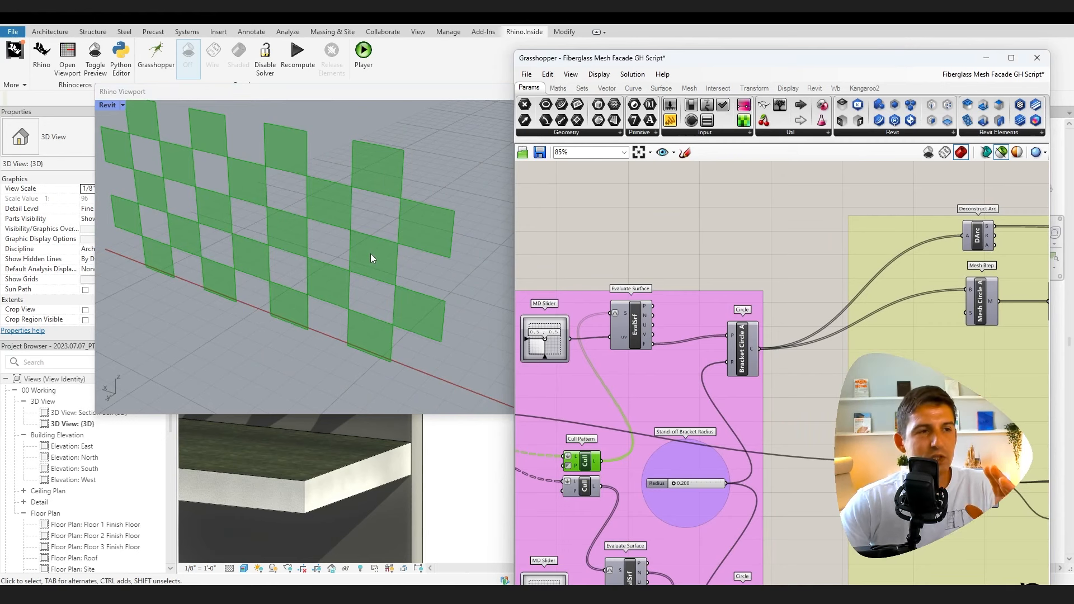
click(618, 318)
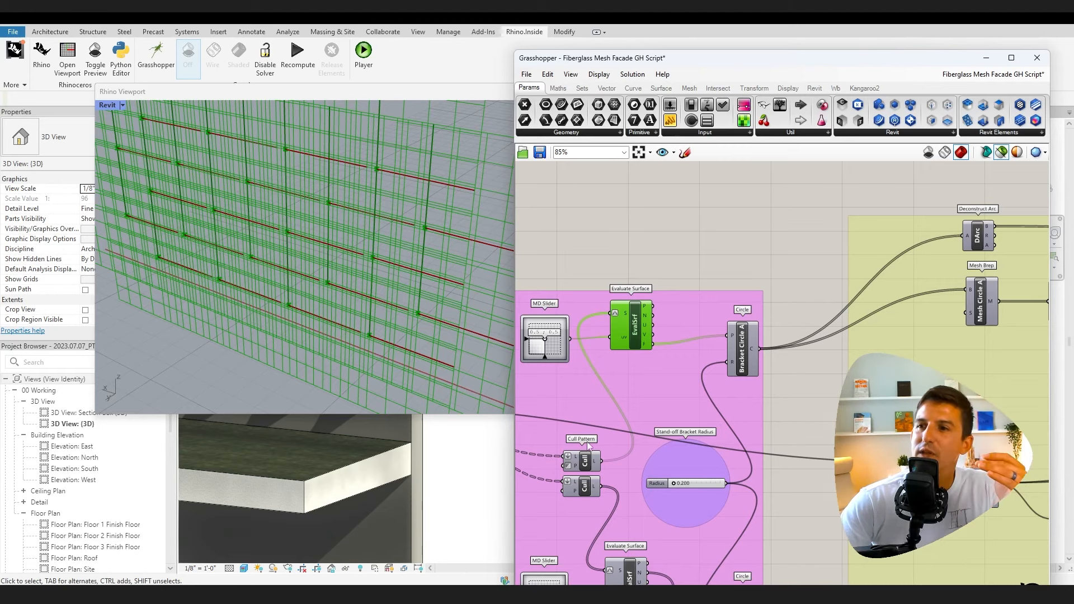
click(591, 461)
click(591, 461)
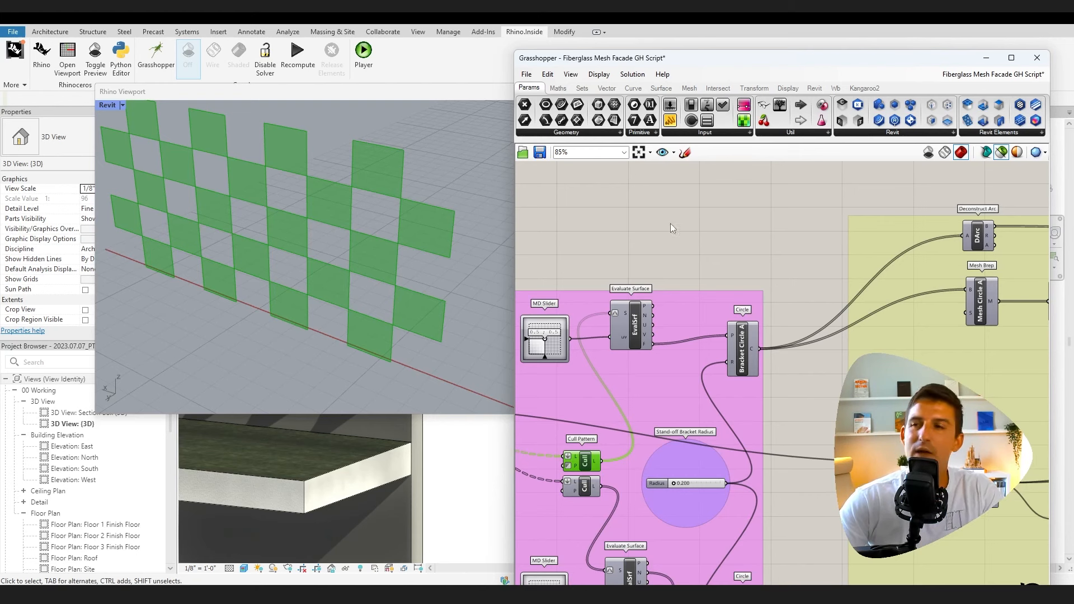
click(616, 312)
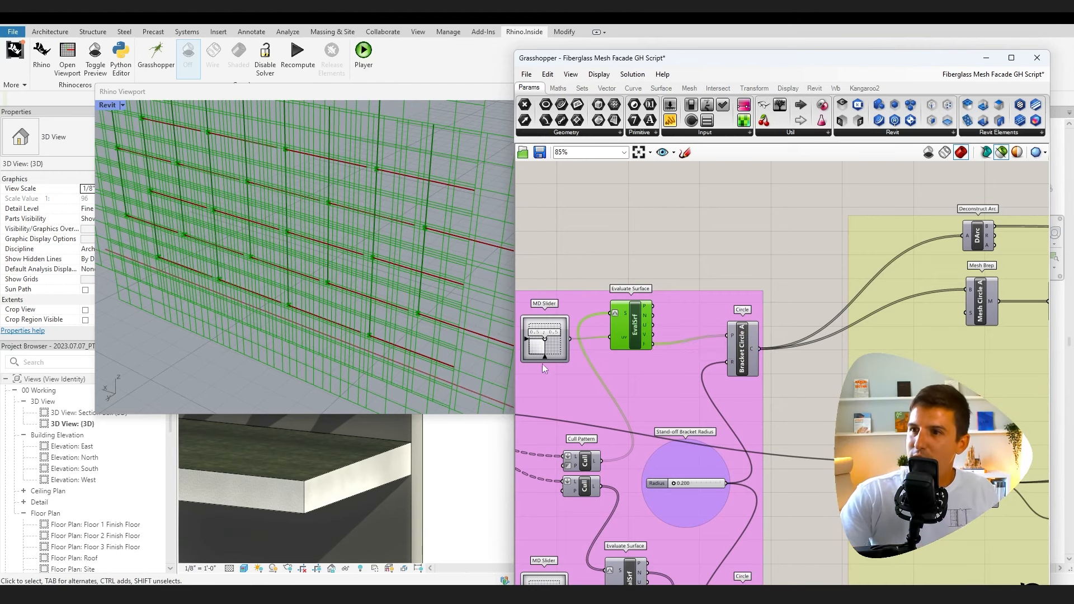
Inspect the MD Slider feeding the upper Evaluate Surface and examine that component's Frame output
scroll(542, 327, up, 4)
right_drag(612, 462, 710, 458)
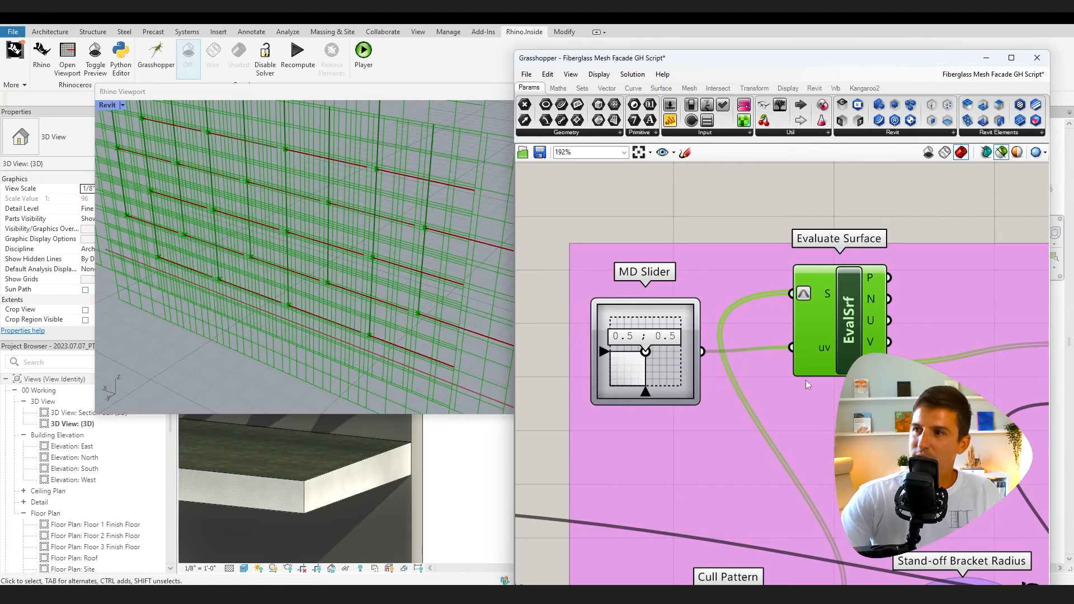
scroll(806, 380, up, 3)
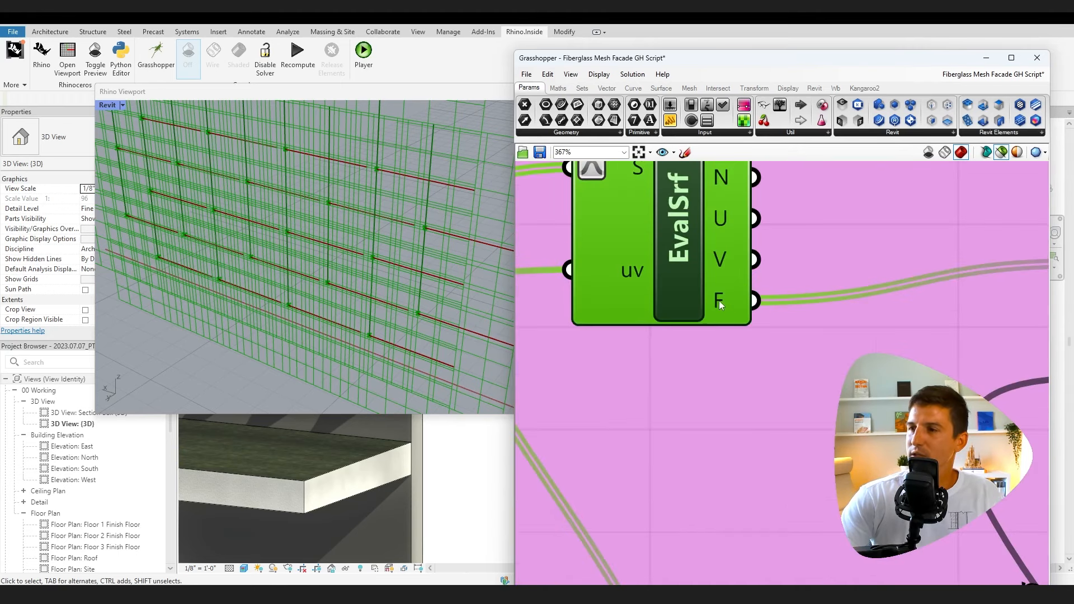
mouse_move(720, 300)
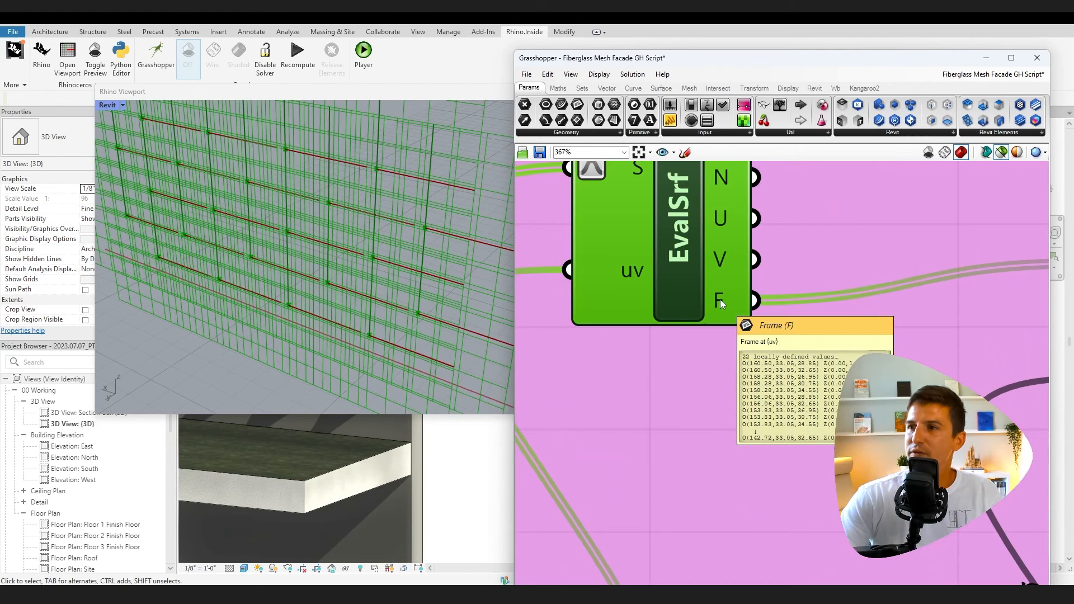
Preview the Bracket Circle A circles, checking the component's inputs, the upper MD Slider and the Circle component's custom name
scroll(721, 300, down, 4)
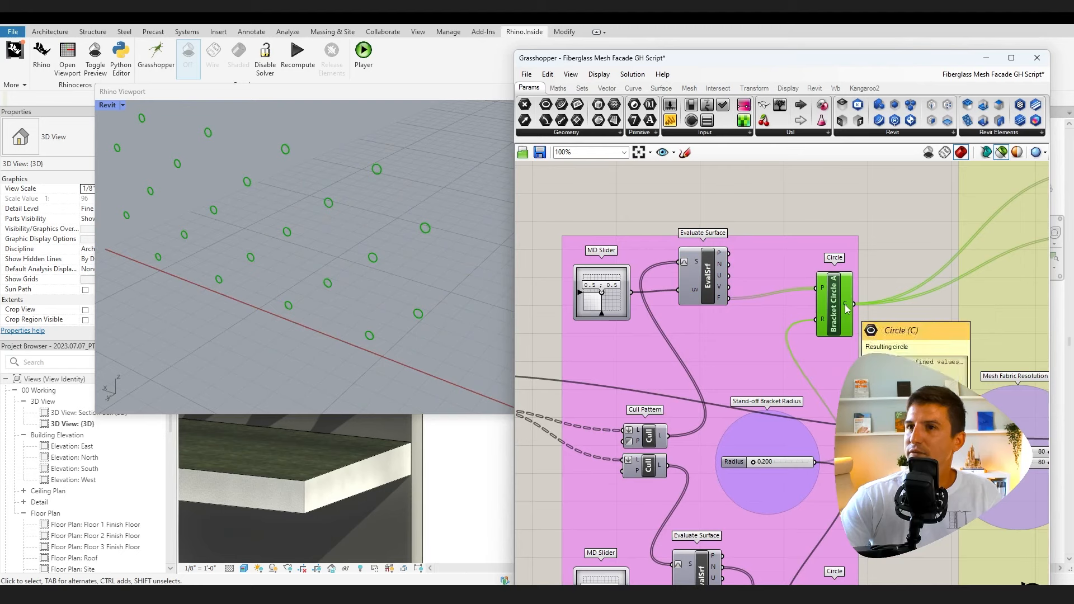
mouse_move(823, 289)
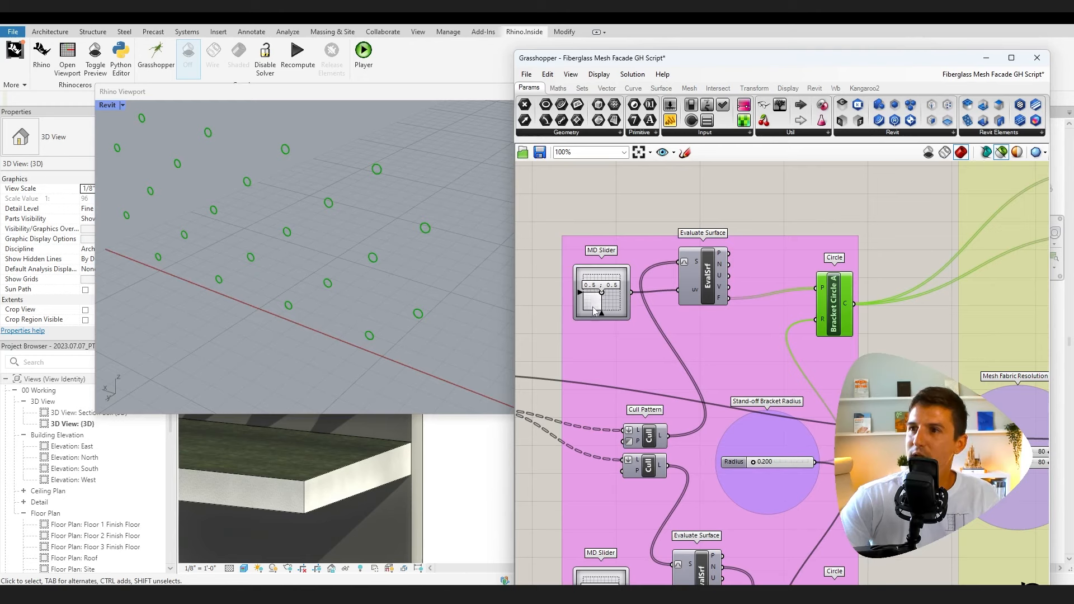
drag(592, 306, 595, 311)
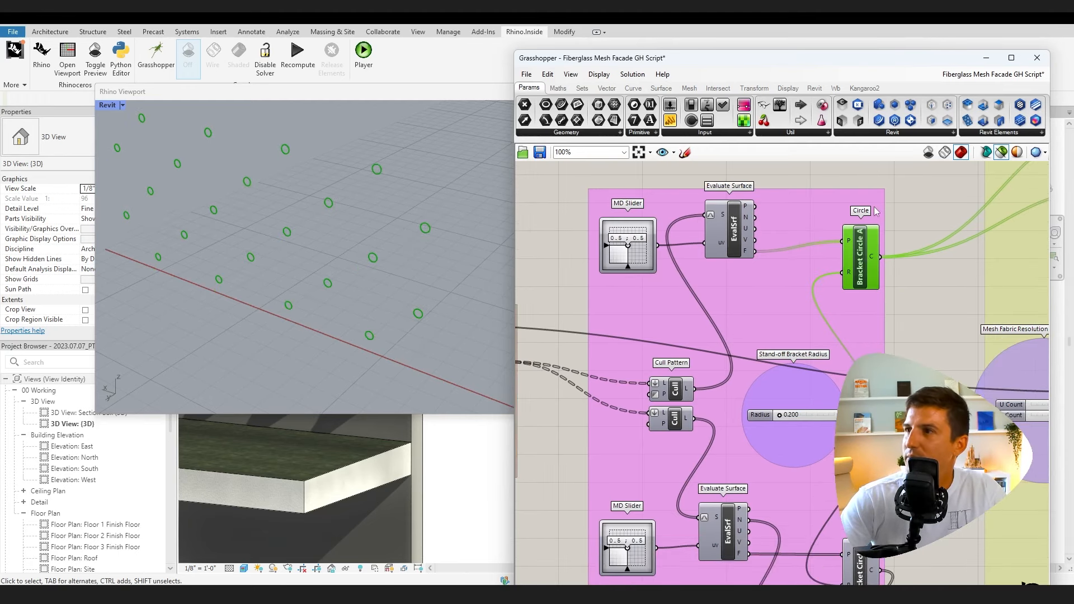
right_click(864, 256)
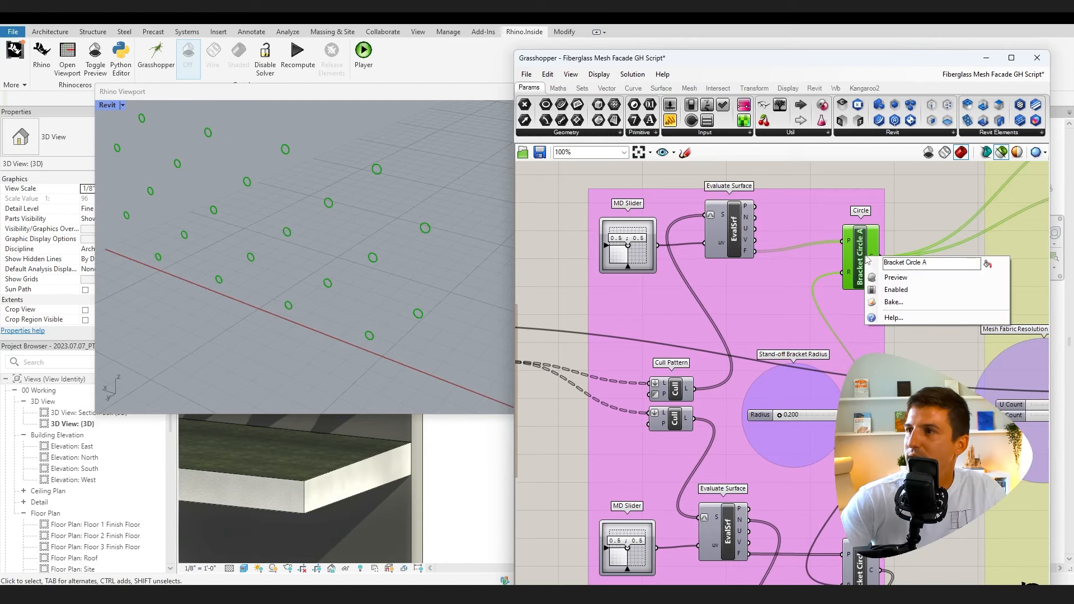
click(908, 202)
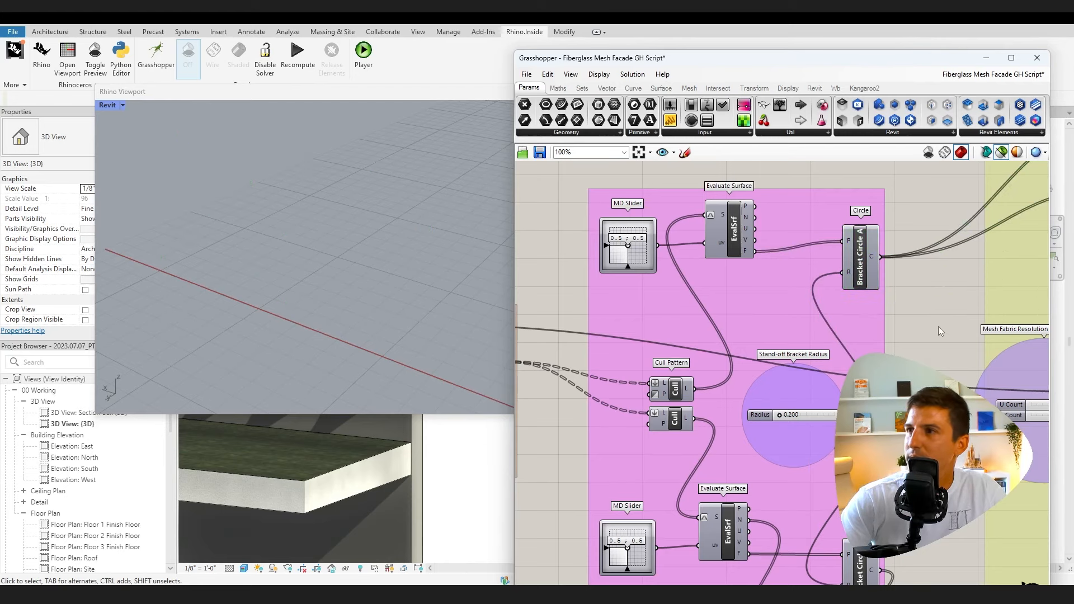
Examine the Stand-off Bracket Radius slider and its wires to the Bracket Circle A and Bracket Circle B components
right_drag(904, 316, 872, 315)
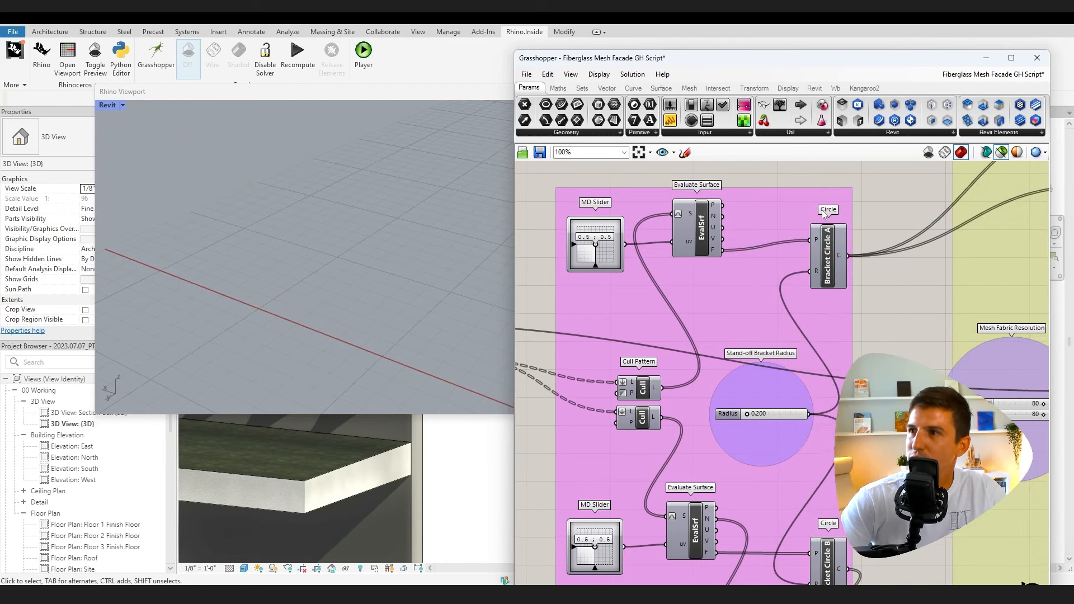
right_drag(886, 457, 912, 359)
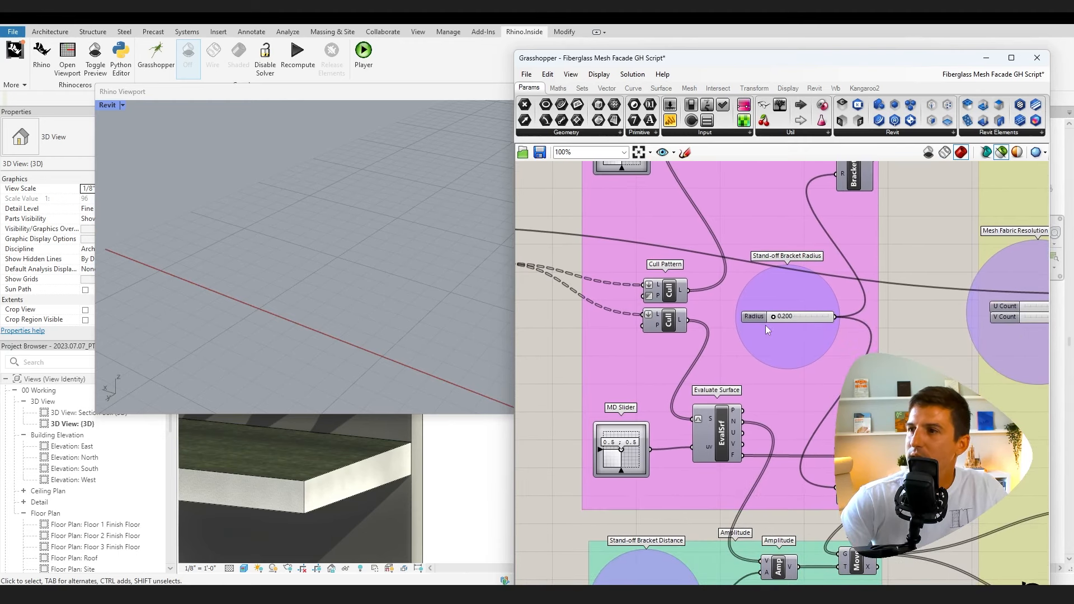
right_drag(900, 238, 901, 309)
scroll(725, 339, down, 4)
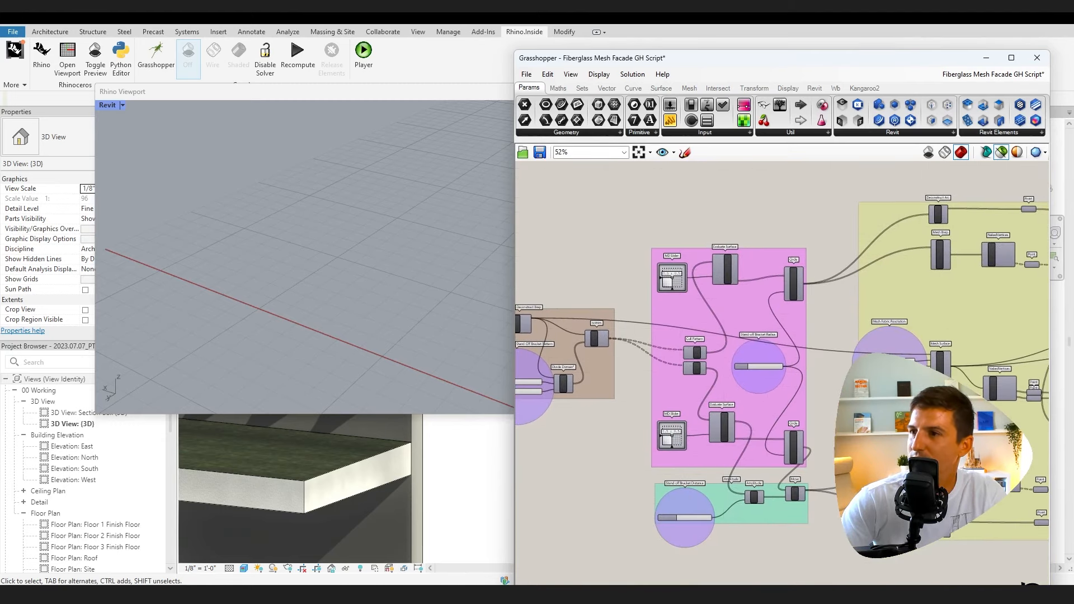
right_drag(726, 338, 759, 301)
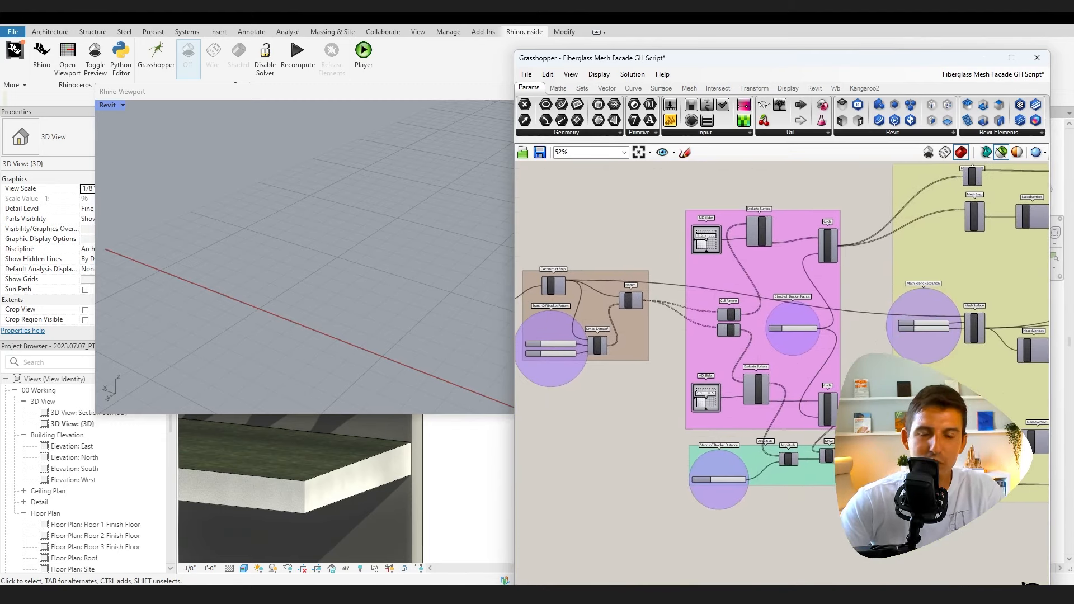
scroll(850, 408, up, 4)
right_drag(850, 408, 895, 378)
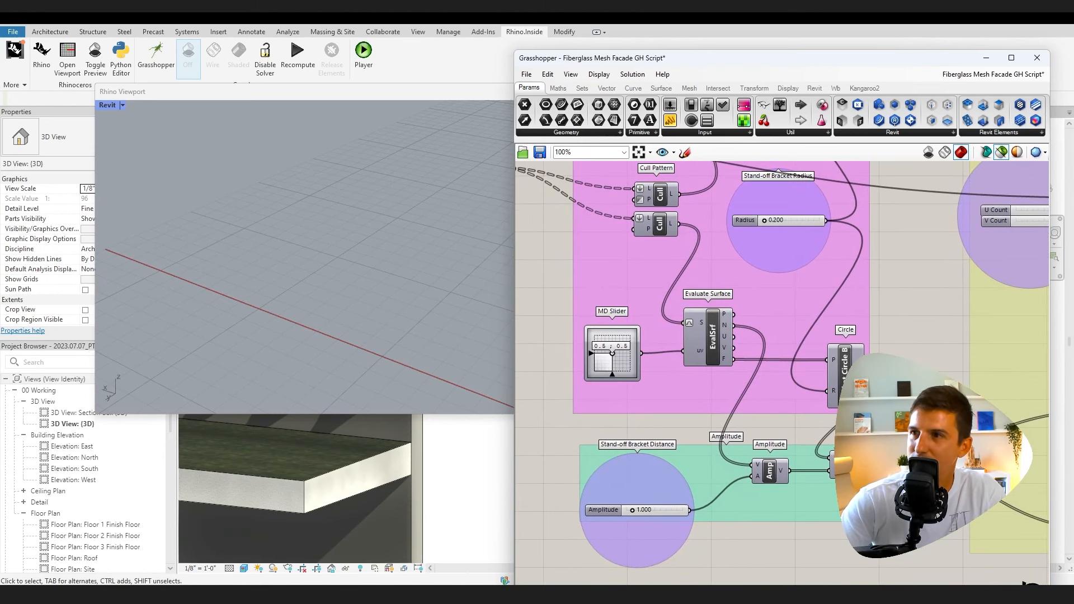
Preview the lower and upper Cull Pattern panels in turn, then clear the selection
click(660, 225)
click(659, 194)
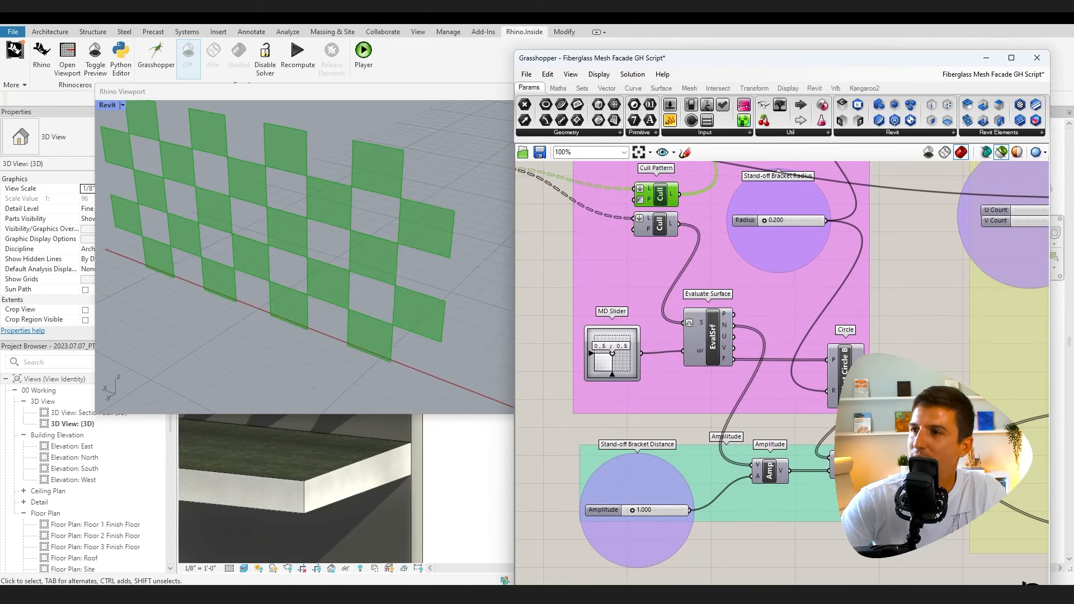
click(901, 338)
Trace the lower Evaluate Surface's normals into the Amplitude component's Vector input, using the lower Cull Pattern's panels as reference
right_drag(910, 401, 931, 307)
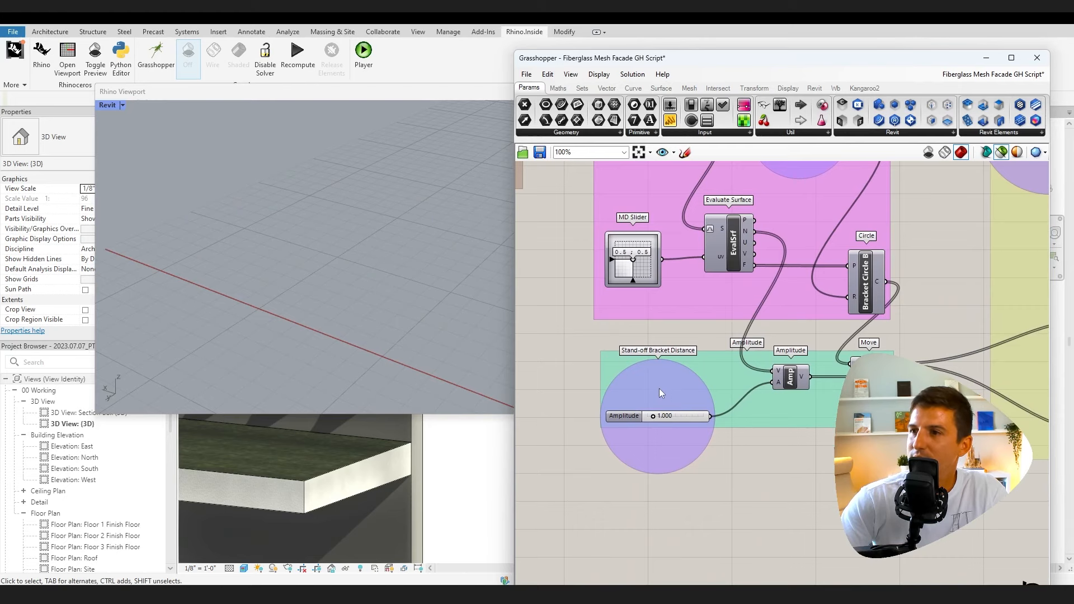
right_drag(777, 454, 754, 489)
click(854, 314)
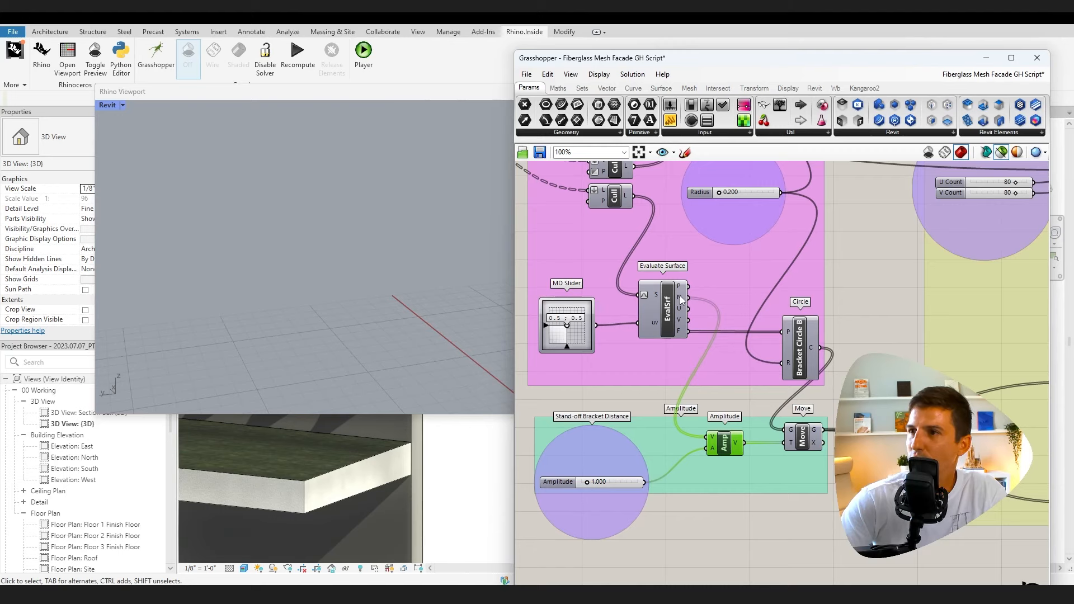
mouse_move(679, 296)
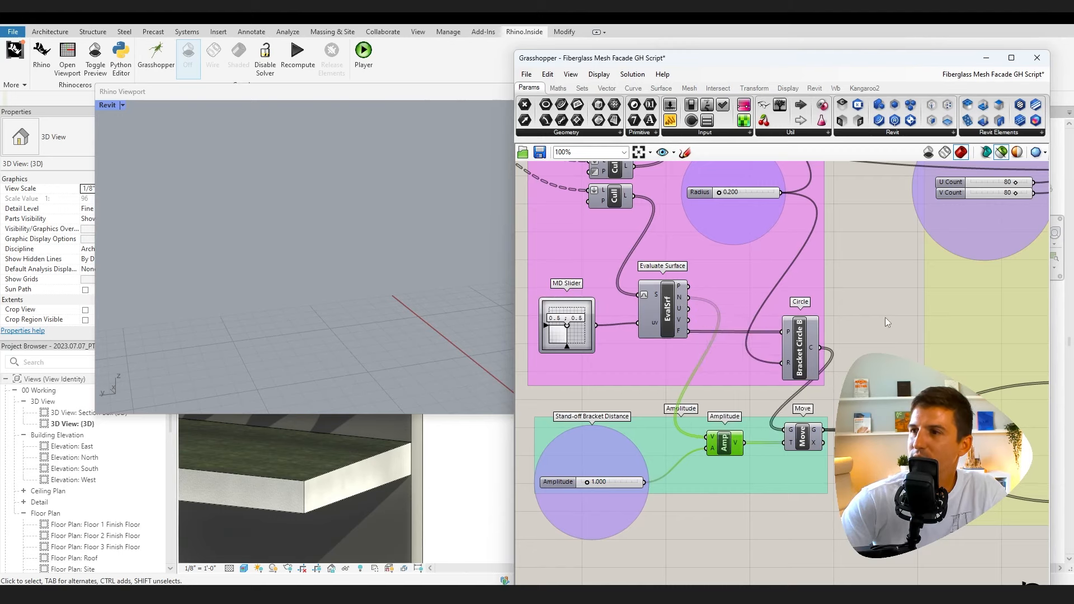
right_drag(885, 318, 888, 396)
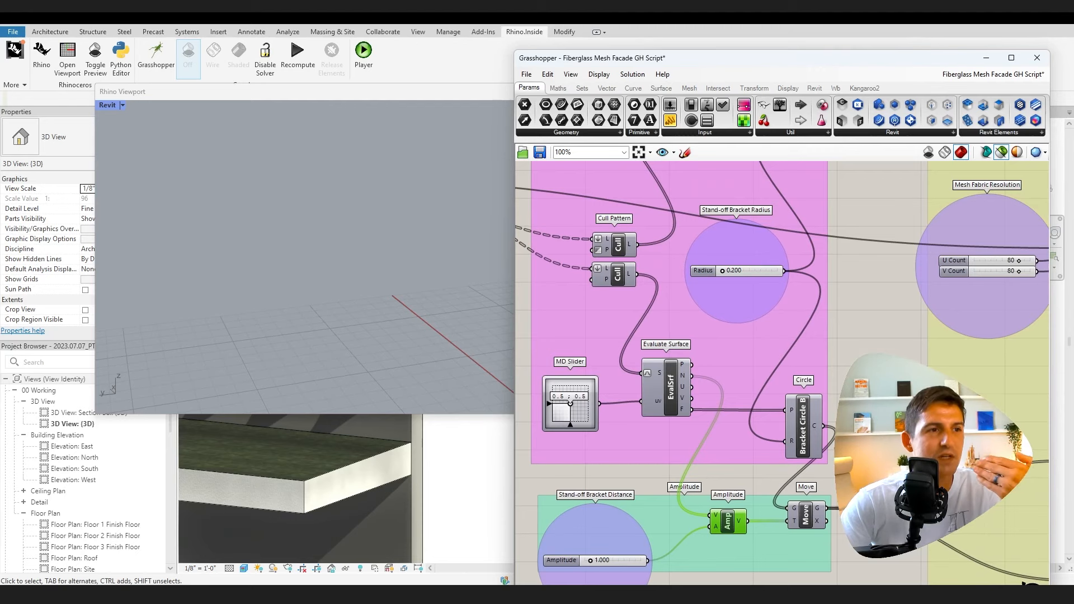
click(618, 278)
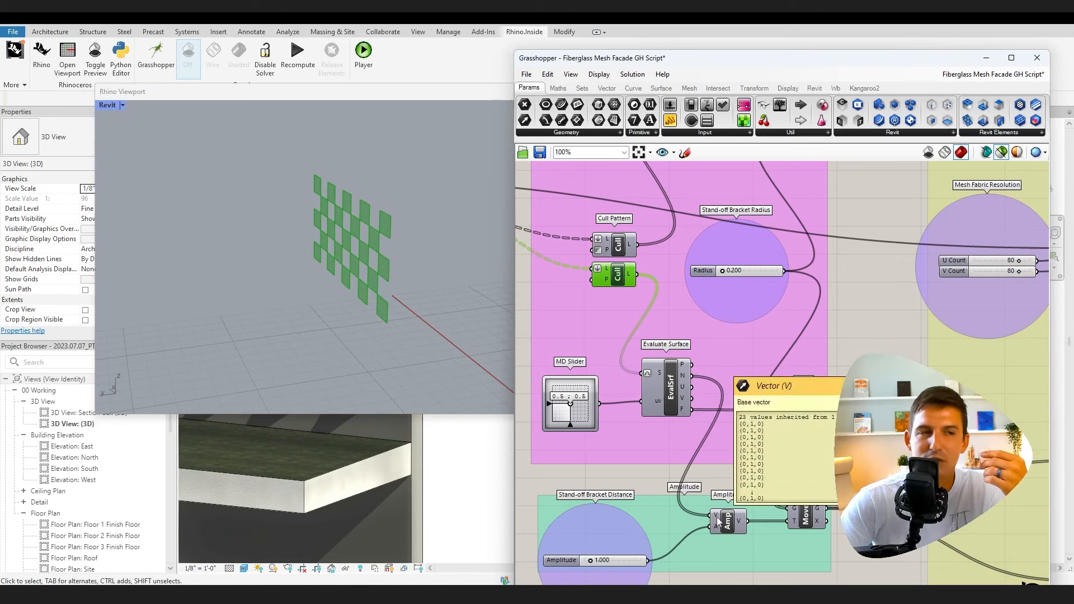
mouse_move(720, 520)
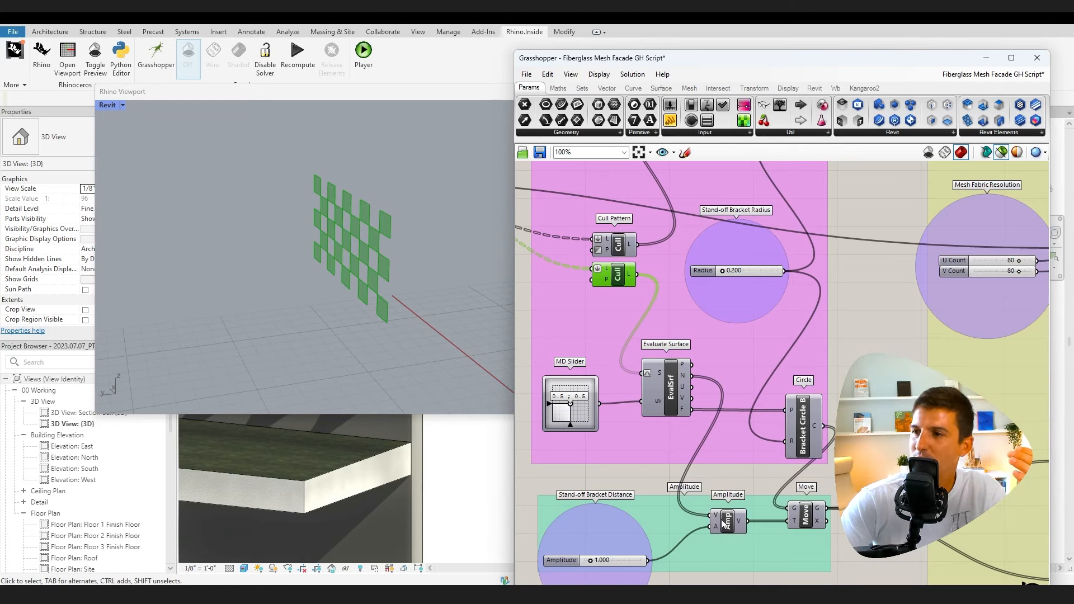
Compare the circles output by the Move component with the Bracket Circle B circles in the Rhino viewport
click(818, 514)
right_drag(815, 432, 703, 406)
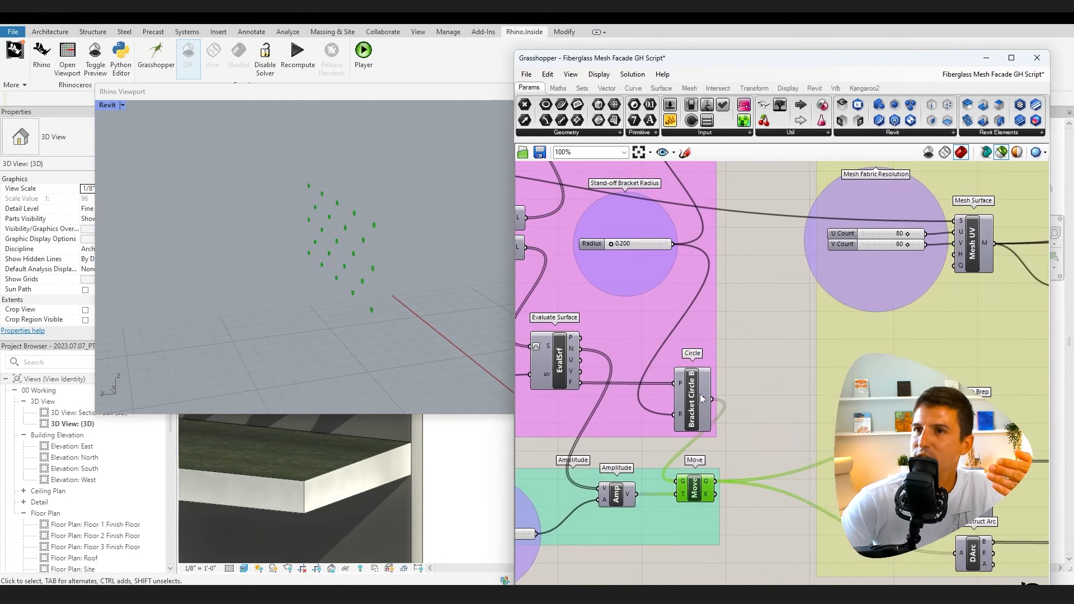
click(702, 399)
right_drag(787, 380, 777, 409)
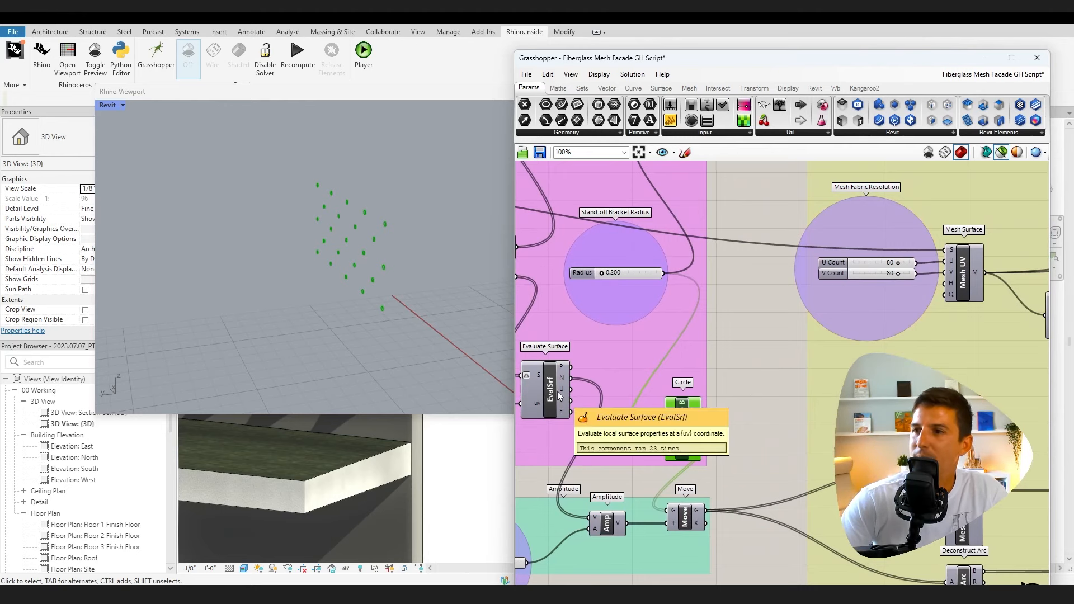
right_drag(560, 388, 600, 402)
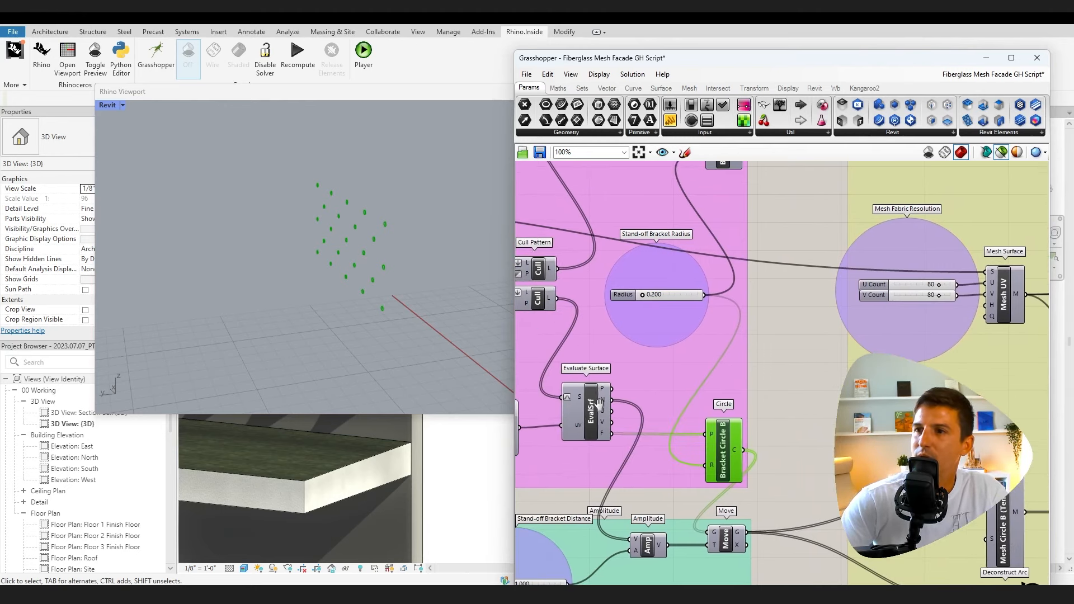
Preview the Bracket Circle A component's circles and inspect them from another angle in the Rhino viewport
click(537, 301)
right_drag(823, 463, 724, 386)
click(676, 461)
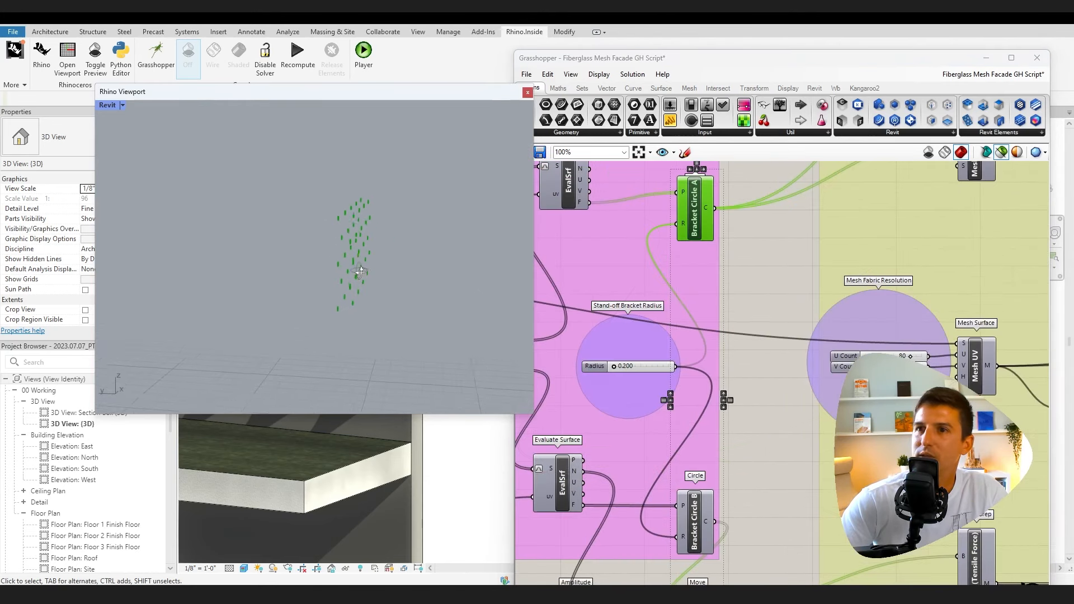
right_drag(492, 279, 492, 303)
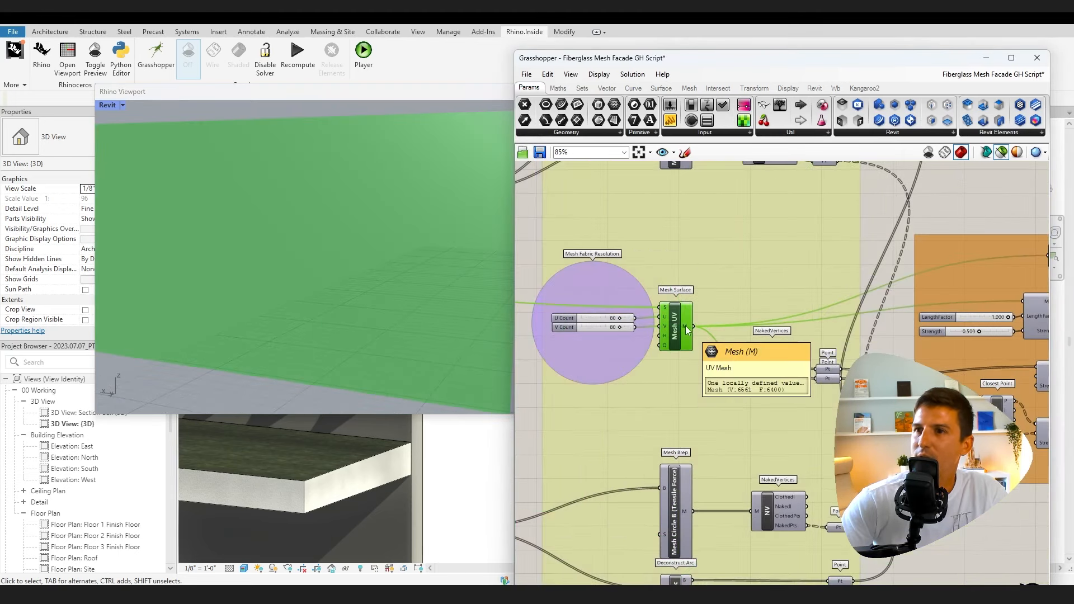
Trace the Mesh Surface component's surface input back to the Offset Surface and Deconstruct Brep components
scroll(679, 324, down, 3)
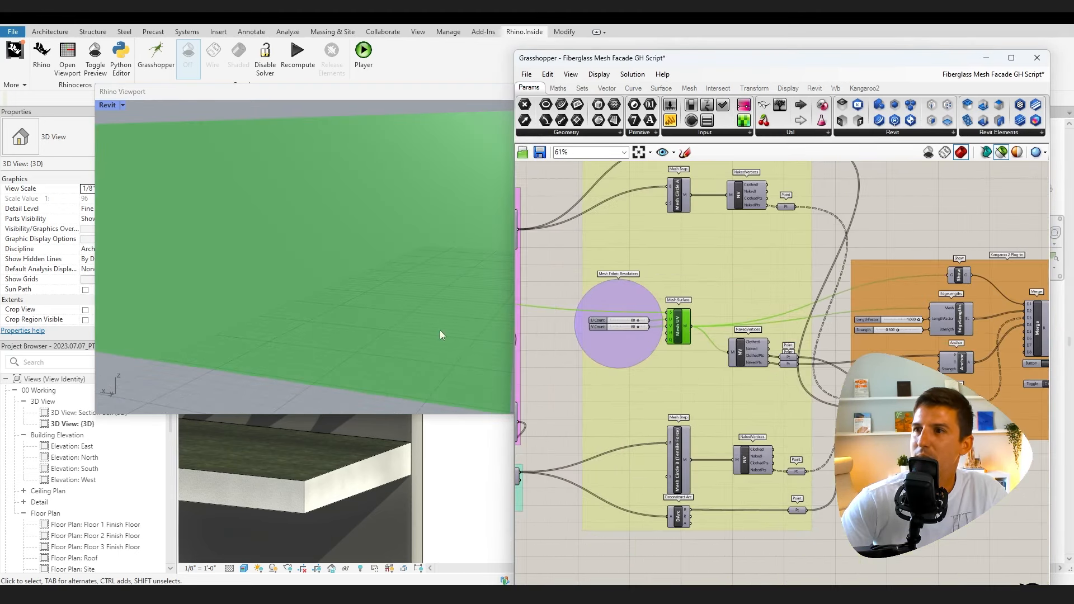
right_drag(622, 394, 957, 421)
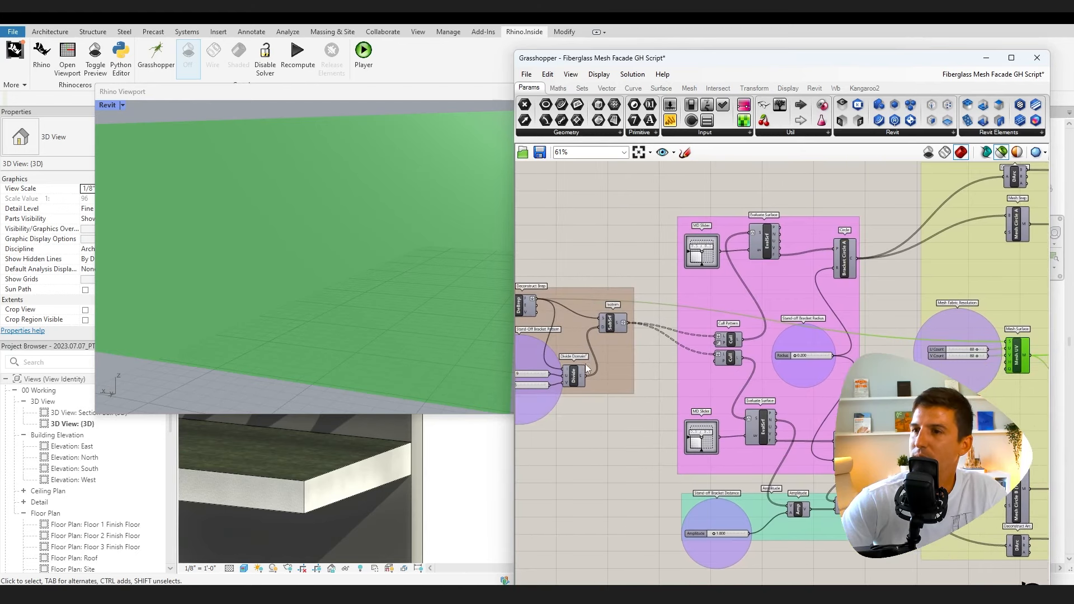
right_drag(602, 398, 724, 407)
click(639, 314)
scroll(600, 337, up, 1)
click(566, 330)
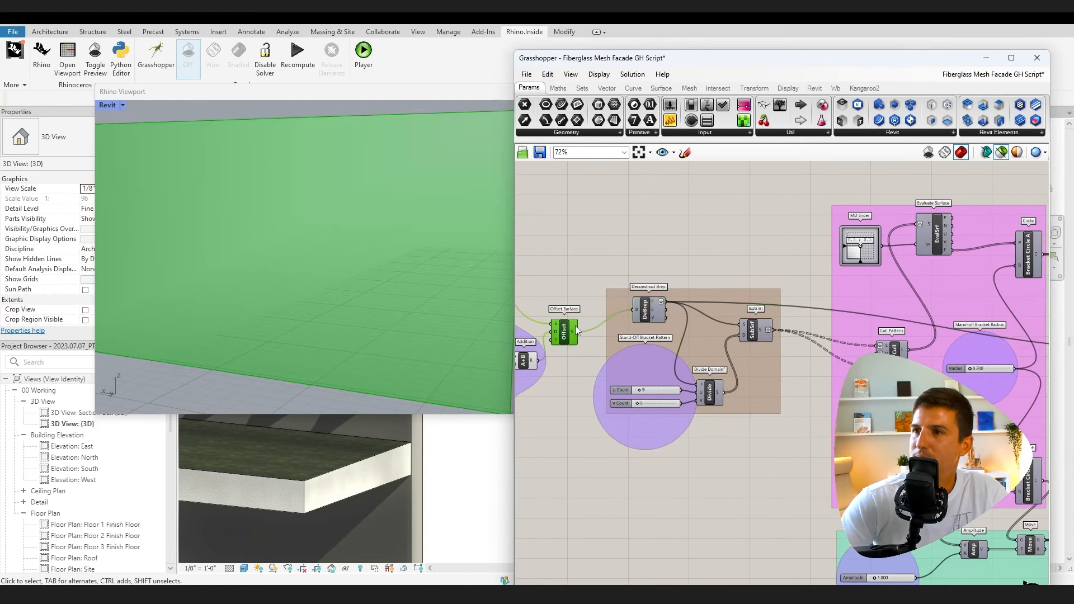
click(646, 315)
Review the chain from the Face parameter through Offset Surface to the Deconstruct Brep component
scroll(660, 317, down, 4)
right_drag(649, 428, 698, 437)
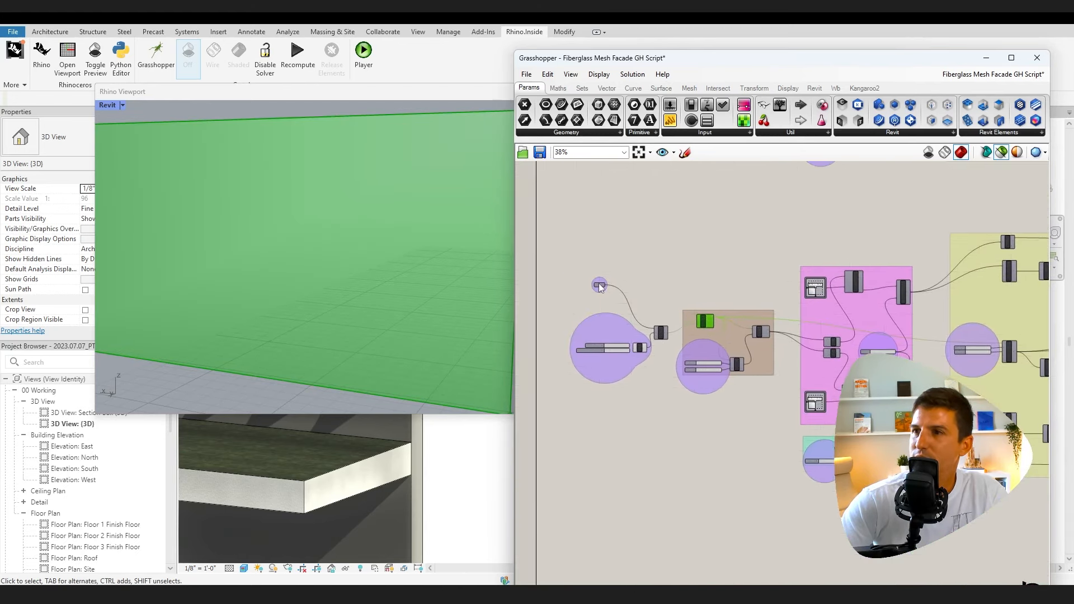
scroll(646, 348, up, 6)
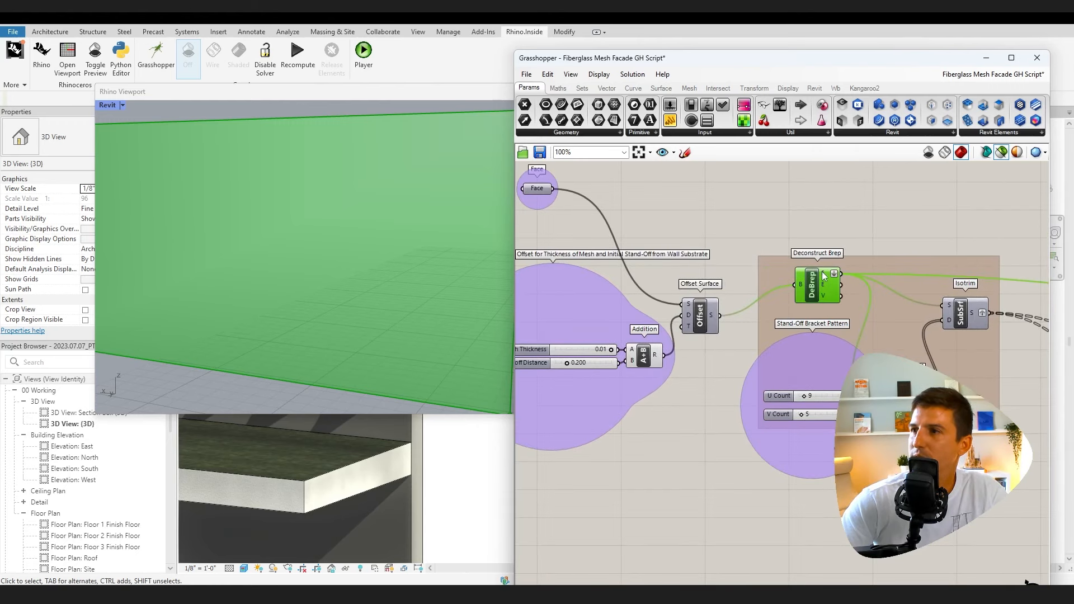
mouse_move(823, 275)
scroll(822, 277, down, 6)
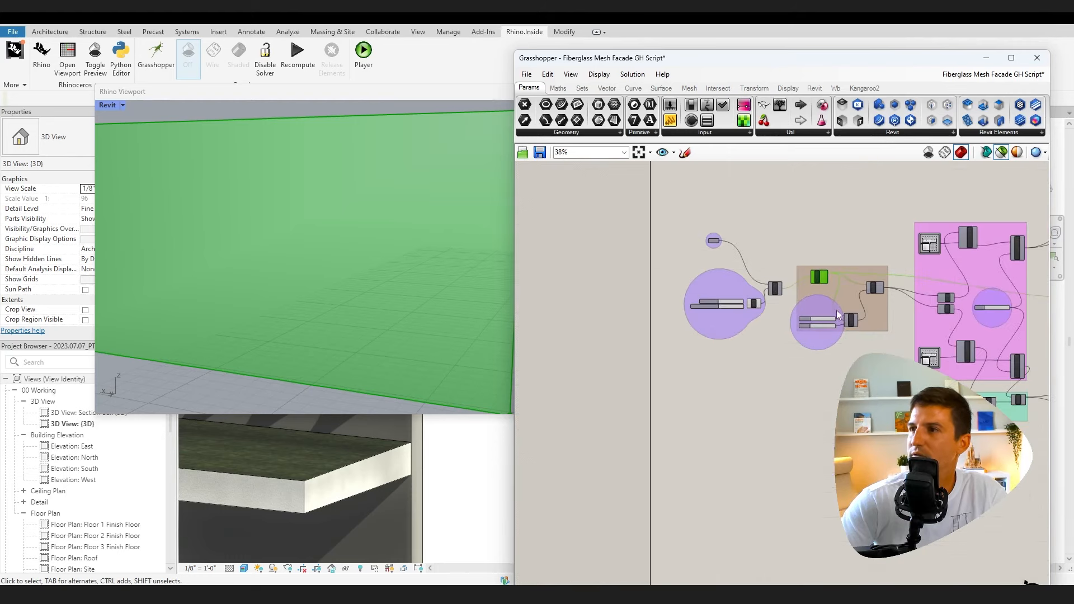
Preview the Isotrim panels and inspect the Divide Domain² component that feeds them
right_drag(854, 367, 713, 420)
scroll(738, 332, up, 9)
click(735, 364)
scroll(730, 372, down, 3)
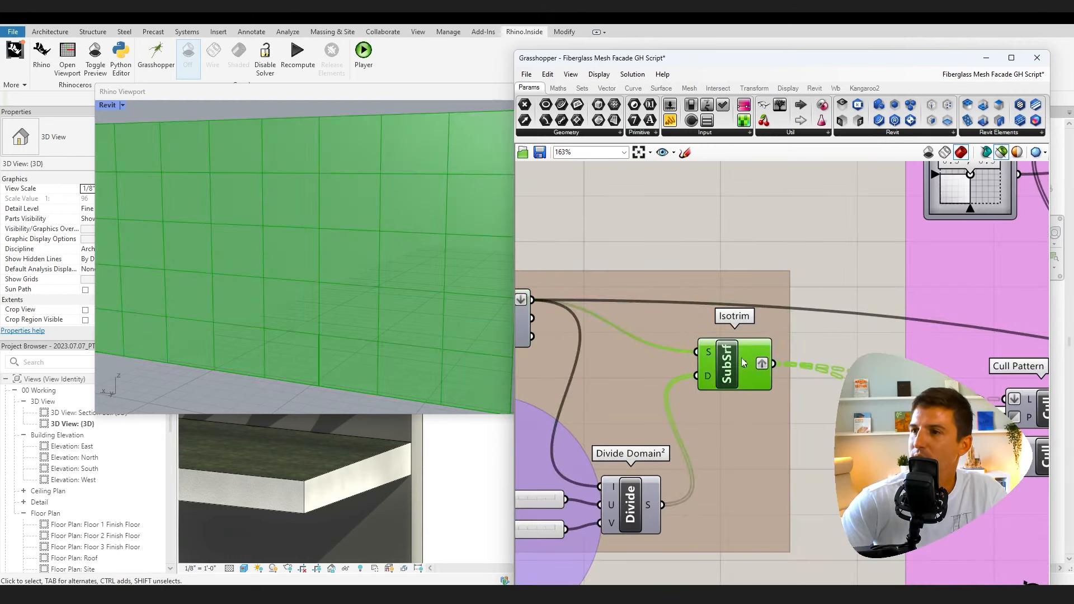
click(684, 446)
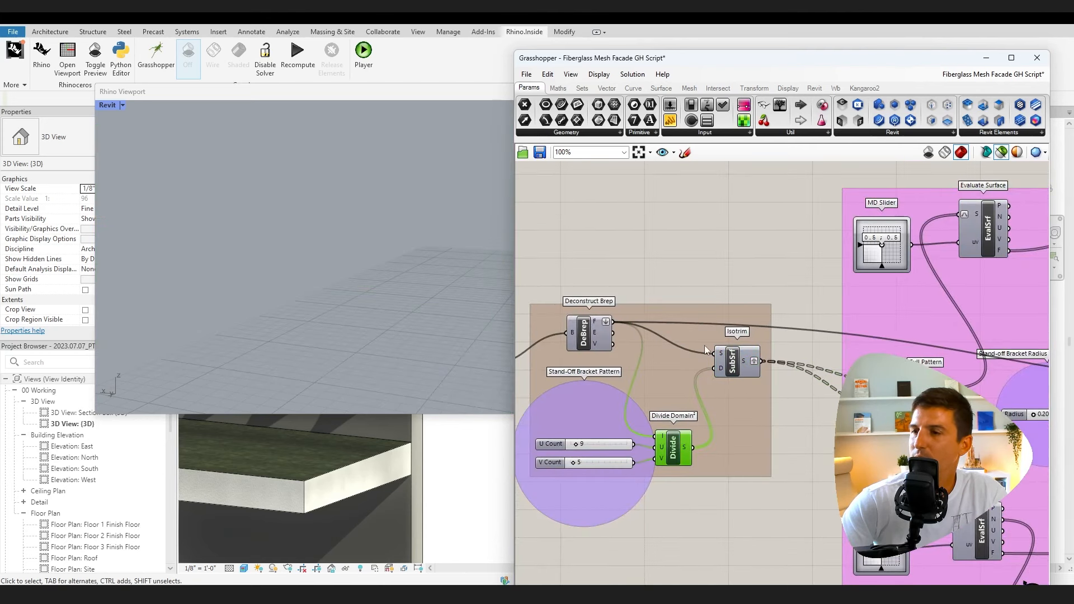
Follow the Deconstruct Brep's face output forward to the Mesh Surface component and preview its mesh
click(591, 321)
scroll(590, 321, down, 6)
right_drag(934, 365, 814, 348)
scroll(814, 347, up, 7)
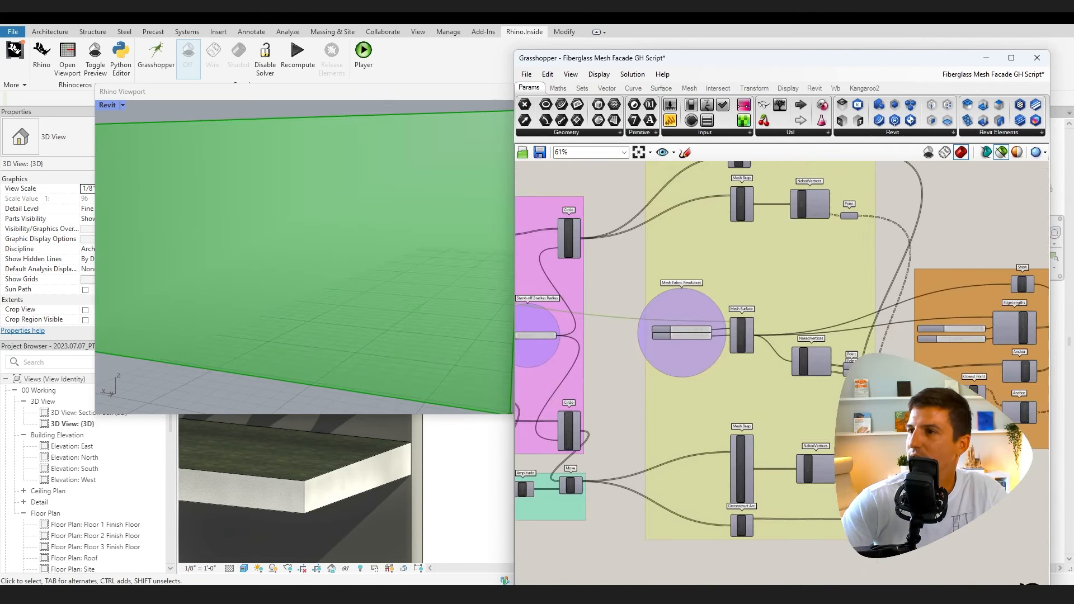
click(673, 311)
right_drag(642, 392, 776, 392)
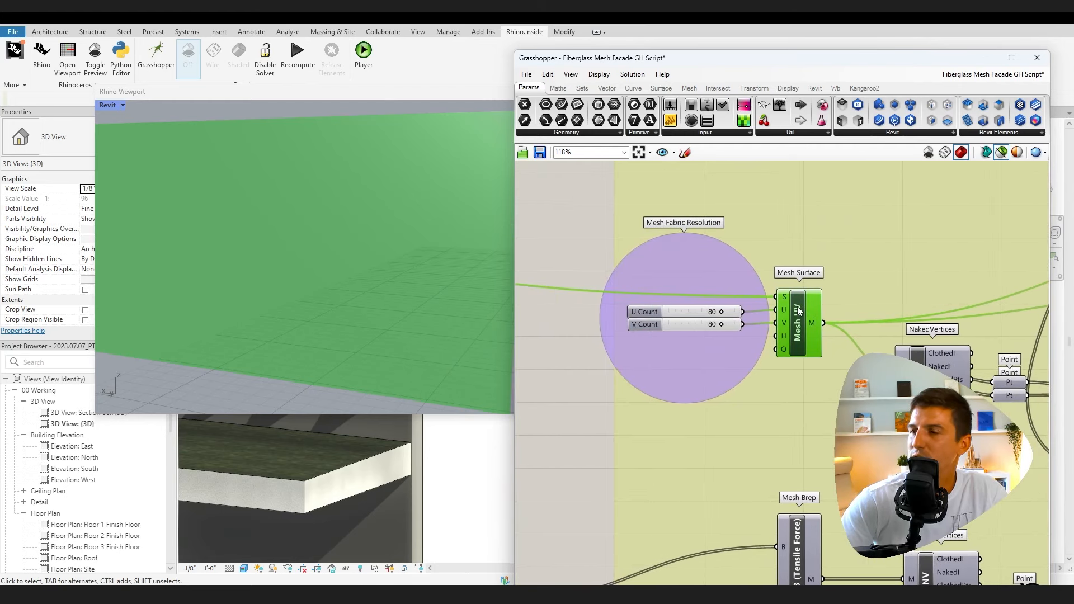
Check the Mesh Fabric Resolution U Count slider, then inspect the whole Mesh Surface output in the Rhino viewport
click(688, 315)
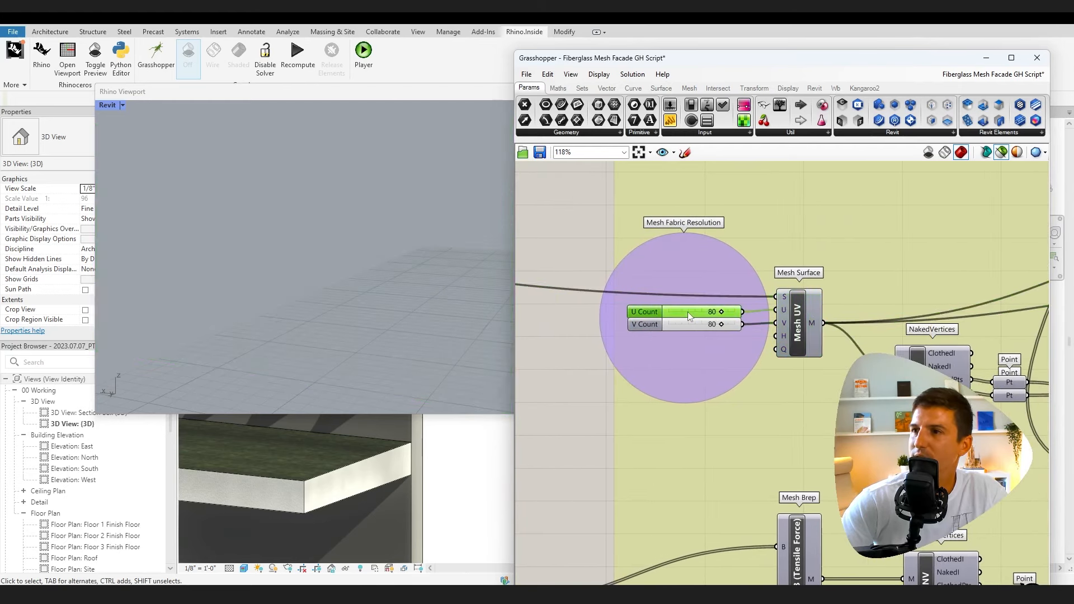
click(807, 313)
scroll(360, 268, down, 5)
scroll(398, 256, up, 10)
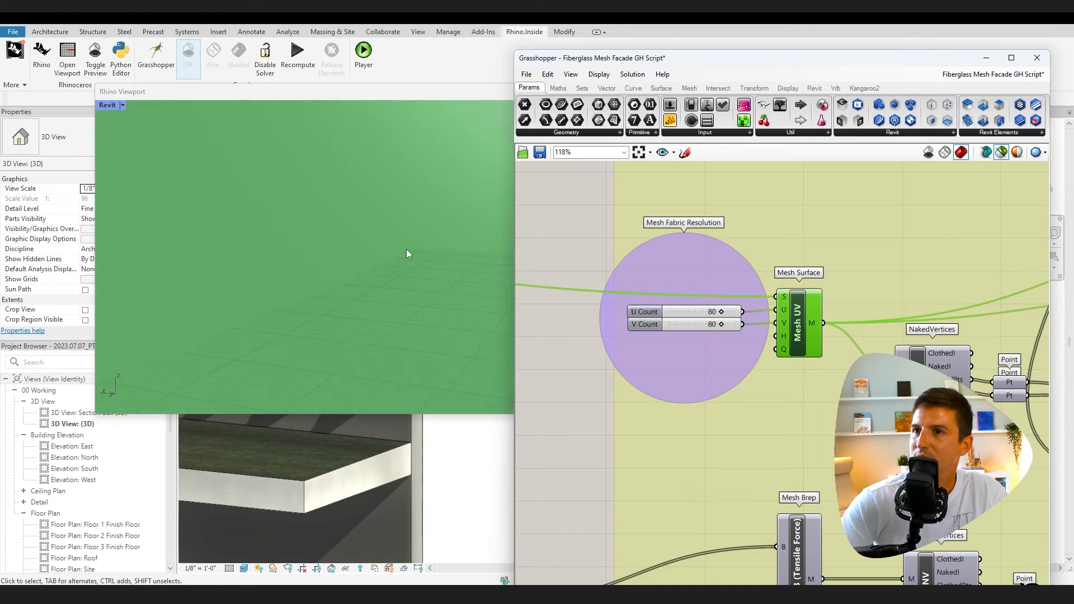
scroll(395, 261, down, 5)
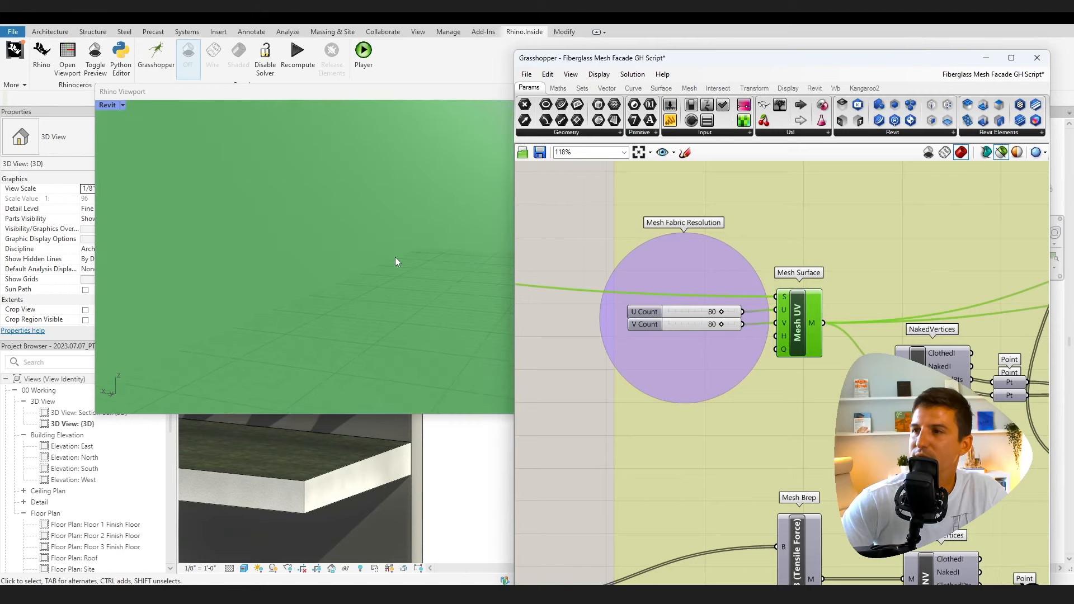
scroll(353, 295, up, 3)
scroll(288, 295, down, 2)
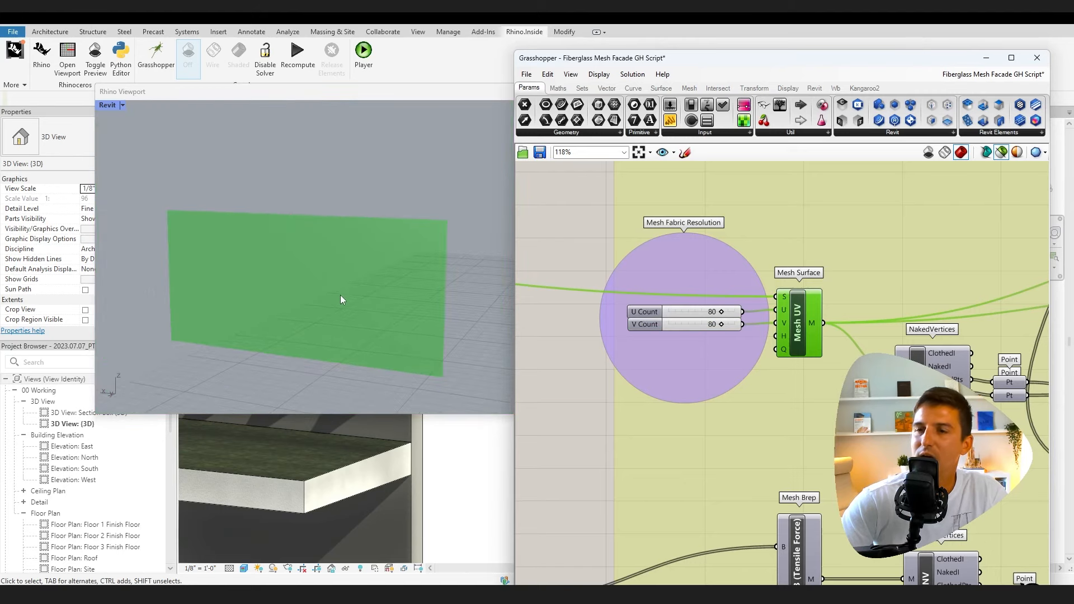
Examine the Stand-Off Bracket Pattern counts and Divide Domain², and preview the resulting Isotrim panels for comparison with the mesh
right_drag(575, 433, 900, 397)
scroll(694, 410, down, 6)
scroll(620, 397, up, 3)
scroll(649, 411, up, 4)
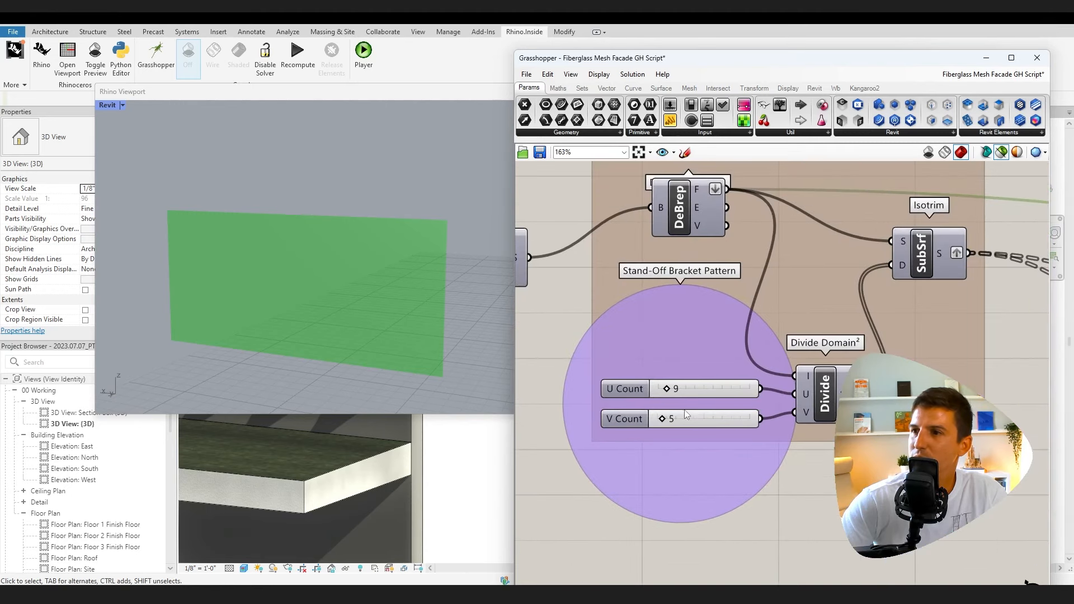
click(830, 396)
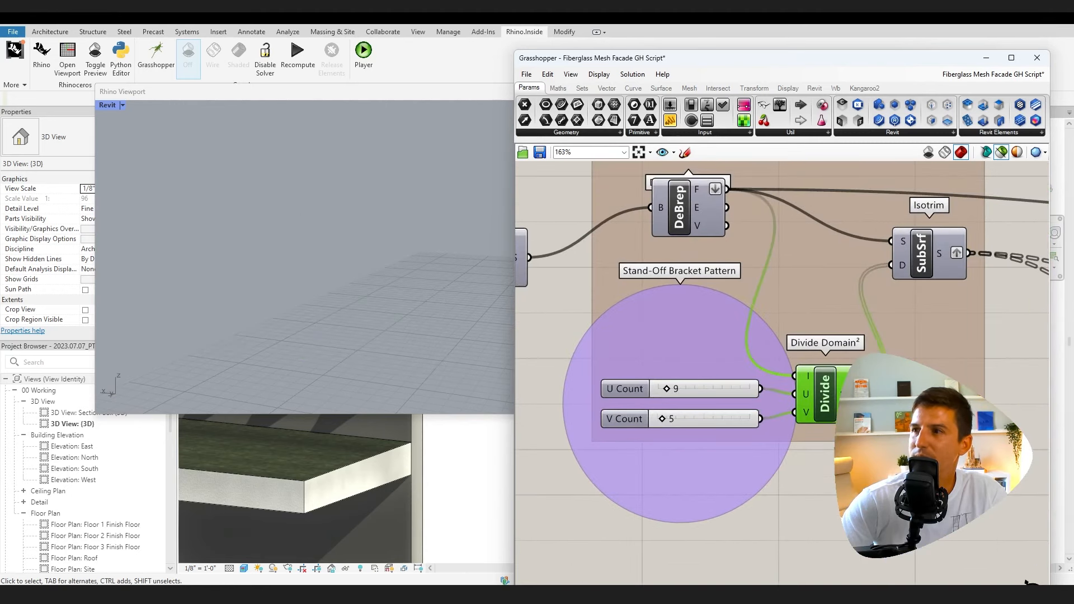
click(922, 256)
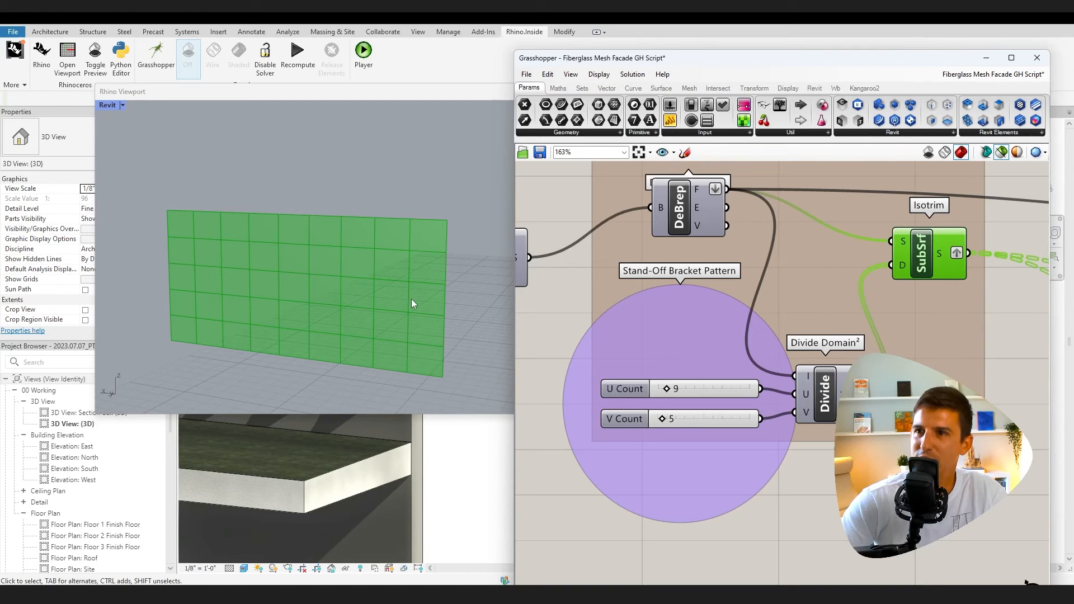
Return to the Mesh Fabric Resolution sliders and preview the Mesh Surface output against the Isotrim panels
scroll(410, 298, down, 2)
scroll(914, 361, down, 7)
right_drag(934, 422, 473, 430)
scroll(652, 361, up, 7)
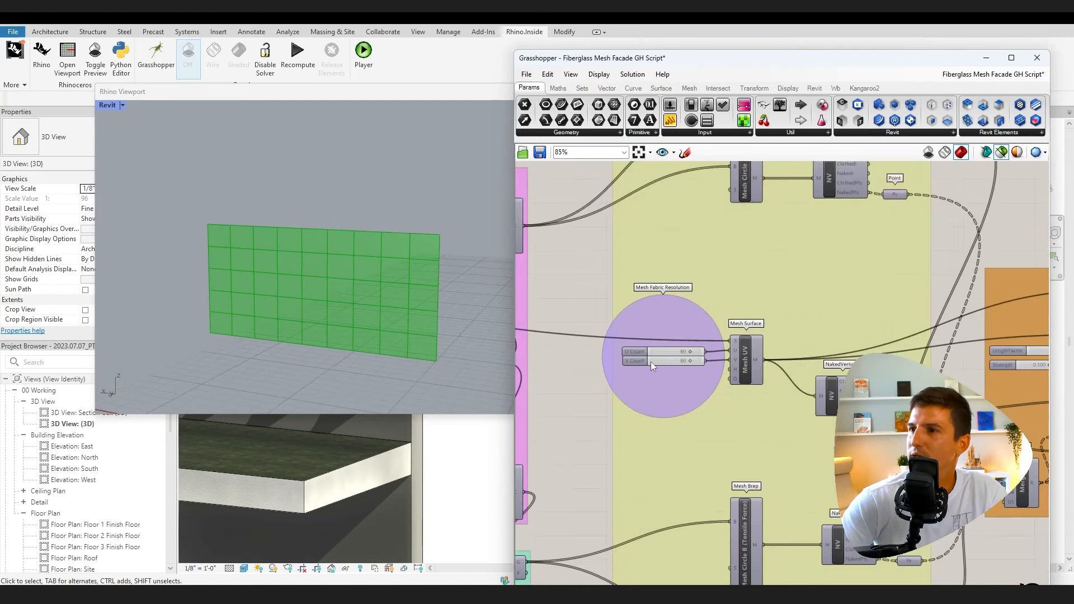
click(841, 348)
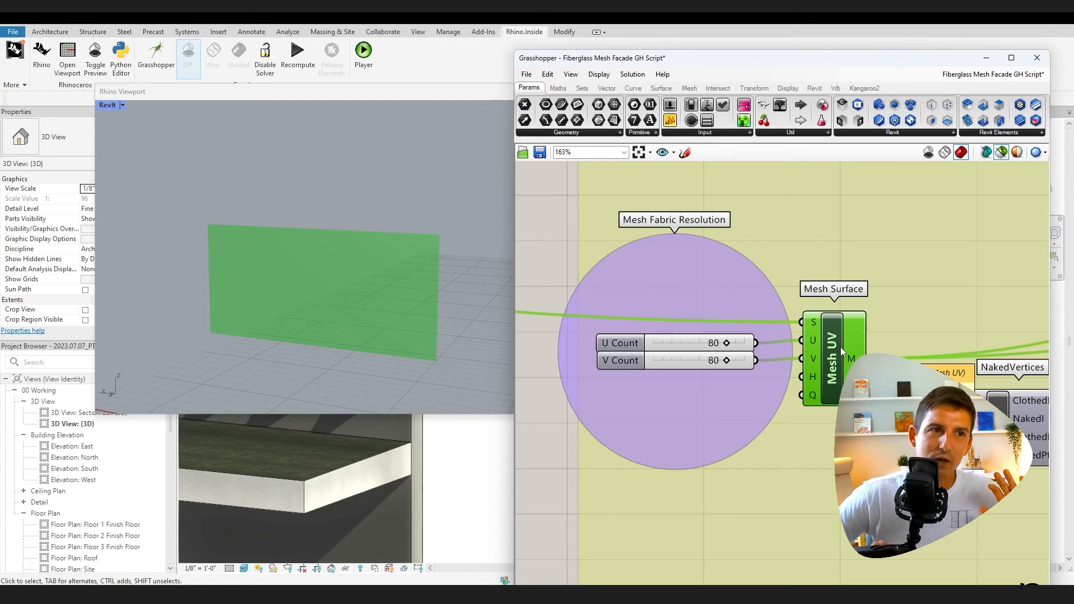
Preview the Mesh Circle B (Tensile Force) and Mesh Circle A meshes together in the Rhino viewport
scroll(722, 434, down, 5)
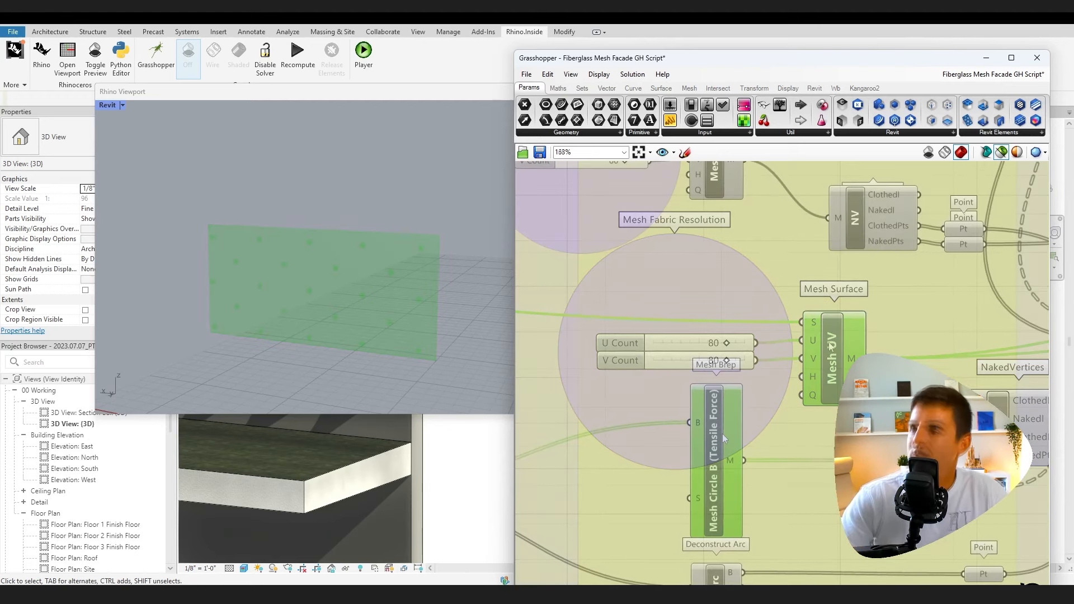
click(372, 304)
right_drag(371, 304, 268, 330)
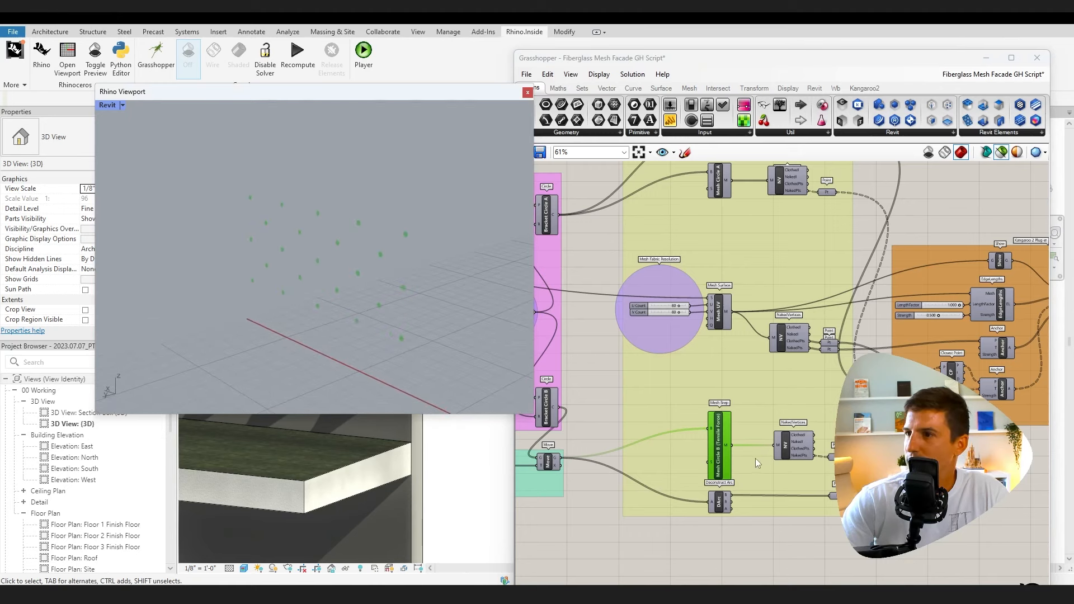
scroll(744, 361, down, 2)
scroll(747, 243, up, 6)
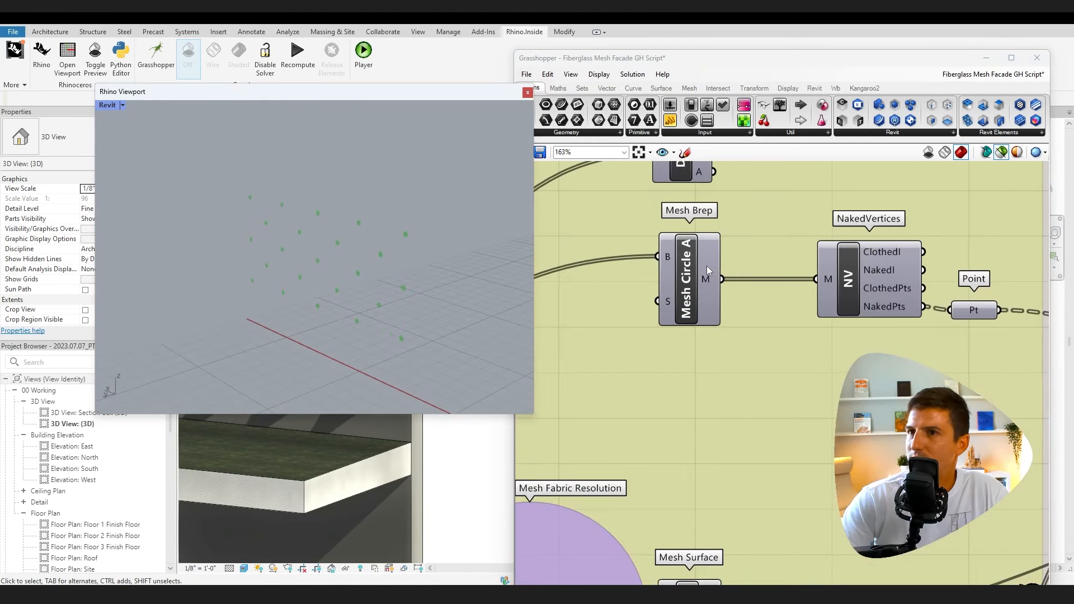
click(707, 267)
mouse_move(412, 298)
right_down()
mouse_move(341, 280)
mouse_move(403, 302)
right_up()
scroll(640, 371, down, 6)
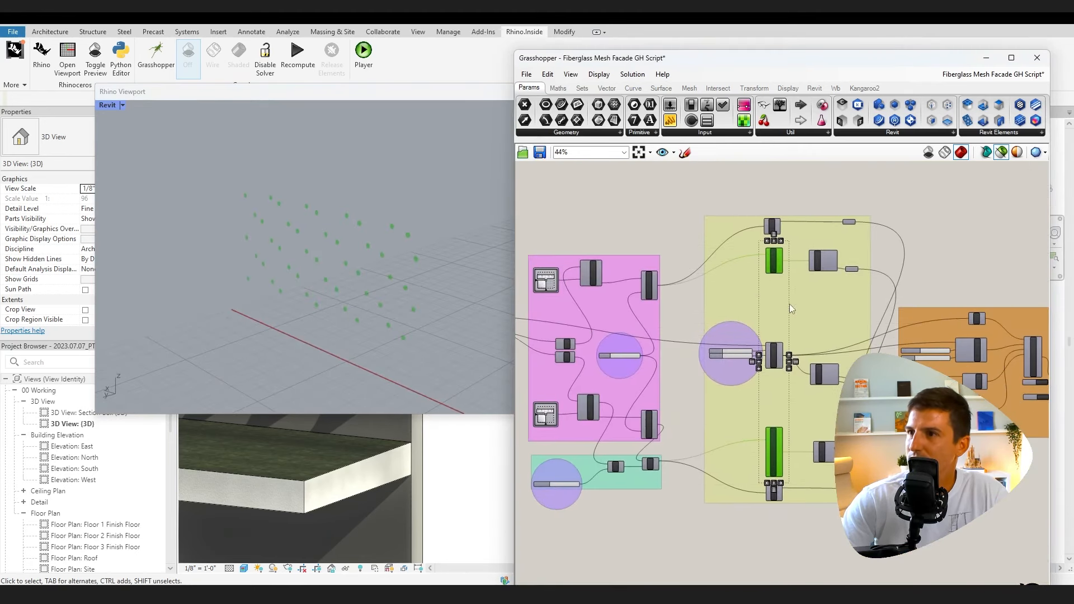
Preview the Mesh Surface, then examine the vertices from its NakedVertices component up close
scroll(847, 391, up, 5)
click(662, 286)
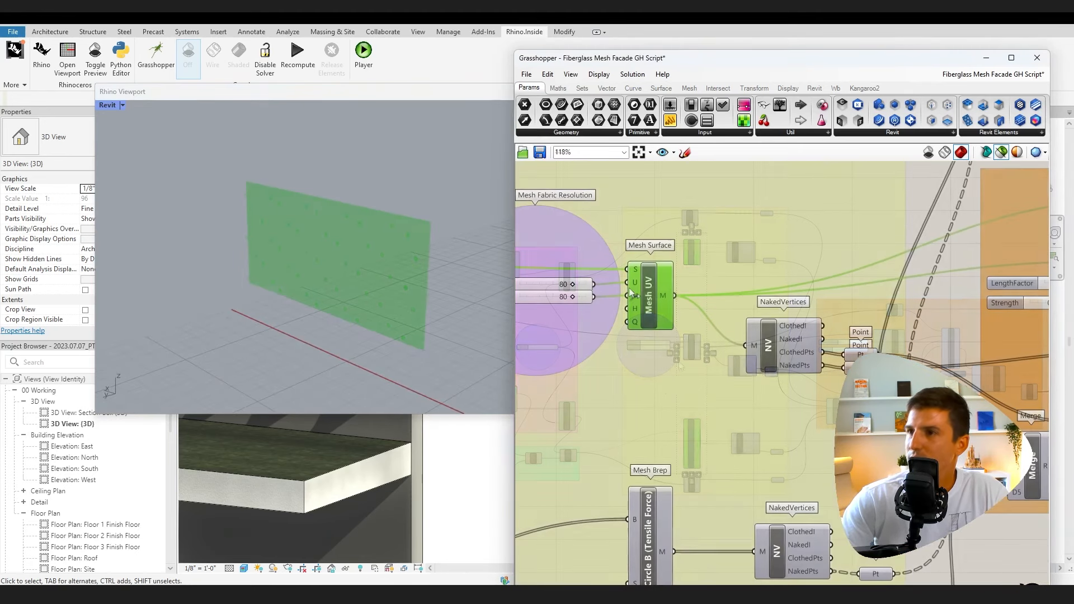
click(800, 341)
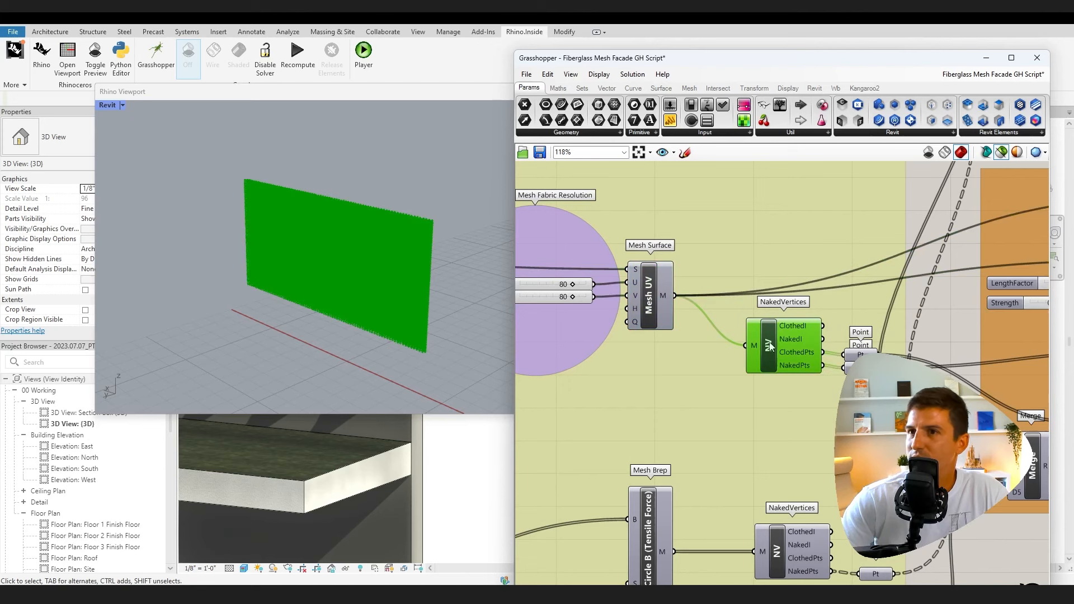
scroll(310, 227, up, 2)
scroll(417, 234, up, 4)
scroll(413, 241, down, 5)
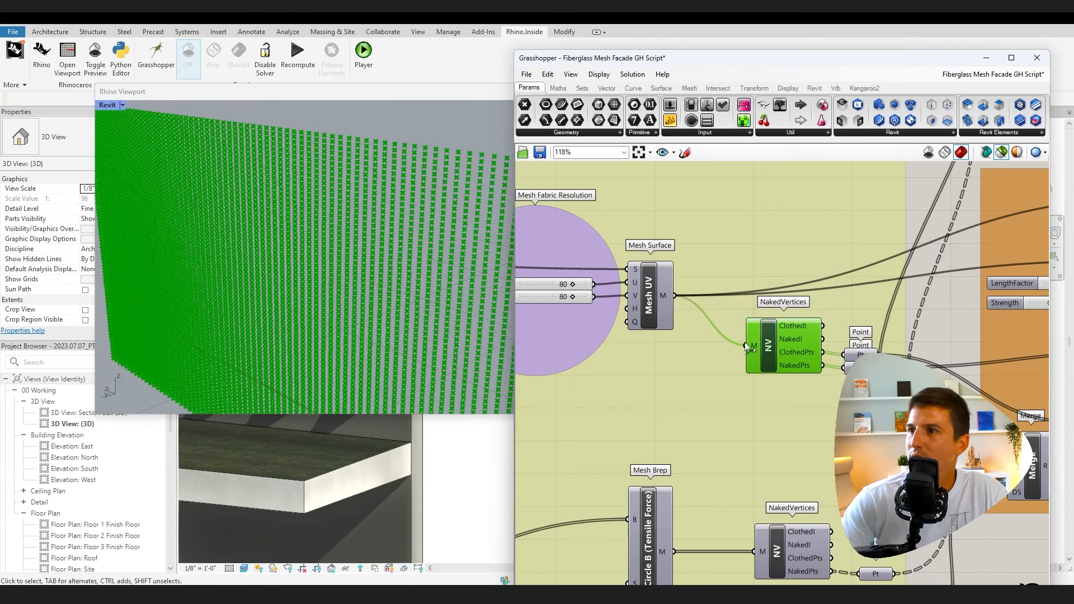
right_drag(796, 419, 669, 406)
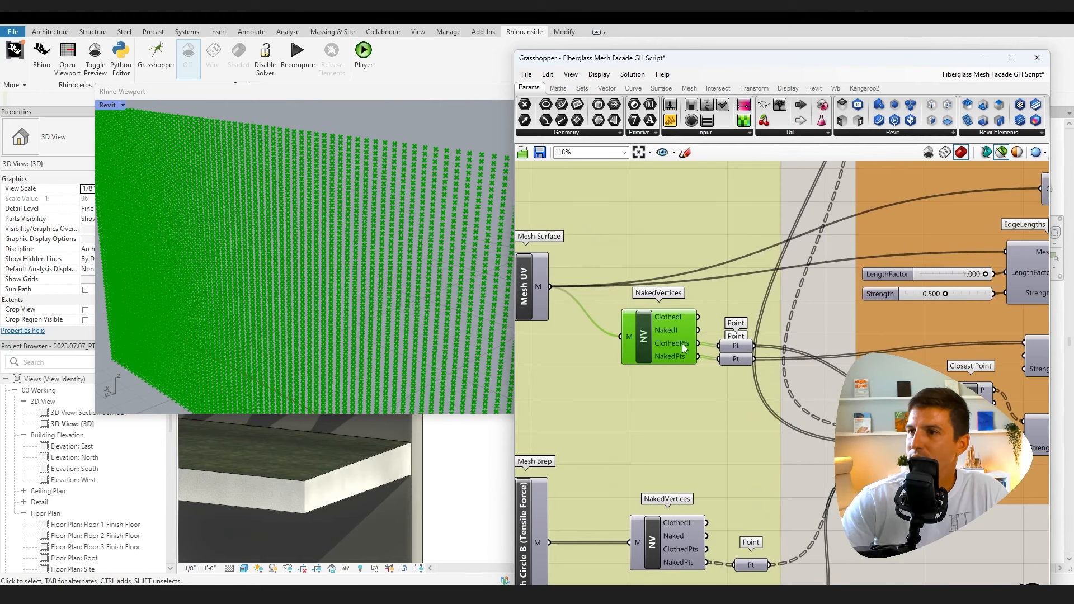
Compare the NakedPts and ClothedPts point sets of the Mesh Surface's NakedVertices component
click(736, 360)
scroll(385, 267, down, 5)
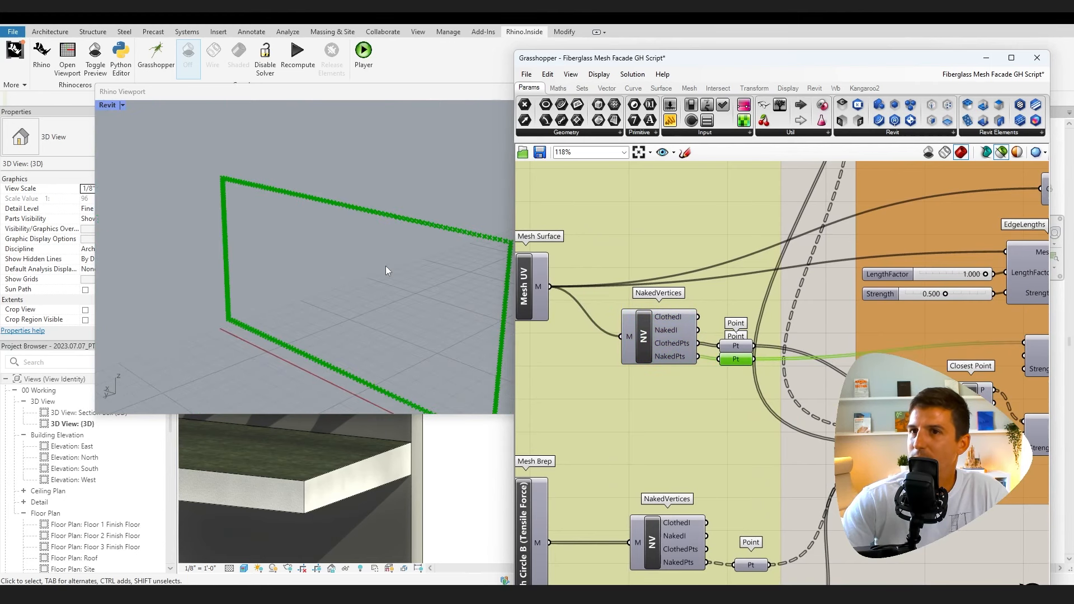
right_drag(385, 267, 343, 258)
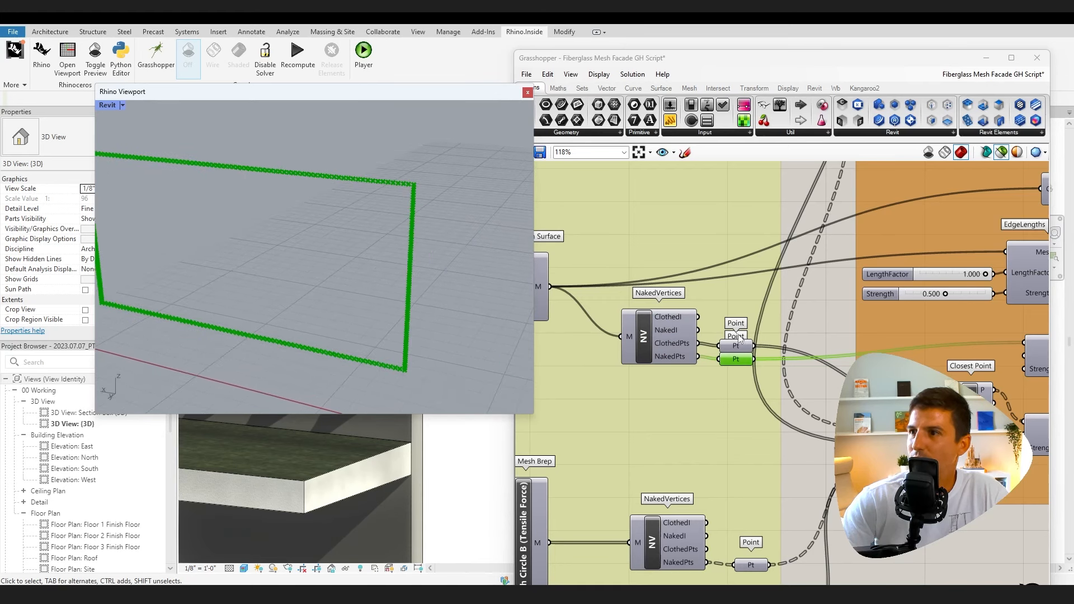
click(738, 348)
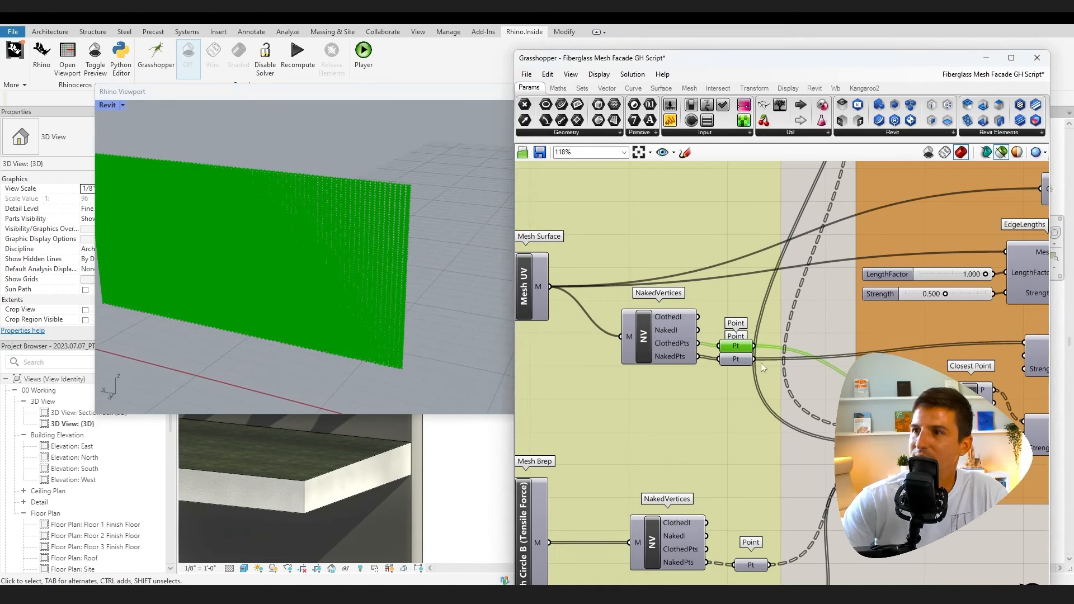
Preview the Mesh Surface and its clothed and naked points in turn, and trace the naked points into the Kangaroo 2 Anchor
click(531, 282)
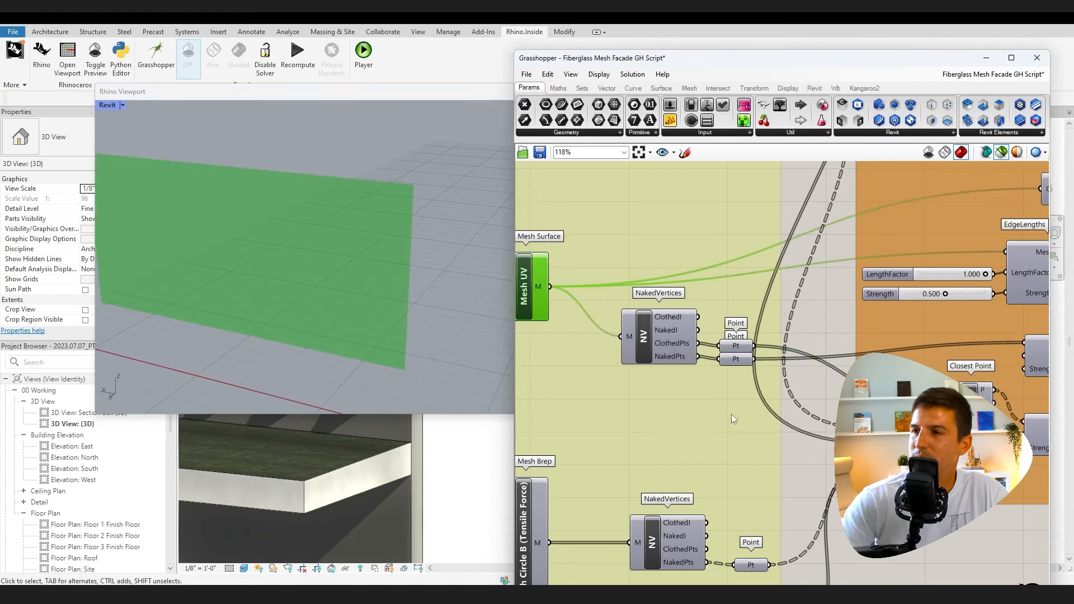
scroll(731, 414, down, 3)
click(735, 372)
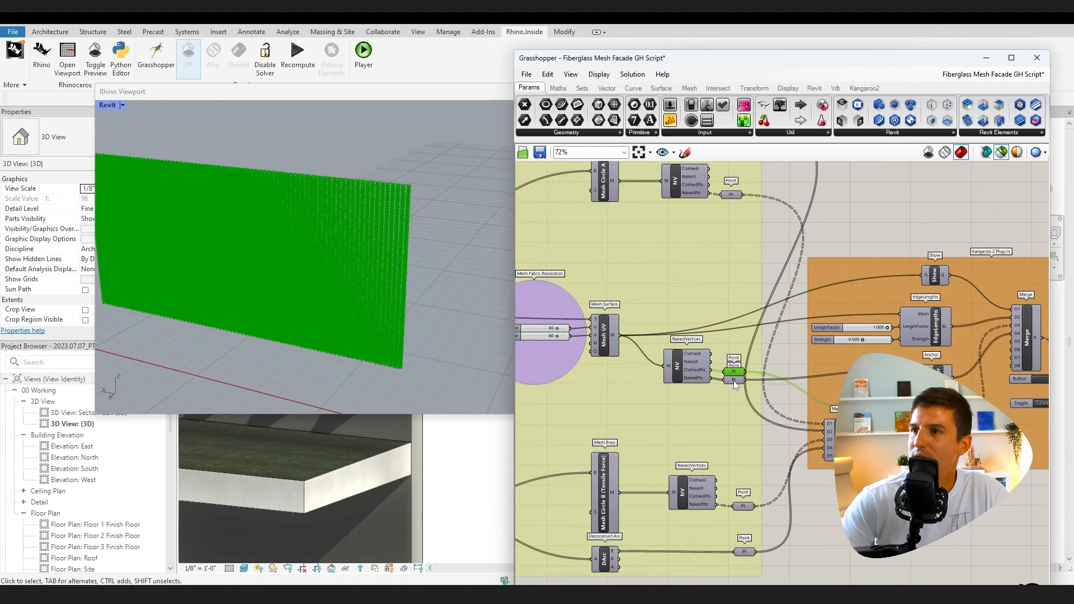
click(734, 380)
scroll(1021, 410, up, 3)
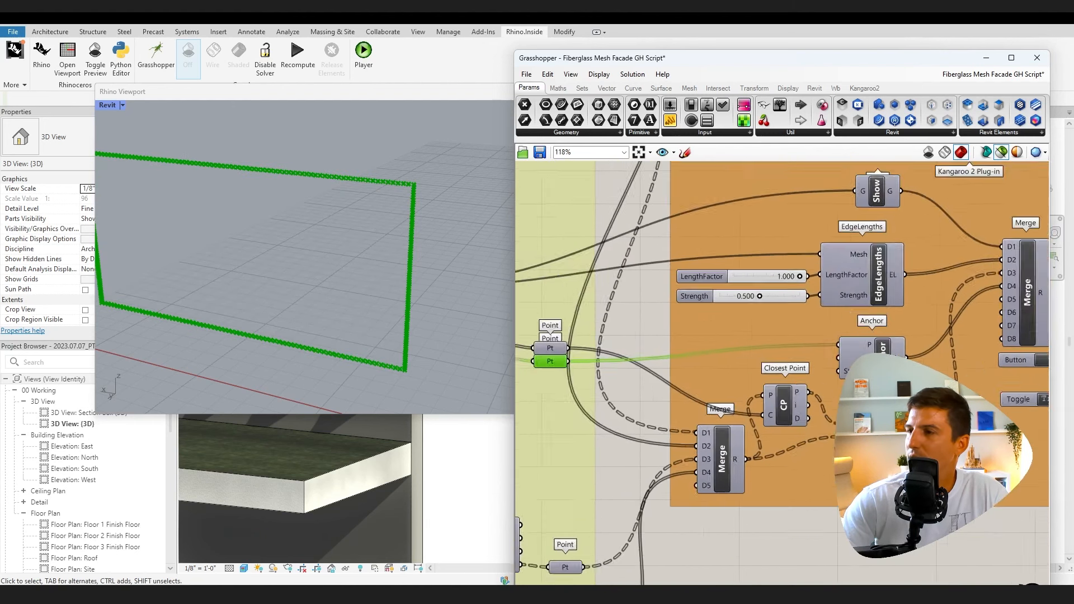
Inspect the Anchor that receives the Mesh Surface's naked points, and clear the selection
click(848, 344)
scroll(851, 352, down, 6)
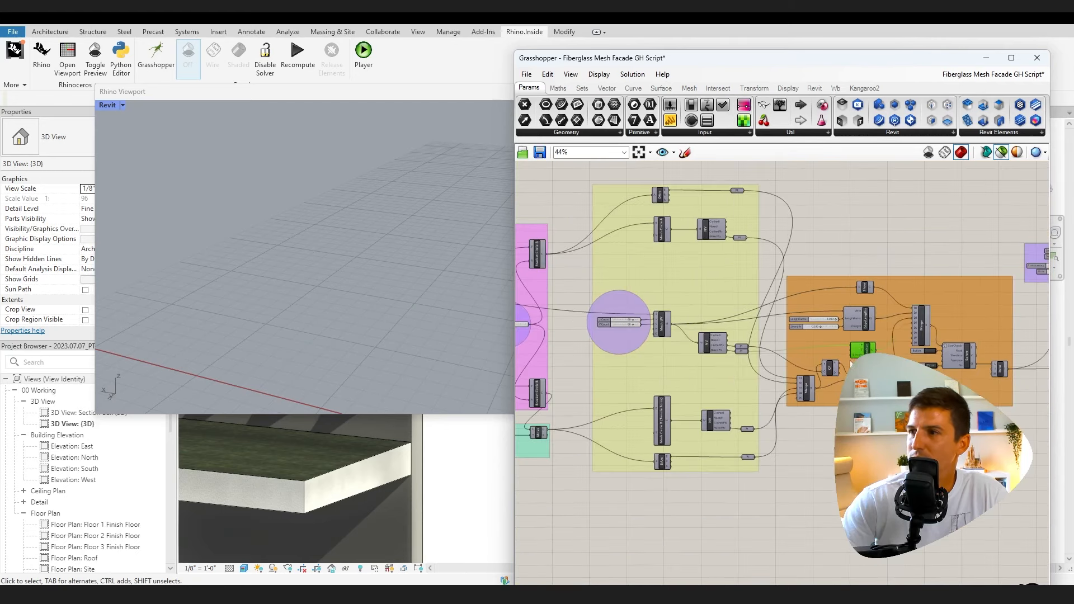
click(864, 428)
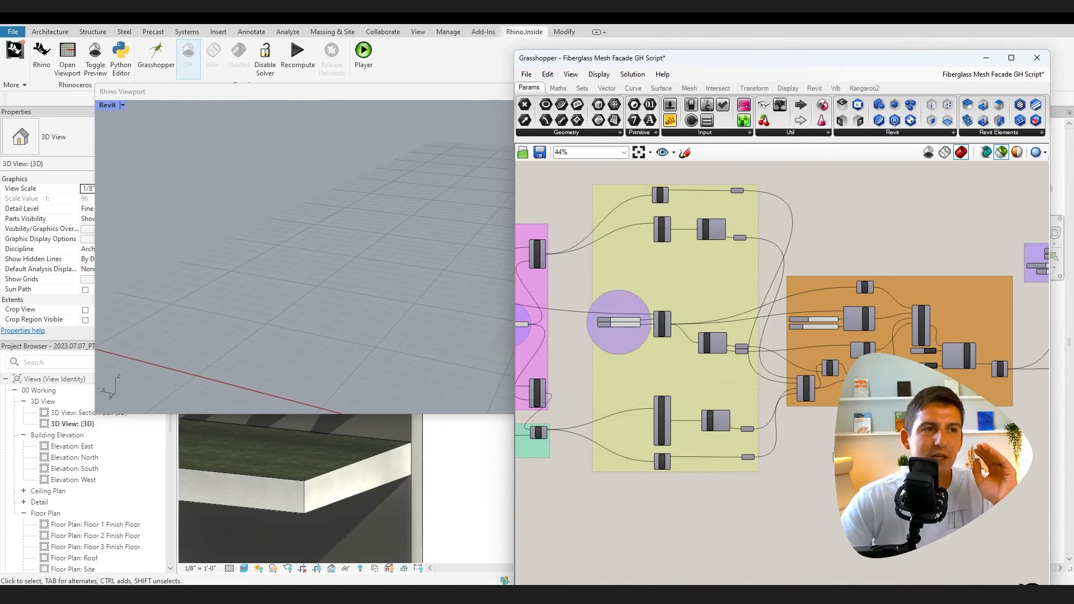
Preview the upper Deconstruct Arc, the Mesh Circle A mesh, its NakedVertices component and its naked points in turn
right_drag(727, 218, 700, 307)
scroll(699, 306, up, 5)
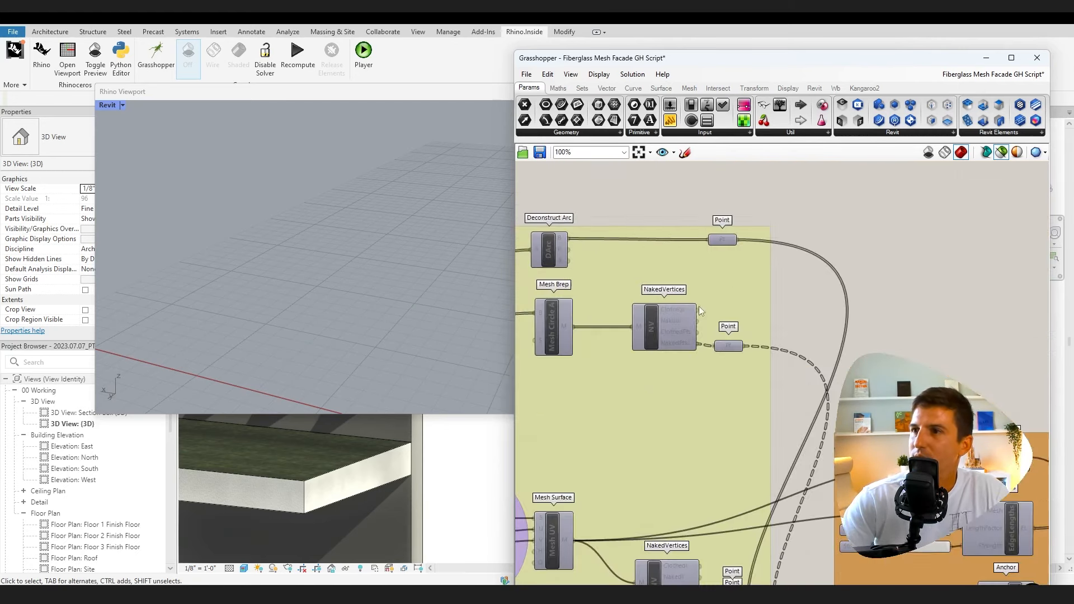
right_drag(812, 268, 855, 271)
click(593, 254)
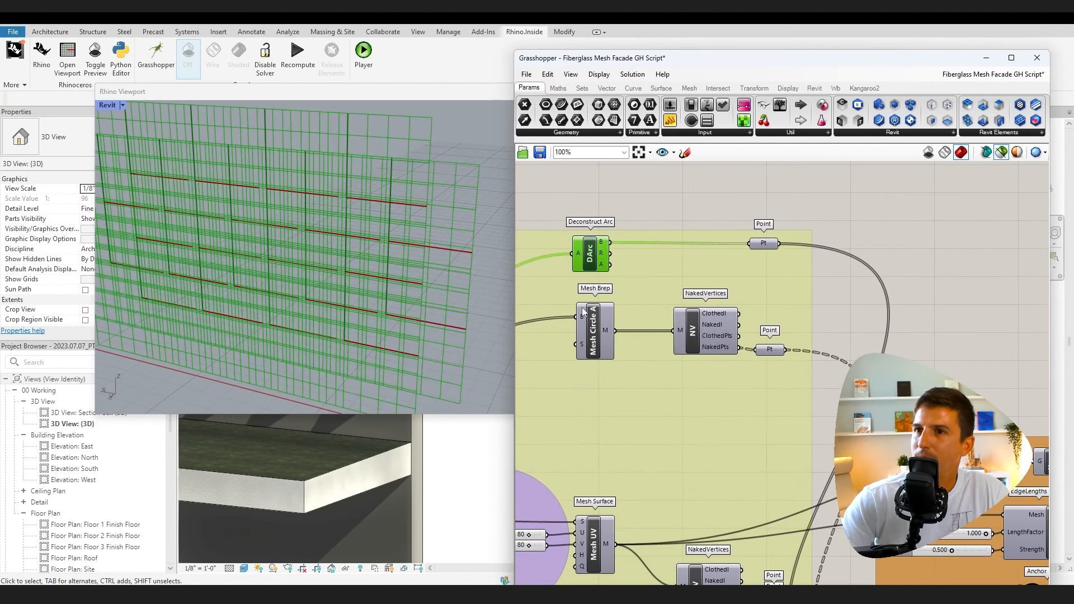
click(595, 324)
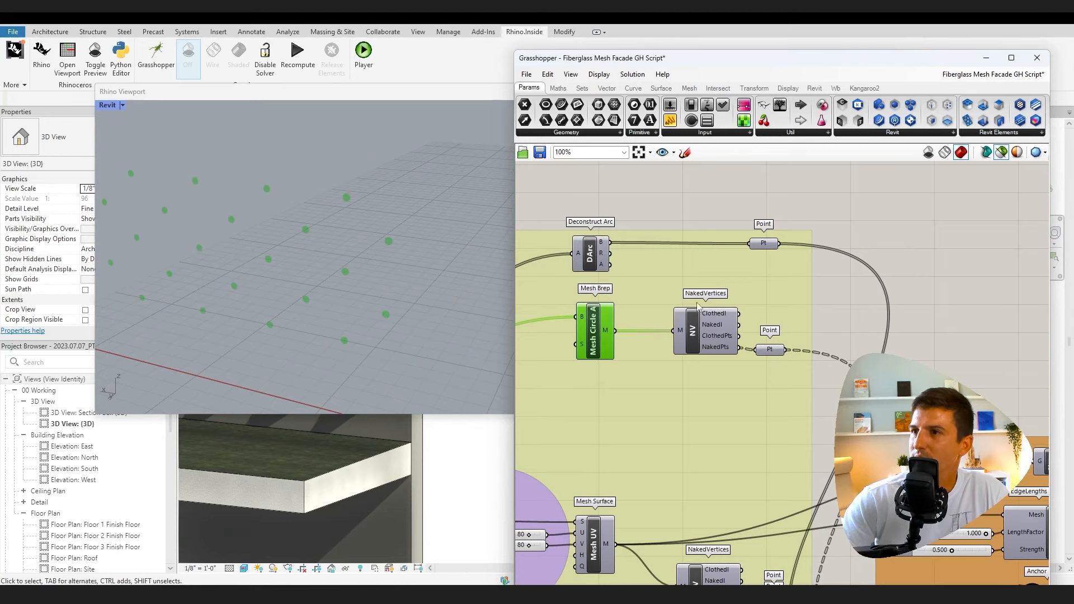
click(715, 323)
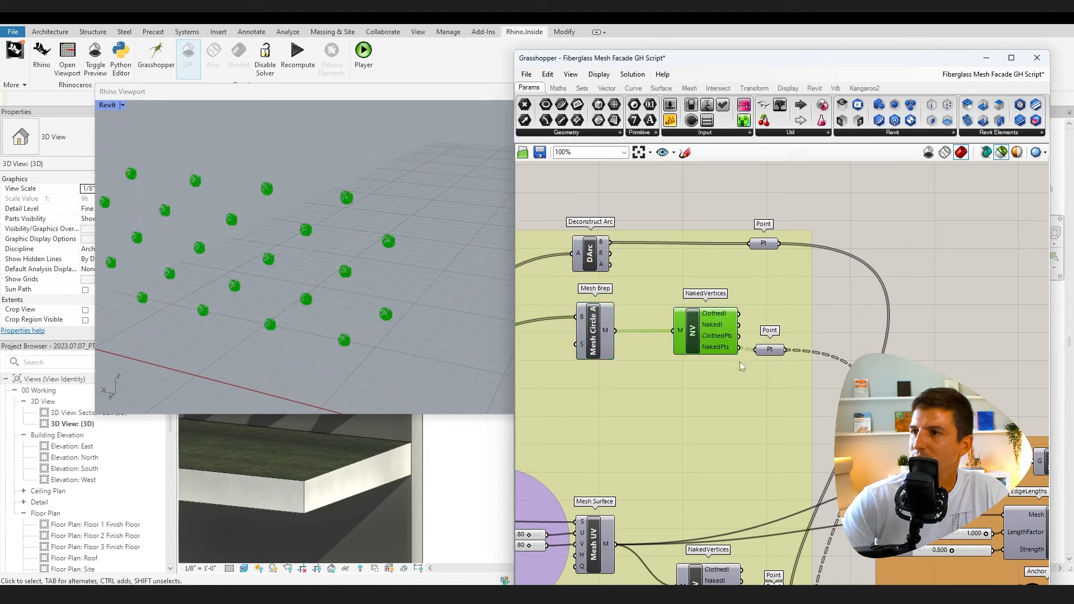
click(771, 350)
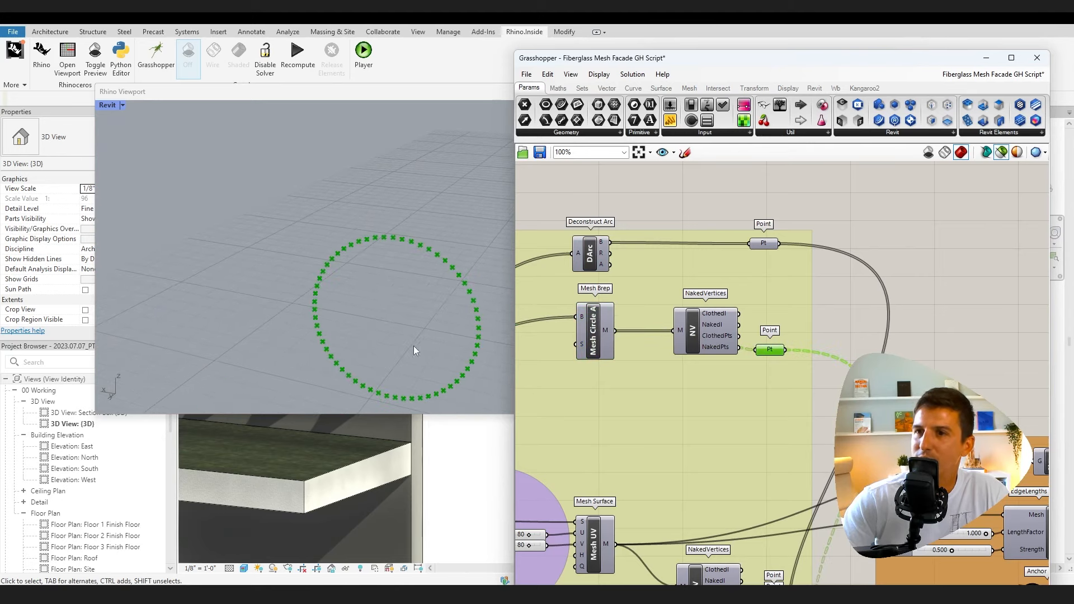
Examine Mesh Circle A's naked points up close and compare them with the centre point from Deconstruct Arc
right_drag(414, 350, 395, 323)
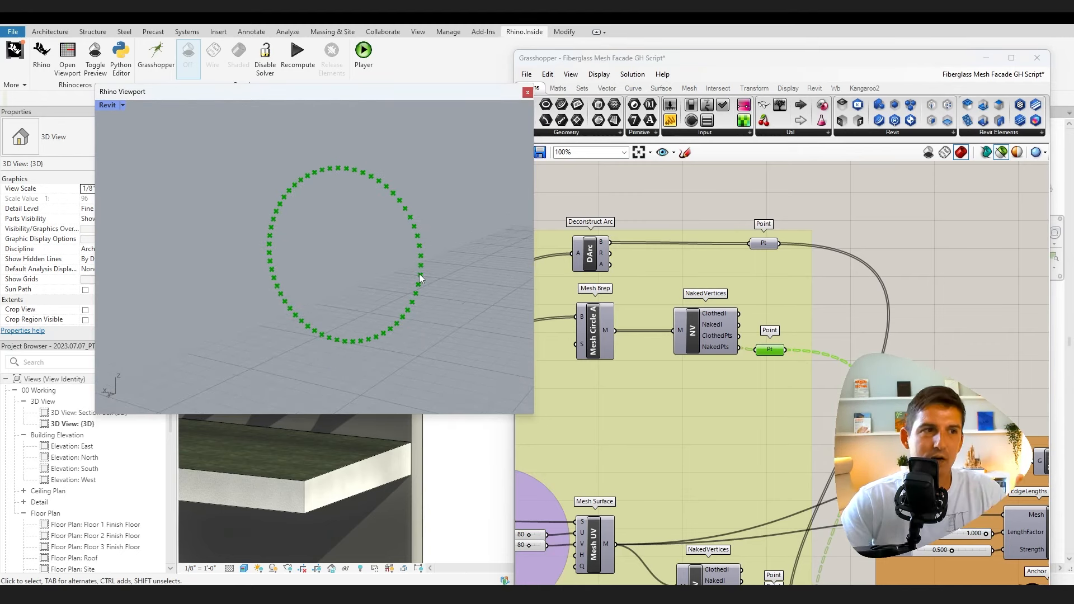
scroll(419, 279, down, 6)
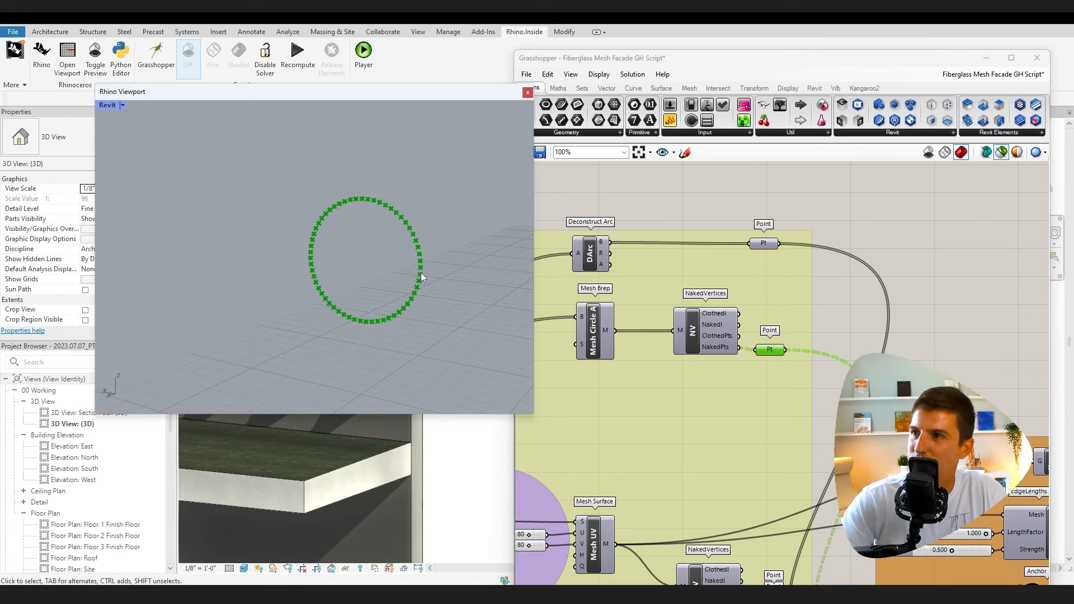
scroll(469, 294, up, 5)
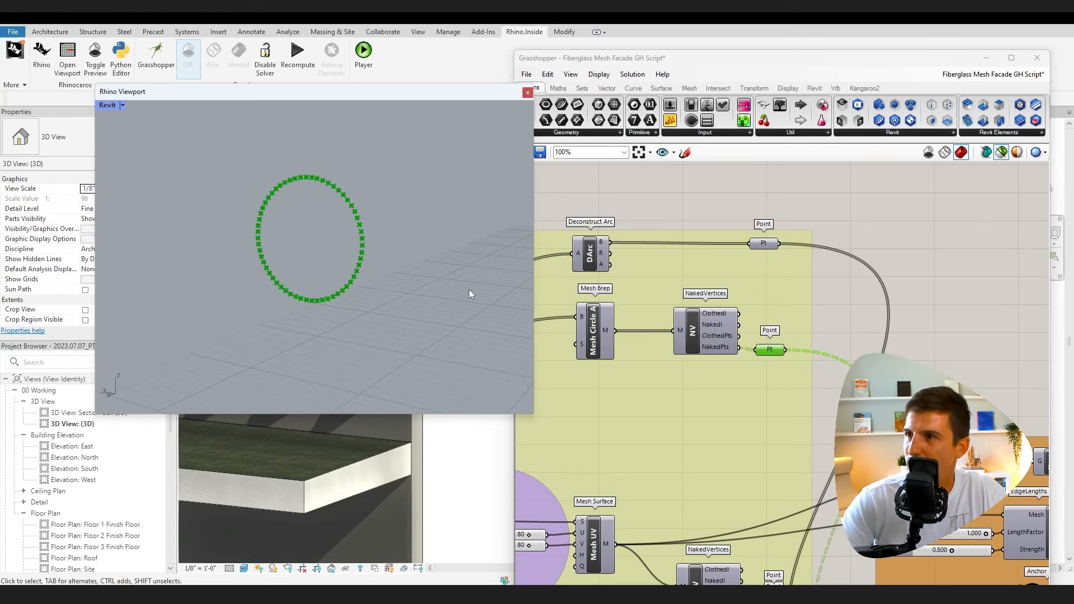
click(596, 252)
click(766, 247)
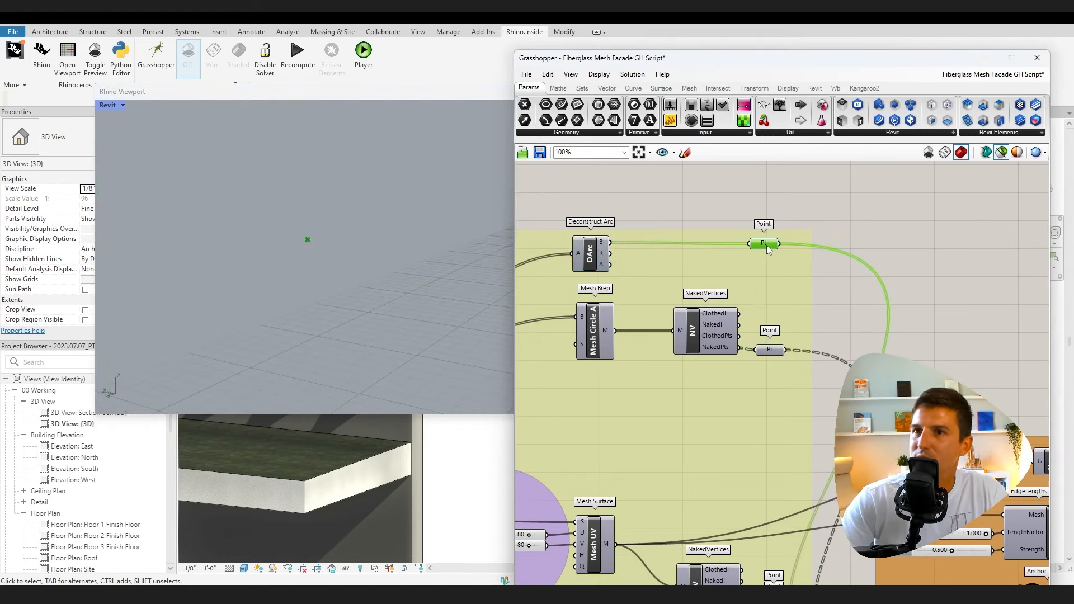
mouse_move(728, 336)
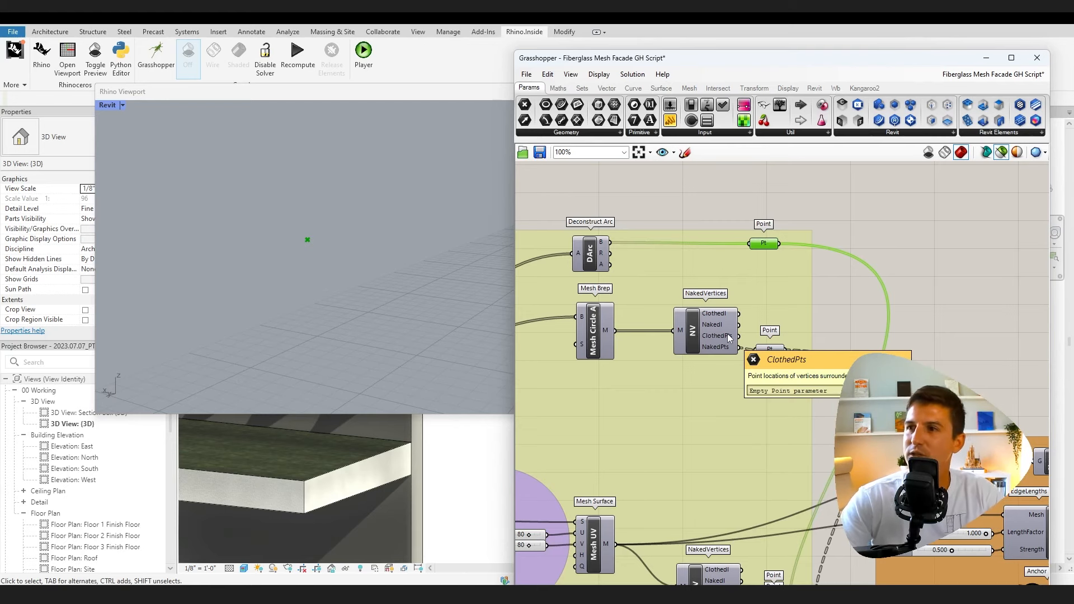
click(772, 351)
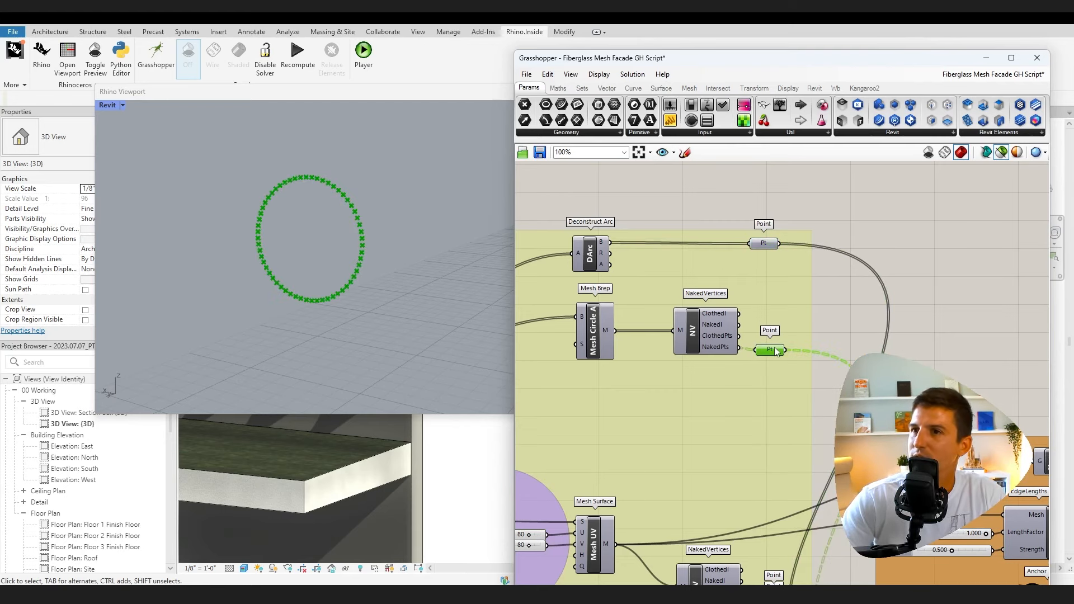
Trace the circle points into the five-input Merge and examine the merged point sets in the Rhino viewport
scroll(777, 350, down, 3)
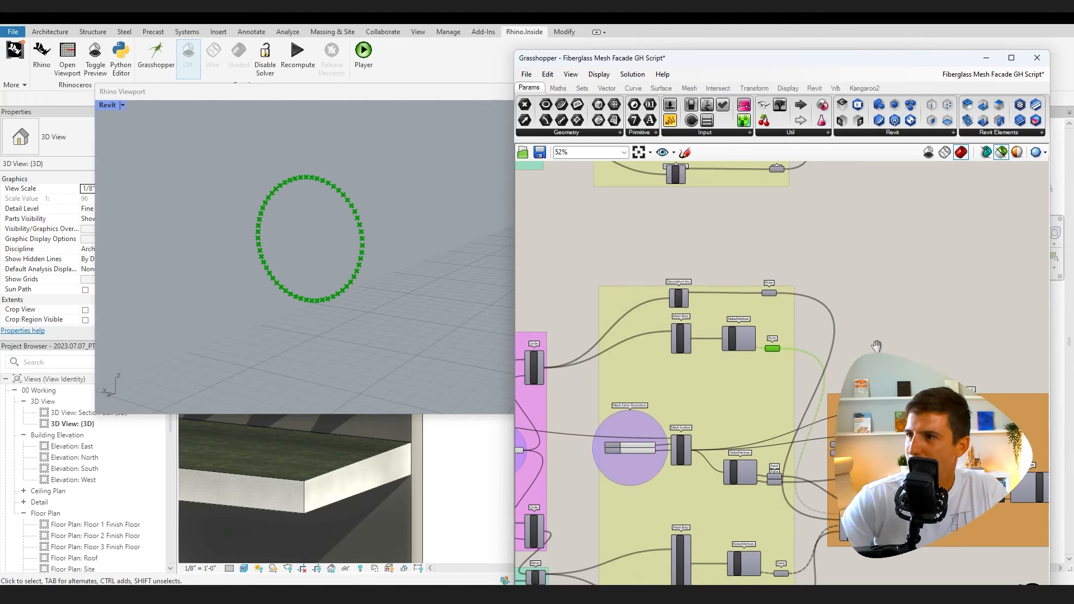
scroll(784, 314, up, 5)
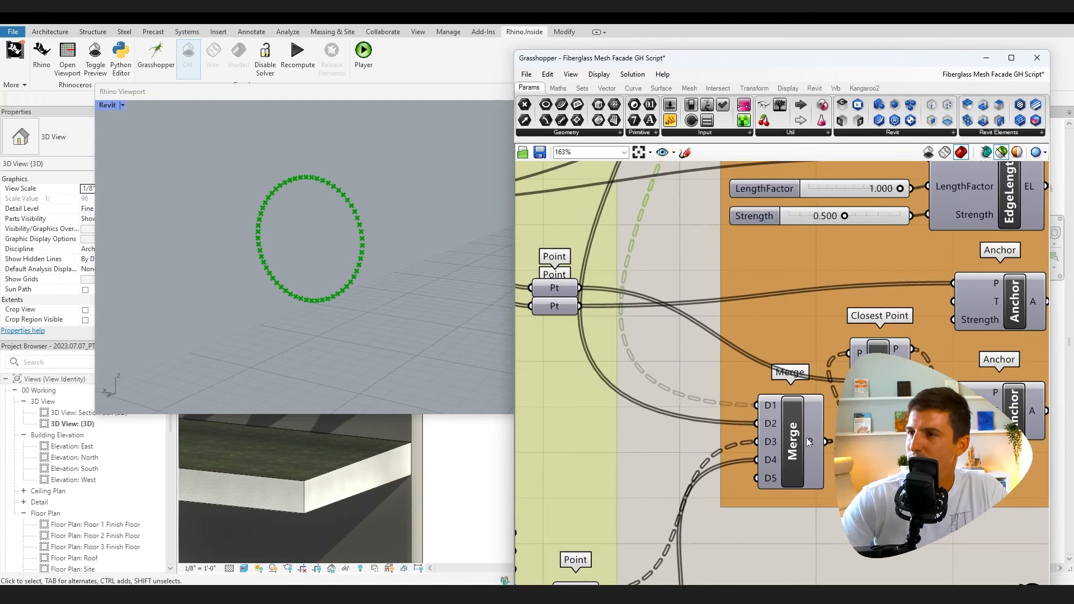
click(807, 438)
scroll(807, 438, down, 3)
right_drag(856, 504, 821, 468)
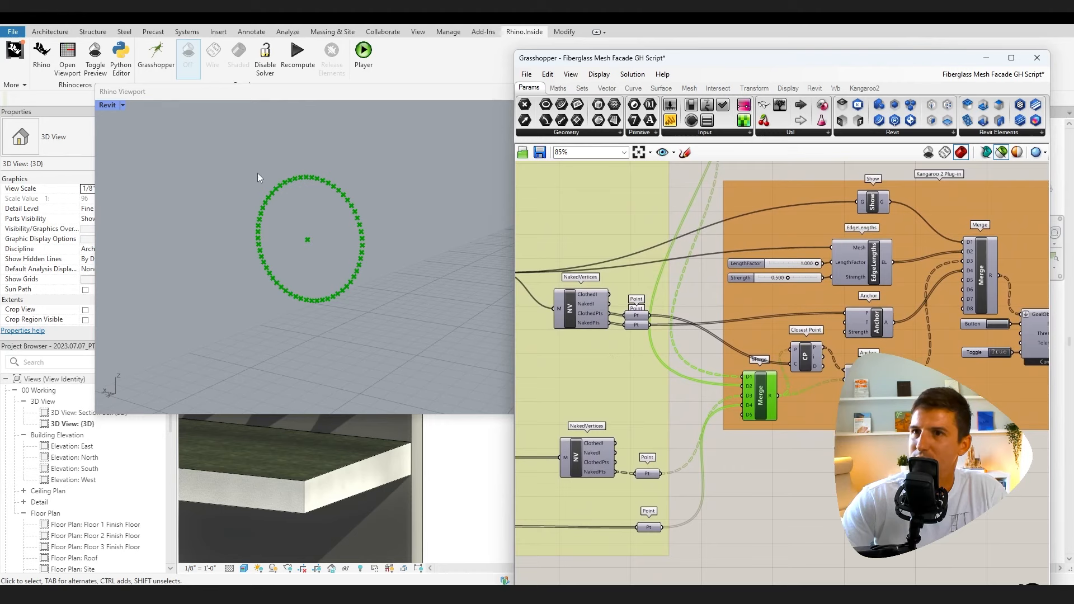
scroll(351, 267, down, 10)
scroll(242, 234, up, 8)
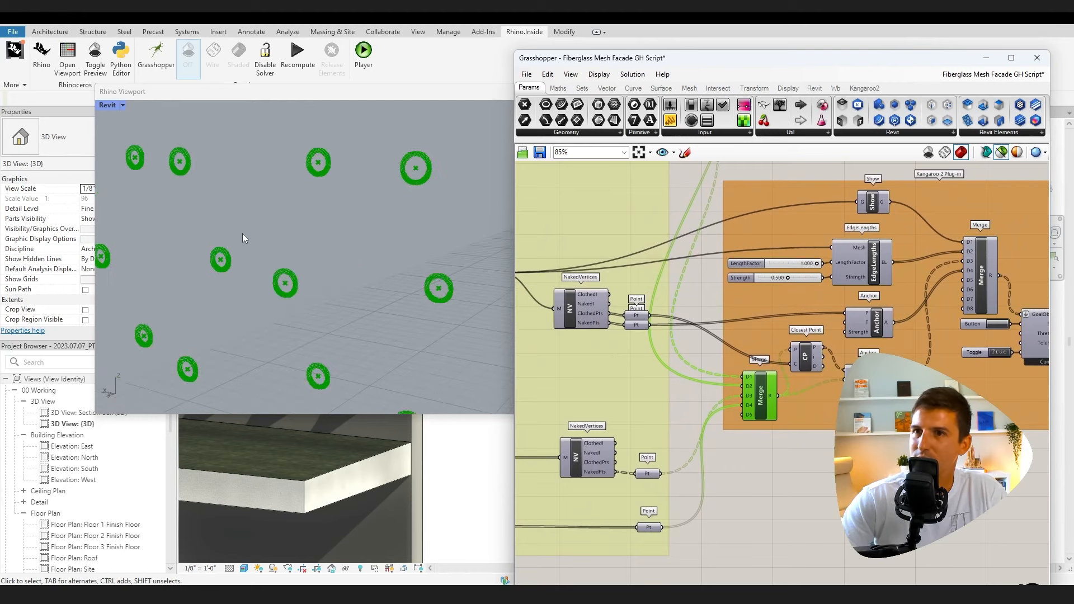
scroll(340, 324, down, 7)
scroll(340, 314, up, 6)
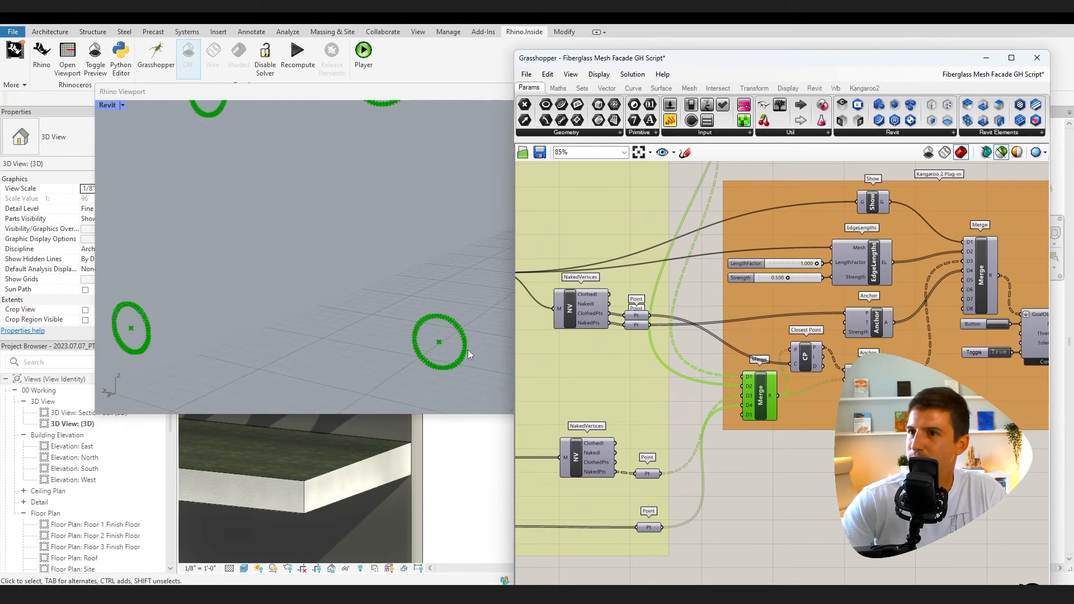
Preview the naked vertices of Mesh Circle B (Tensile Force) and select their Point container
right_drag(586, 451, 626, 352)
click(627, 357)
scroll(291, 317, down, 7)
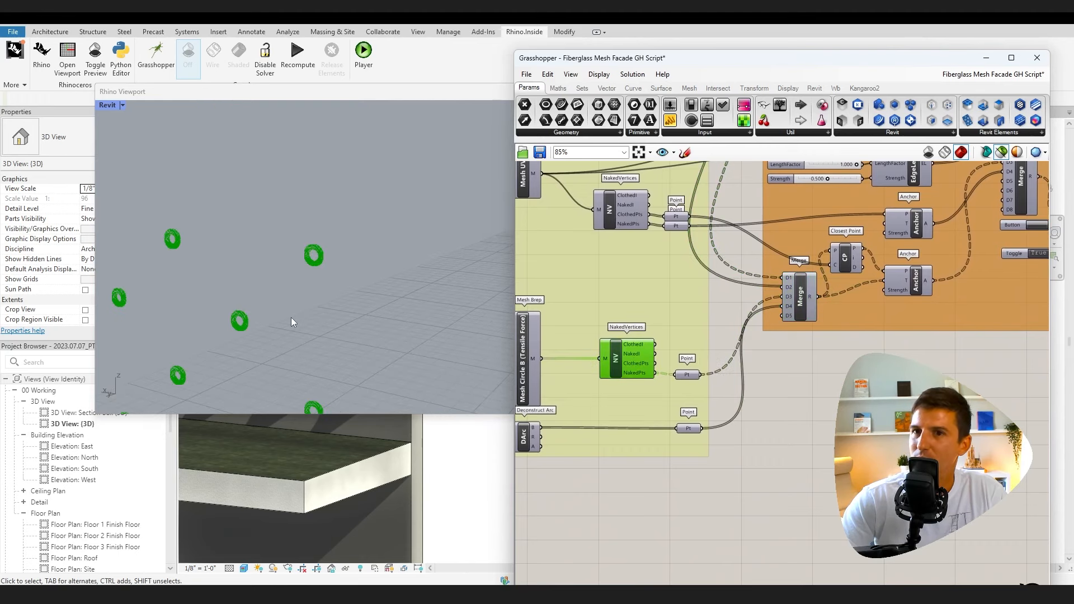
shift+right_drag(342, 335, 365, 297)
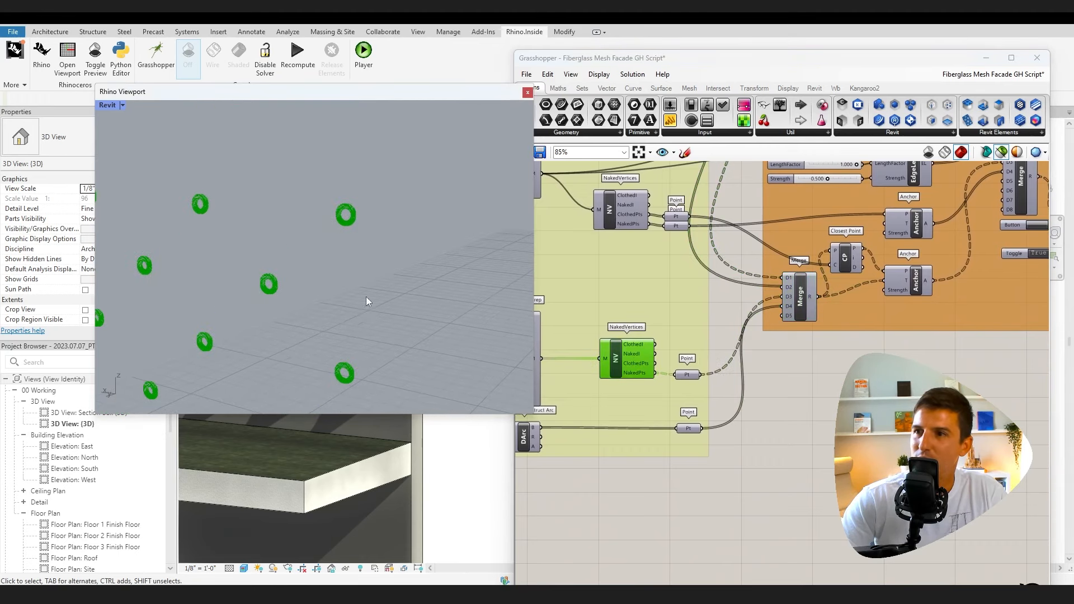
click(688, 374)
Preview the merged circle points again and follow the Merge output towards the Closest Point and second Anchor
right_drag(801, 302, 756, 369)
click(756, 370)
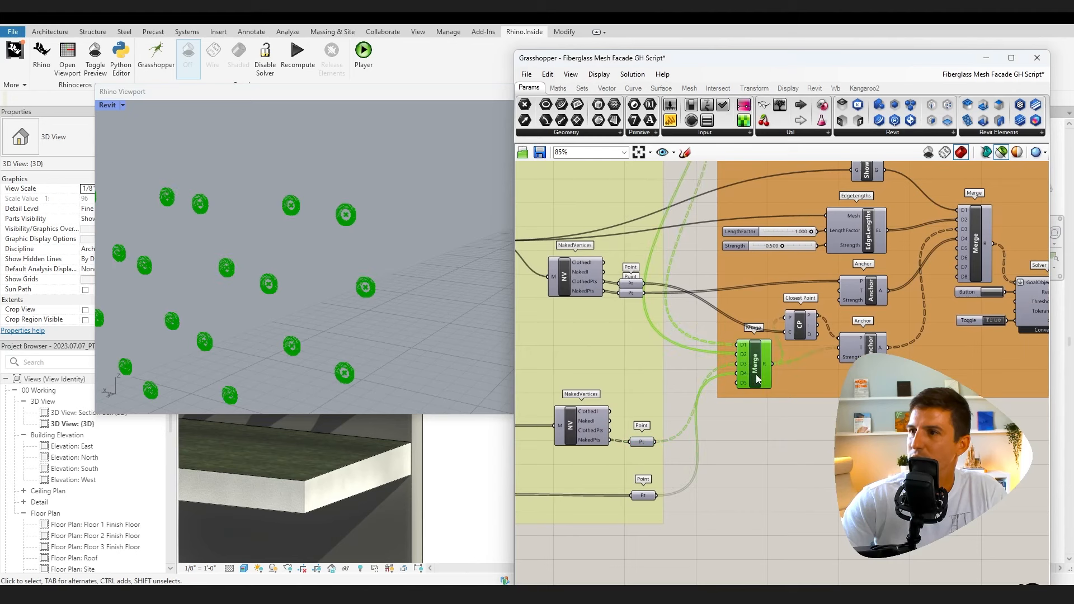
scroll(757, 512, down, 5)
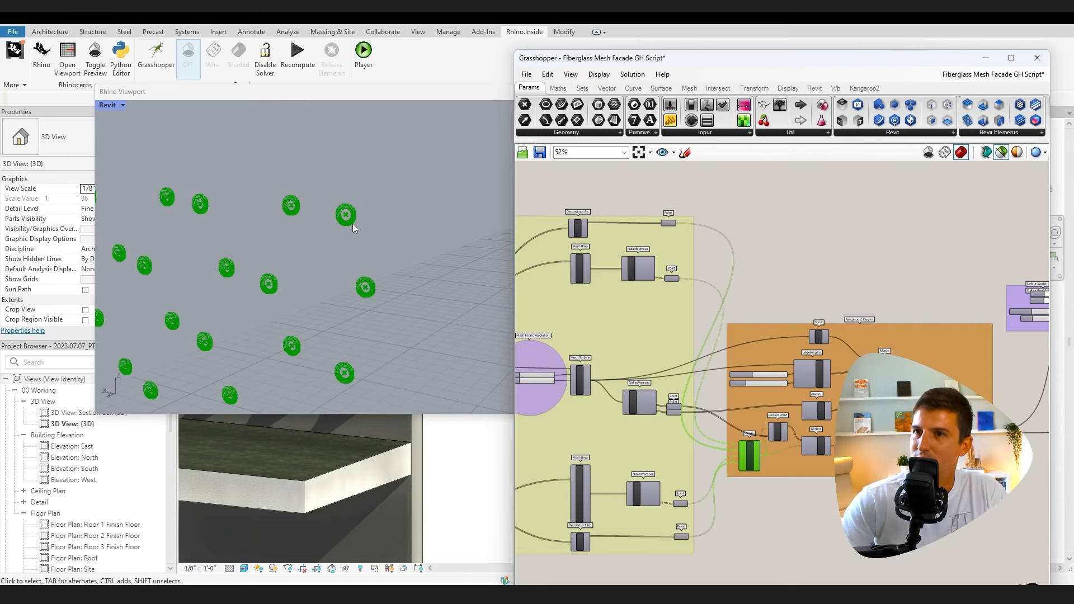
scroll(353, 223, up, 5)
scroll(358, 227, down, 5)
scroll(704, 442, up, 4)
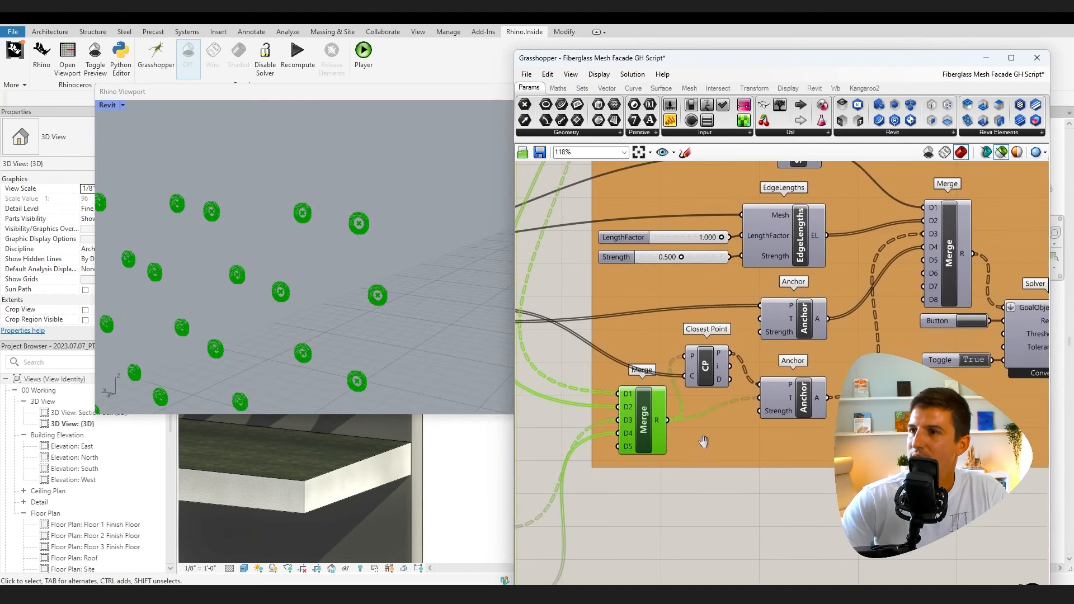
Inspect the second Anchor and preview the mesh points produced by the Closest Point component
click(783, 399)
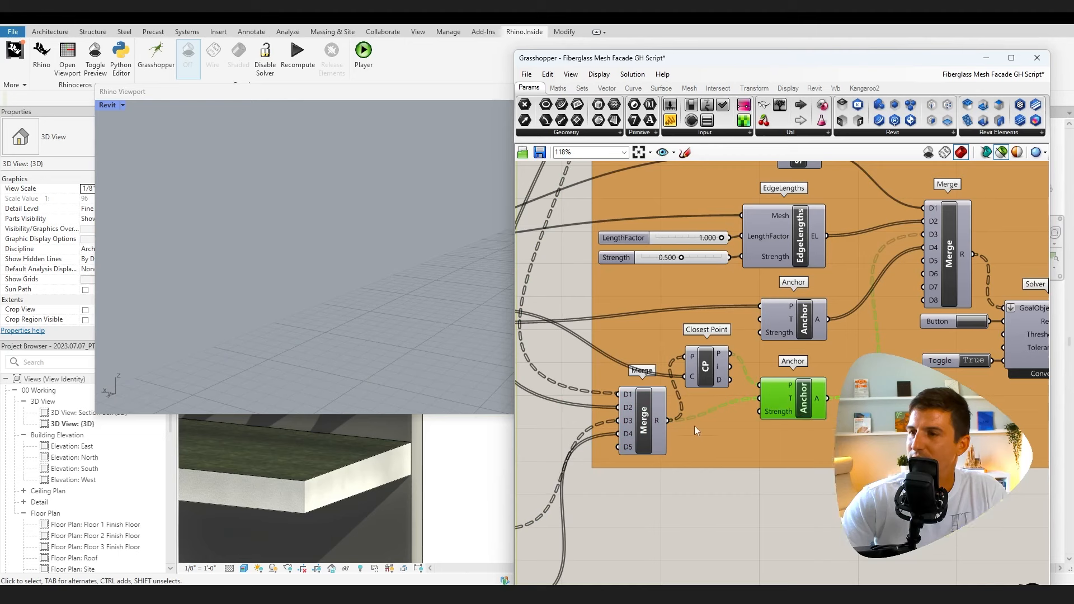
click(708, 367)
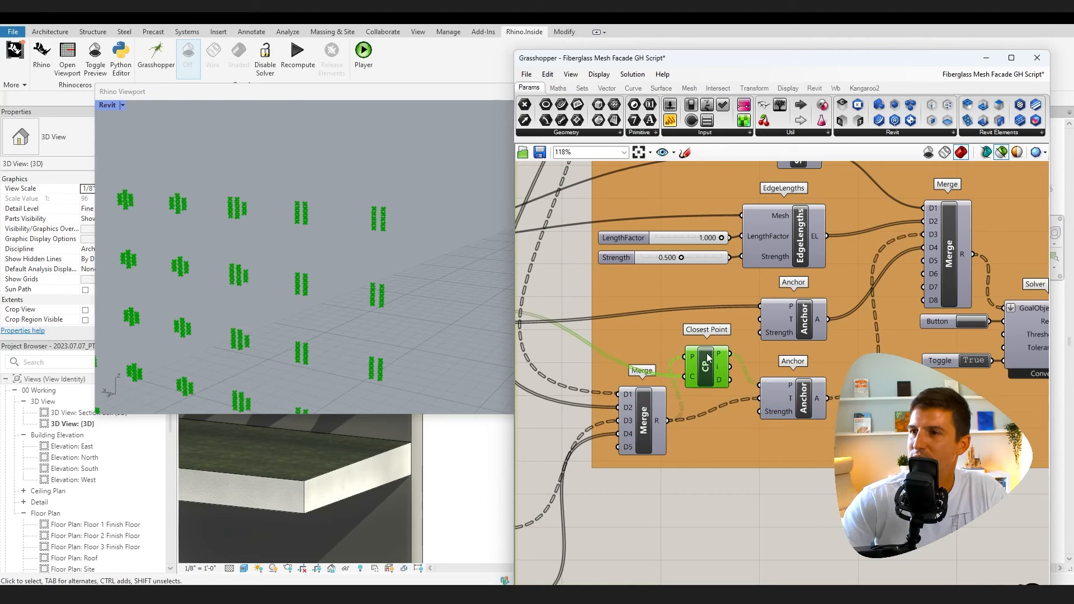
right_drag(694, 508, 719, 484)
click(587, 311)
click(632, 317)
click(917, 510)
click(676, 355)
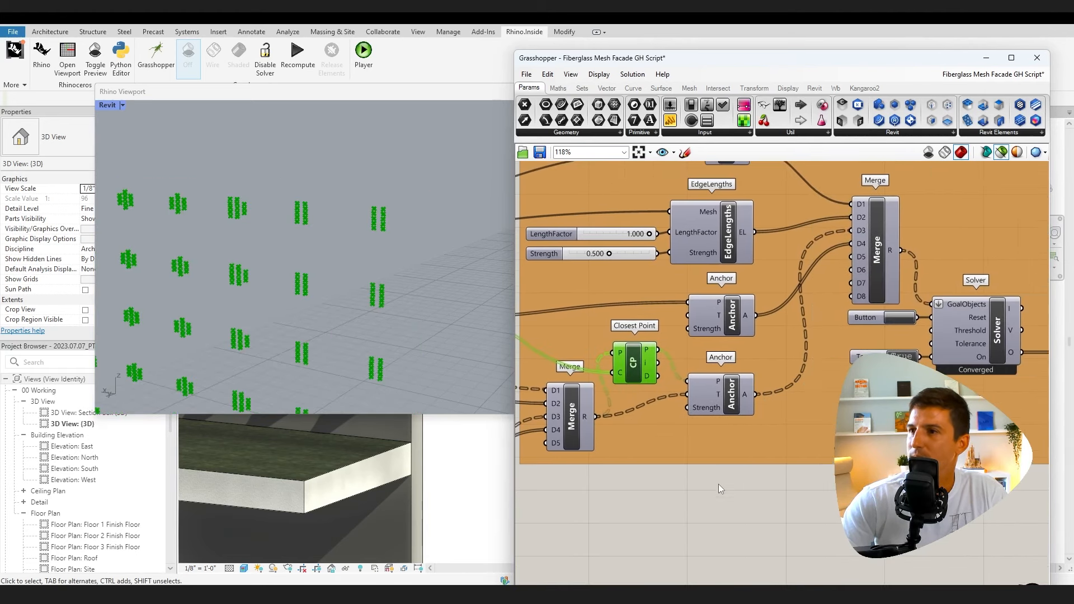
Compare the merged circle points with the Closest Point results and inspect the second Anchor that receives both
click(722, 395)
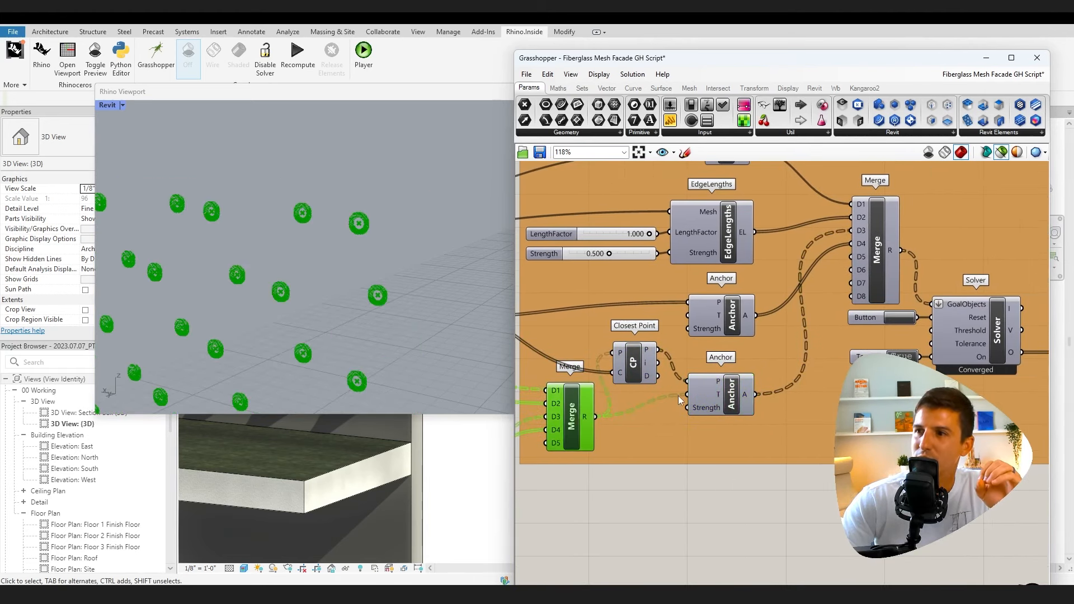
click(649, 364)
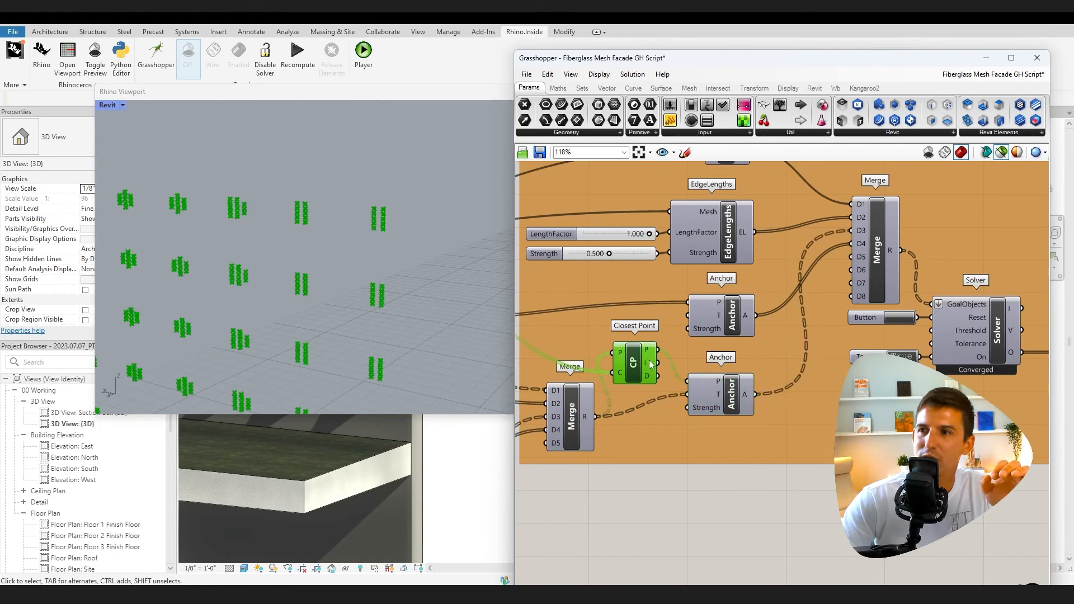
click(712, 385)
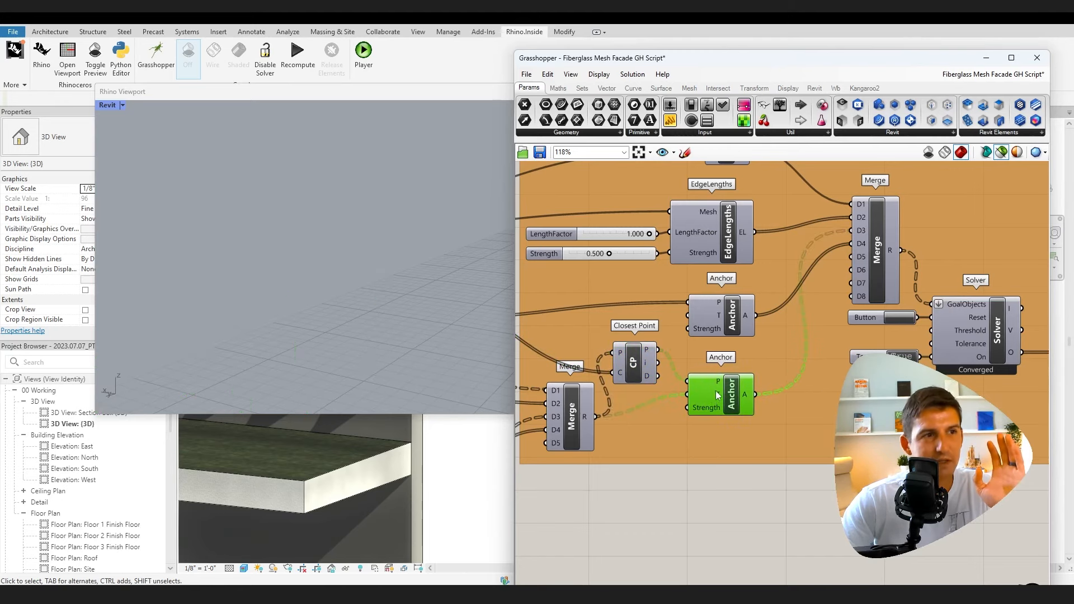
mouse_move(722, 393)
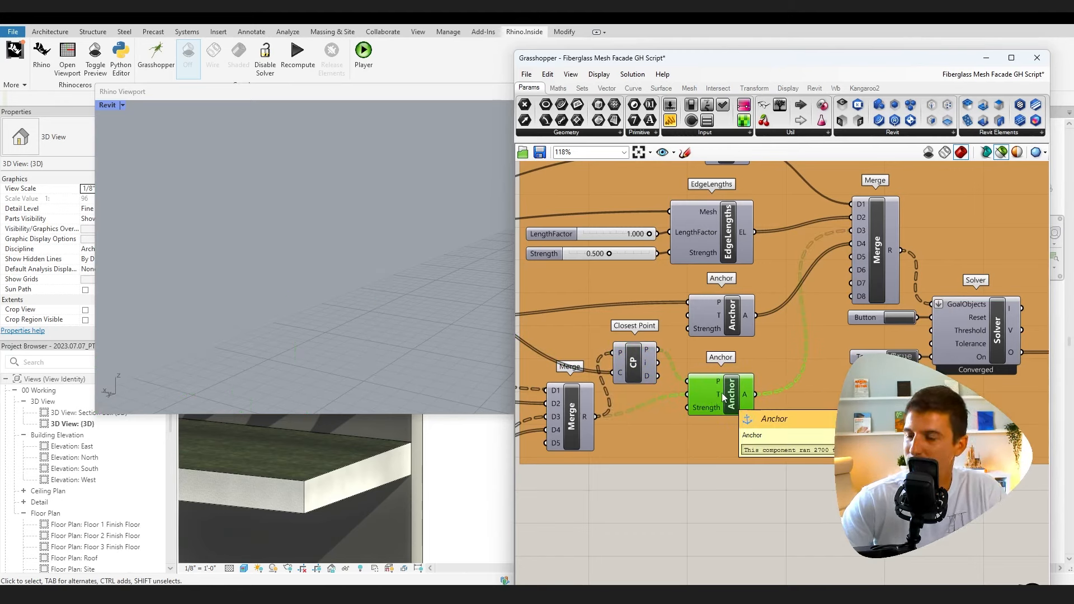
Preview the Mesh Surface and examine its Mesh Fabric Resolution inputs
click(669, 498)
scroll(670, 493, down, 3)
right_drag(671, 494, 758, 489)
right_drag(585, 377, 794, 422)
click(690, 373)
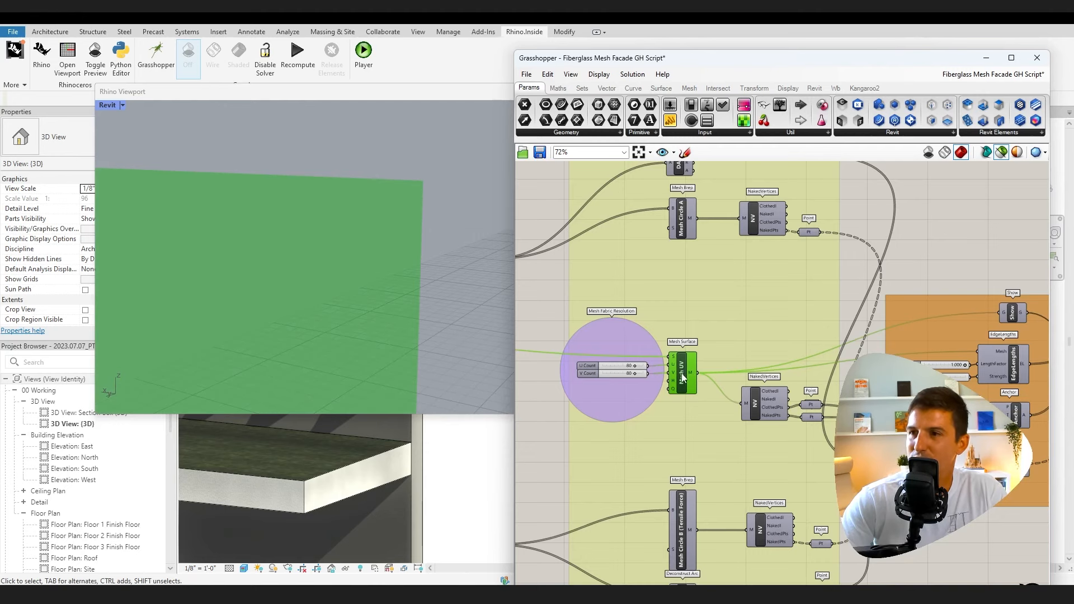
right_drag(713, 437, 668, 397)
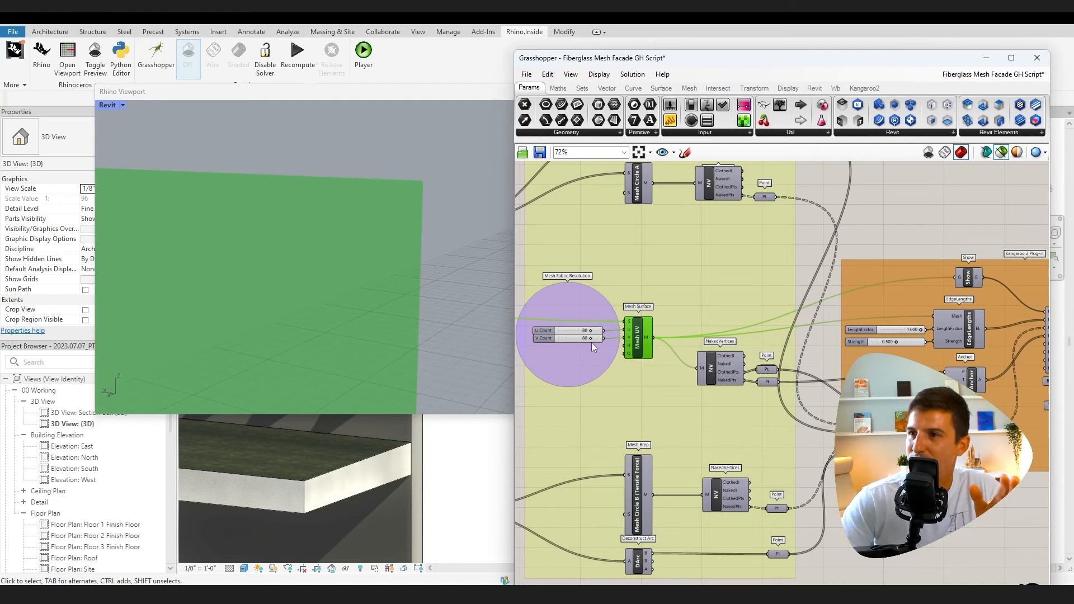
right_drag(716, 388, 636, 359)
Preview the Mesh Surface's naked and clothed points in turn, and trace the clothed points into the Closest Point cloud input
scroll(610, 338, up, 4)
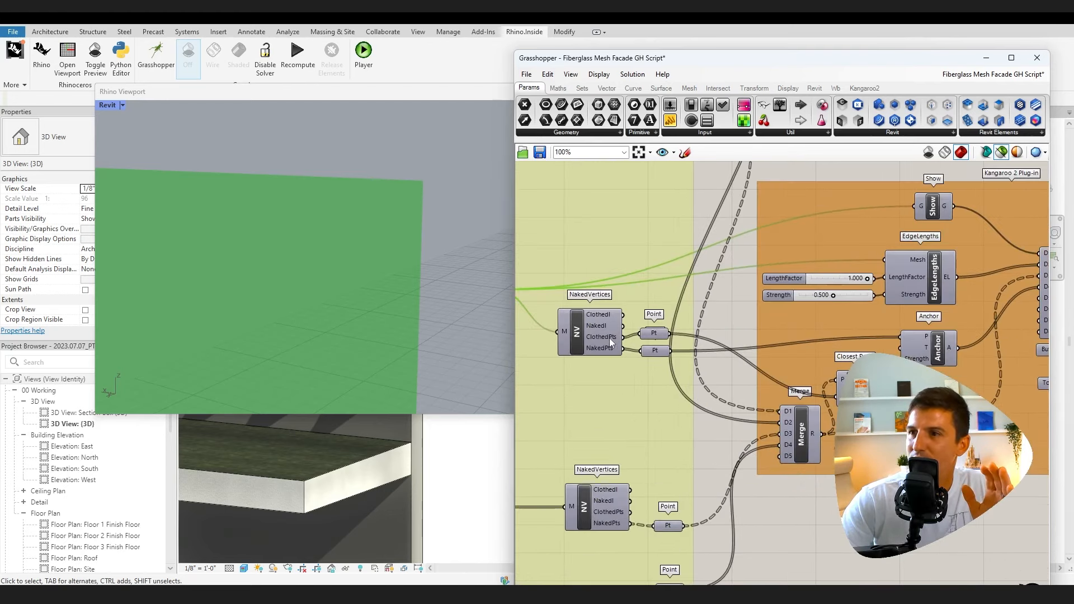
click(696, 364)
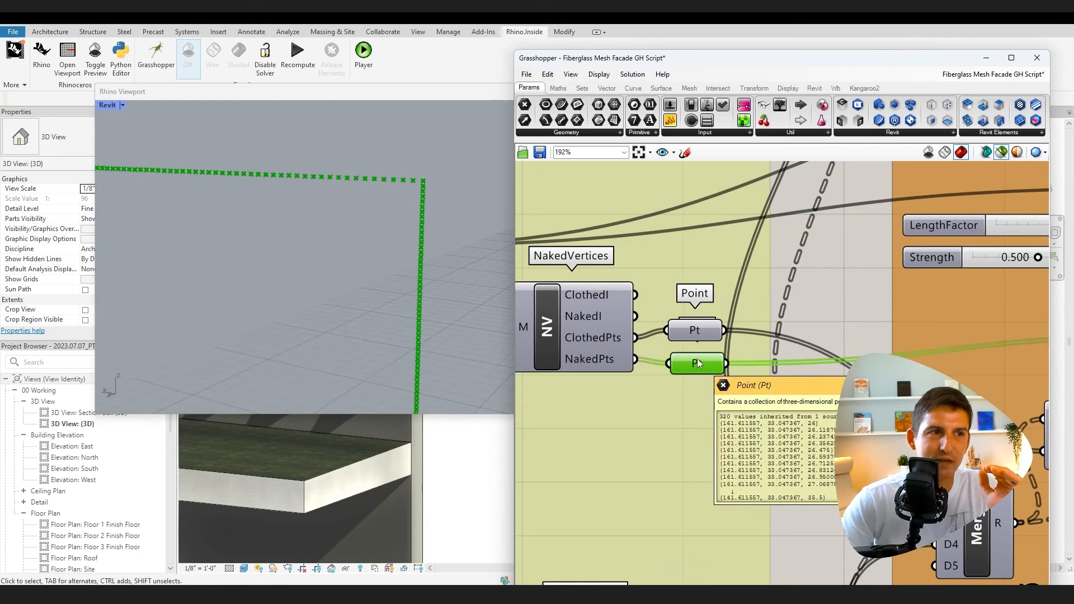
click(695, 329)
scroll(695, 328, down, 2)
right_drag(859, 494, 671, 444)
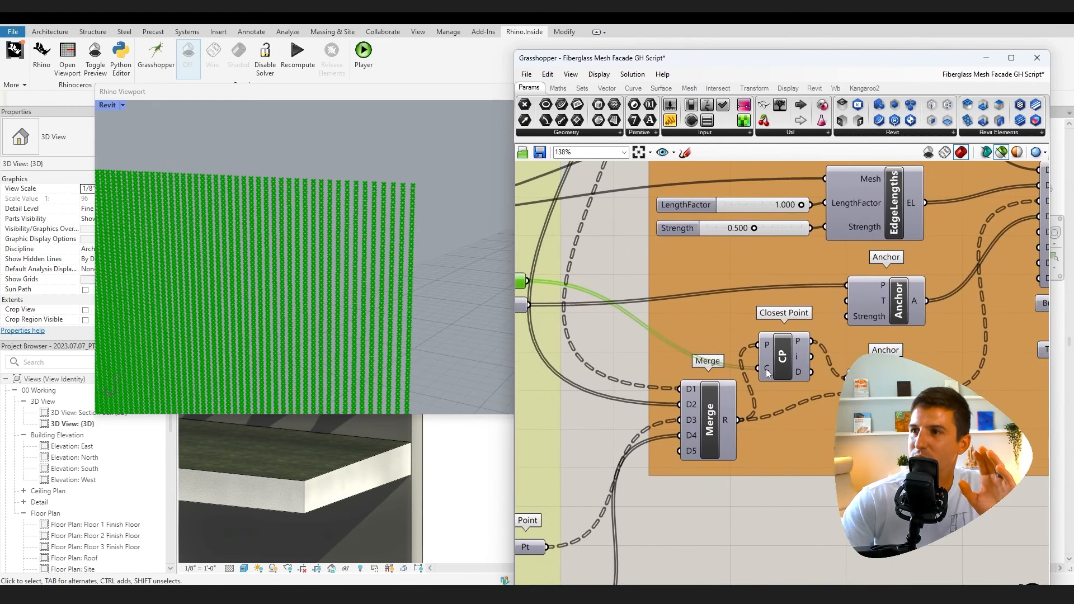
Preview the merged circle points and trace how they and the Closest Point results feed the second Anchor's target and point inputs
mouse_move(767, 374)
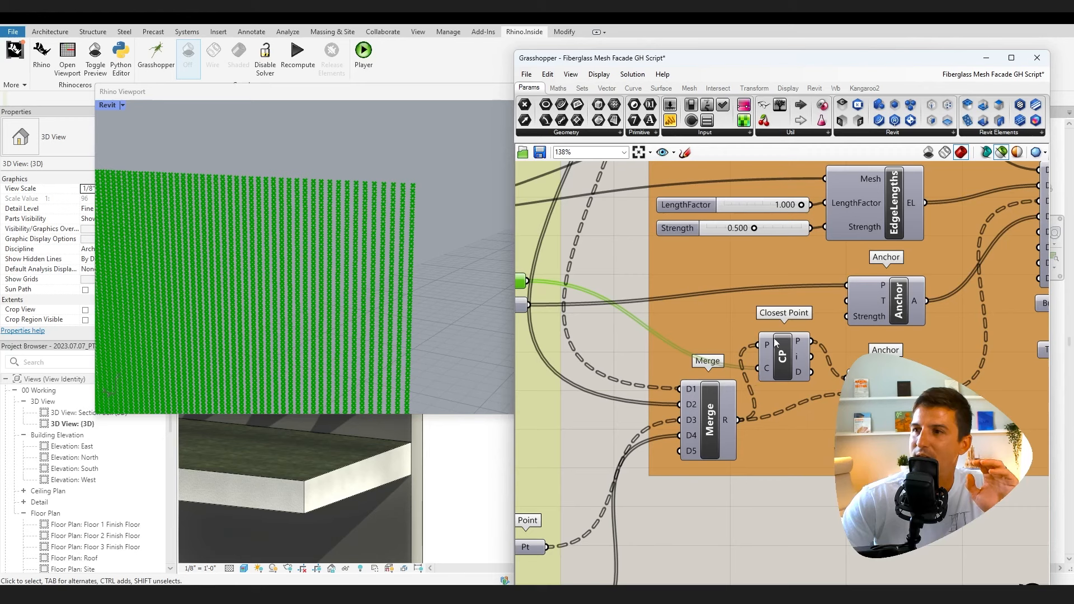
mouse_move(769, 349)
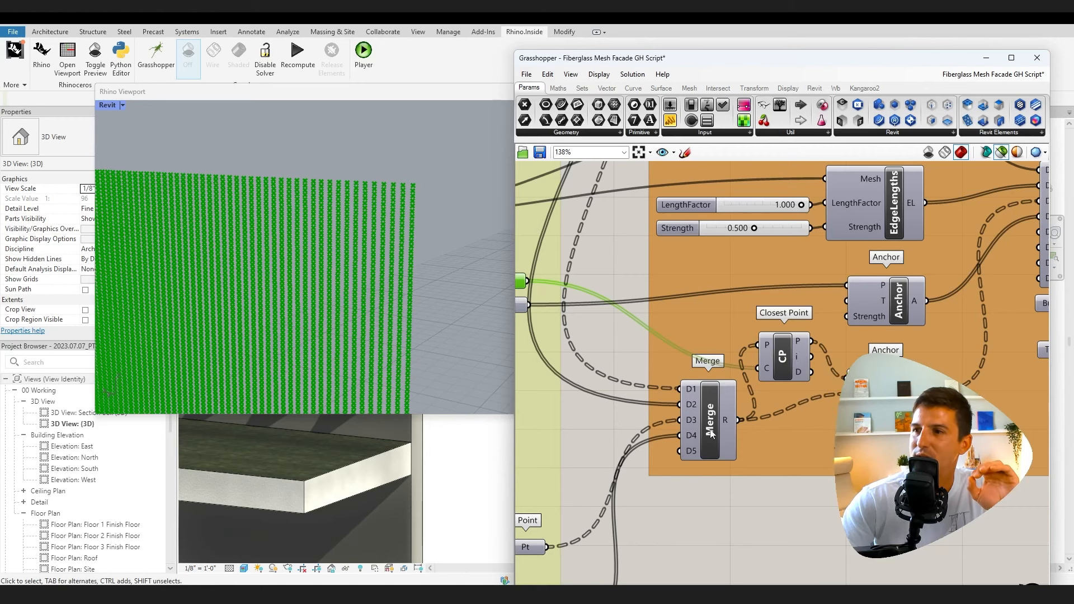
click(694, 424)
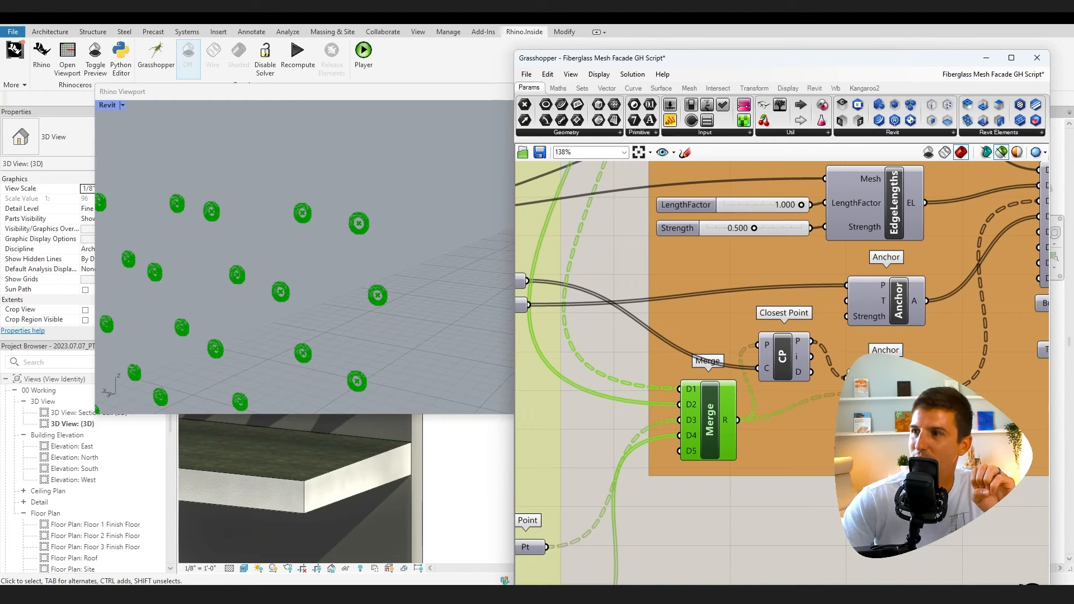
click(873, 391)
click(915, 507)
right_drag(915, 507, 746, 498)
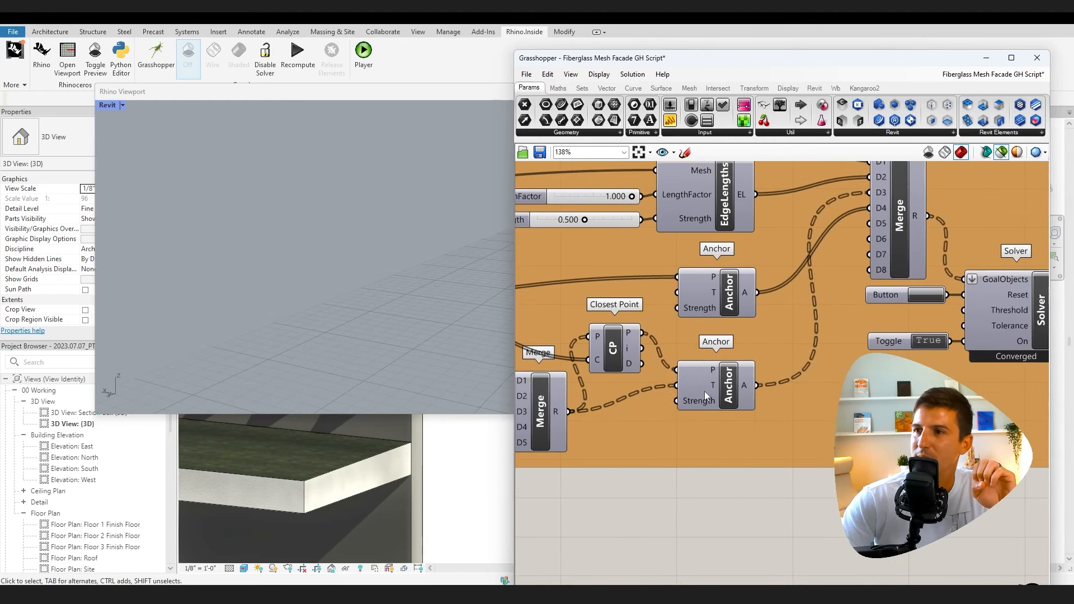
mouse_move(714, 372)
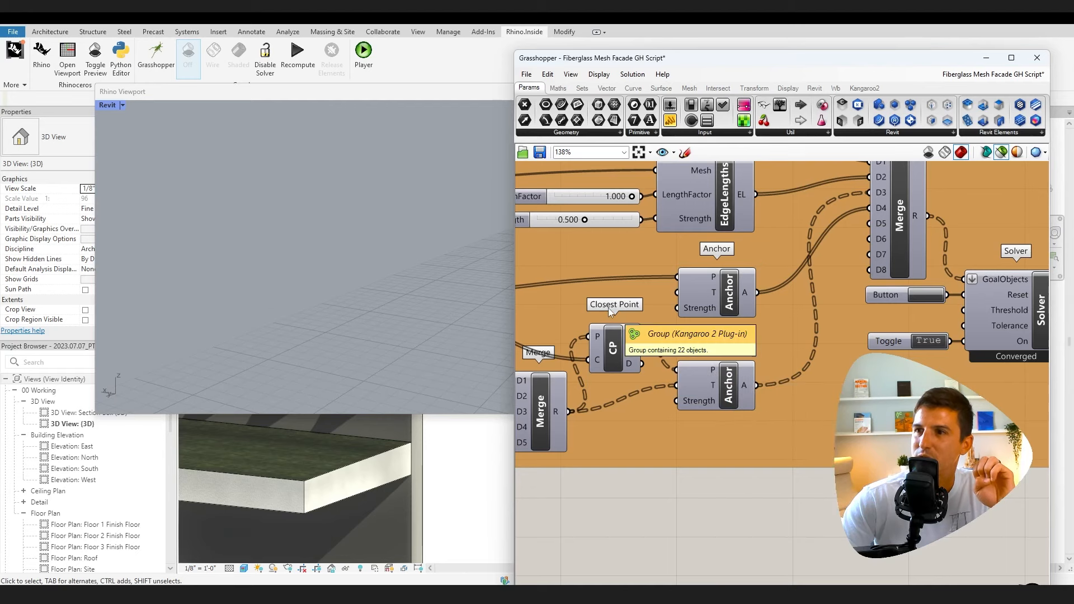
mouse_move(596, 359)
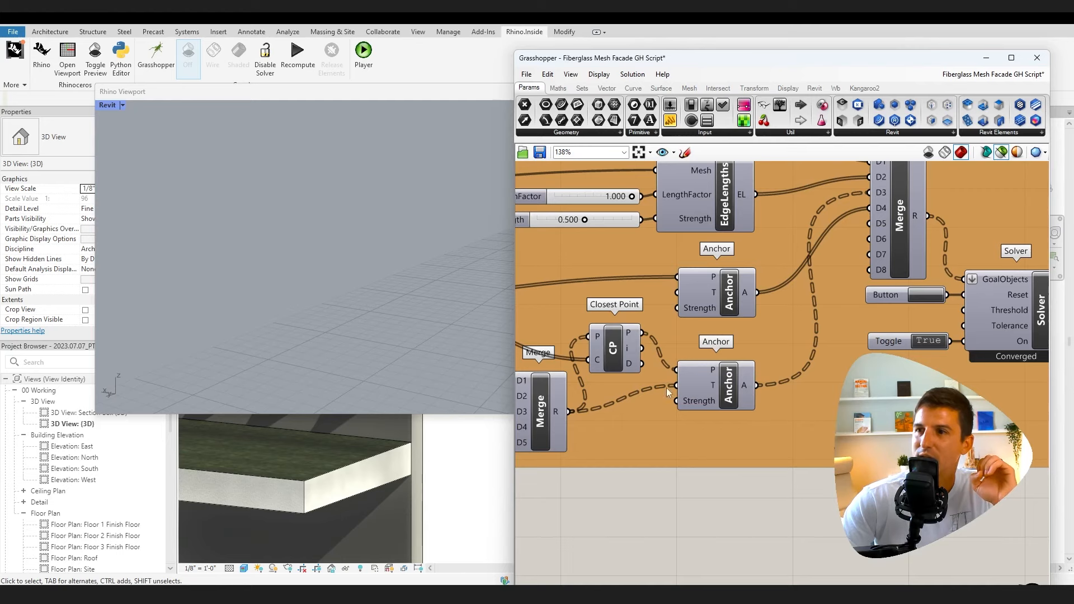
mouse_move(559, 412)
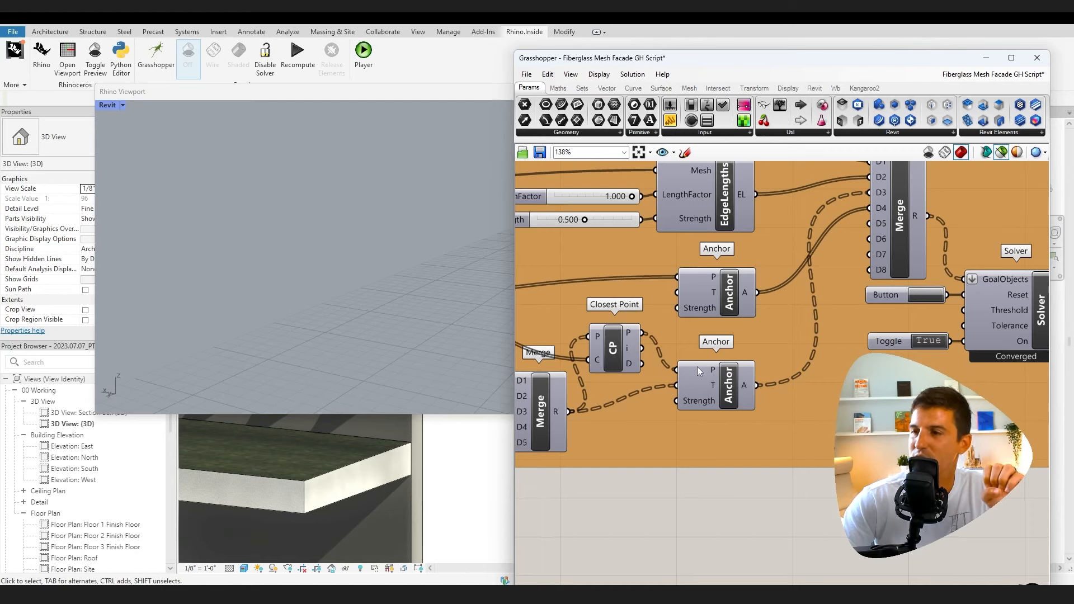
Inspect the EdgeLengths component, trace its mesh input back to the Mesh Surface, and preview that mesh
right_drag(772, 474, 757, 531)
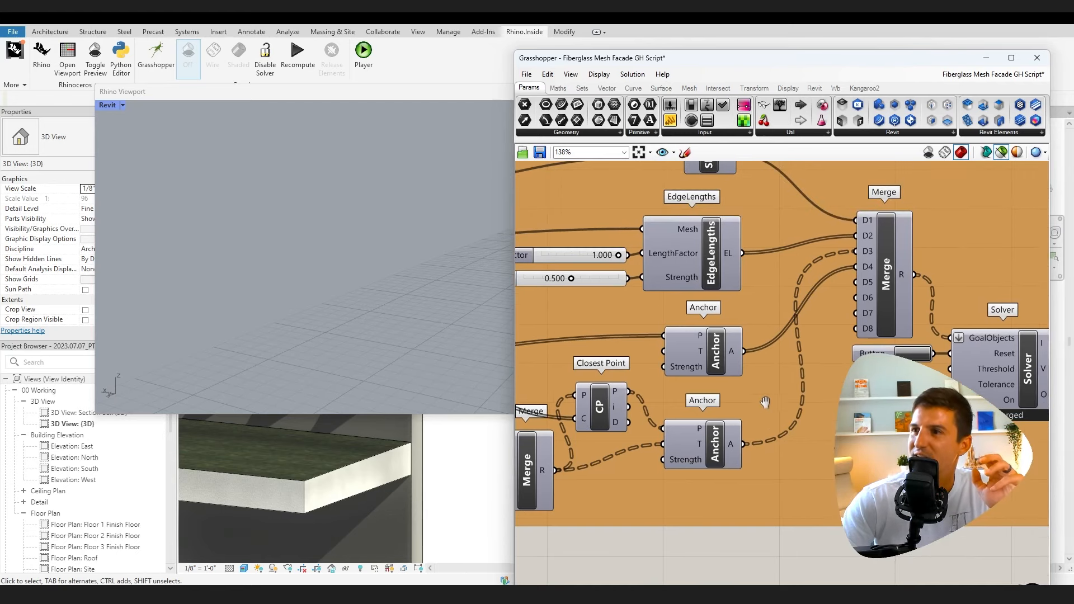
right_drag(766, 402, 791, 395)
click(690, 379)
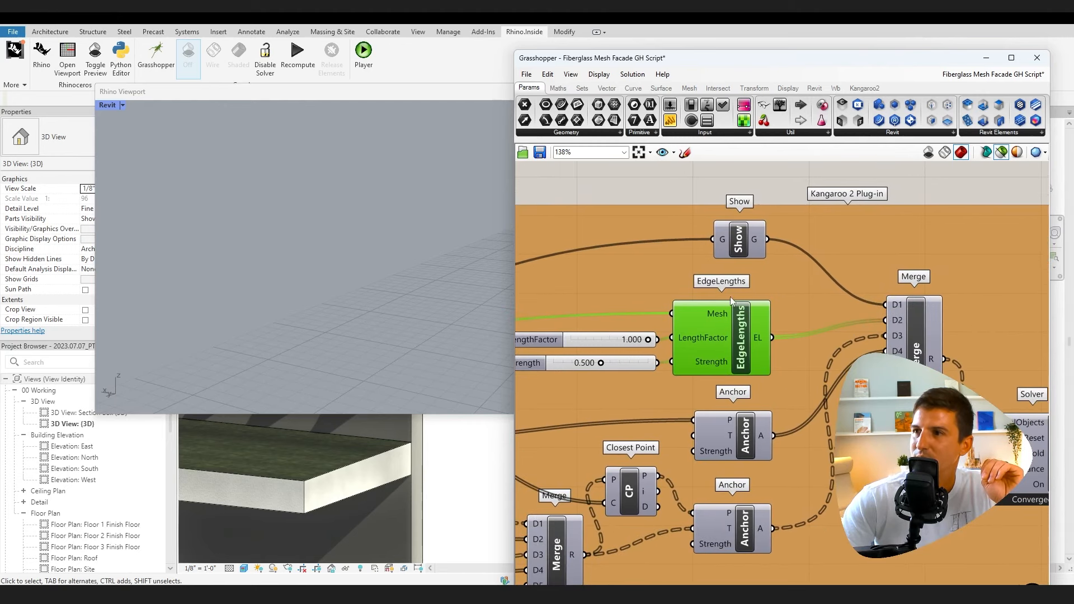
right_drag(714, 317, 790, 342)
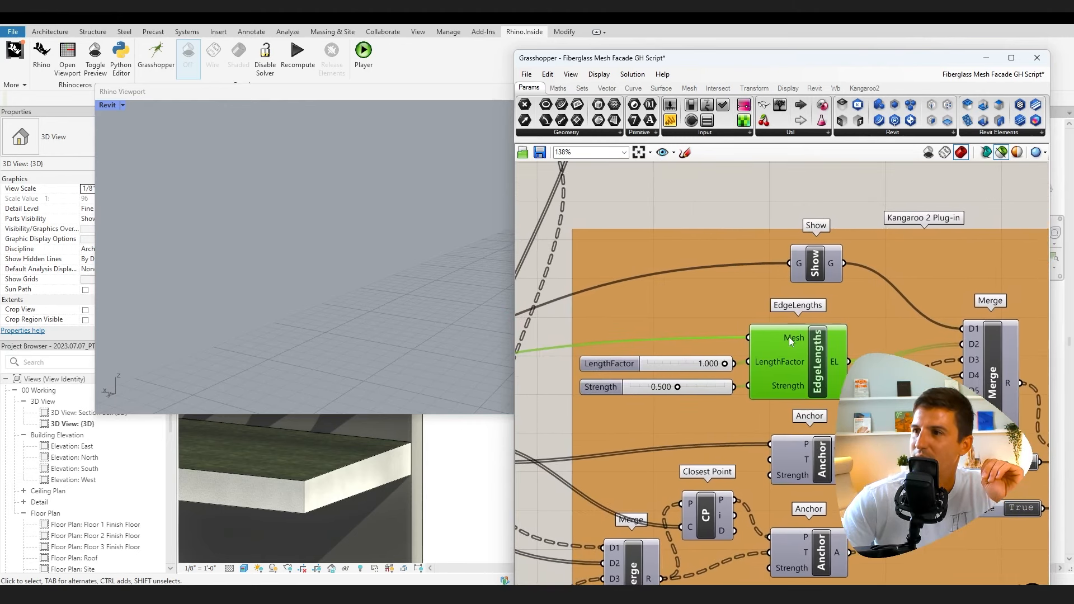
scroll(755, 392, down, 5)
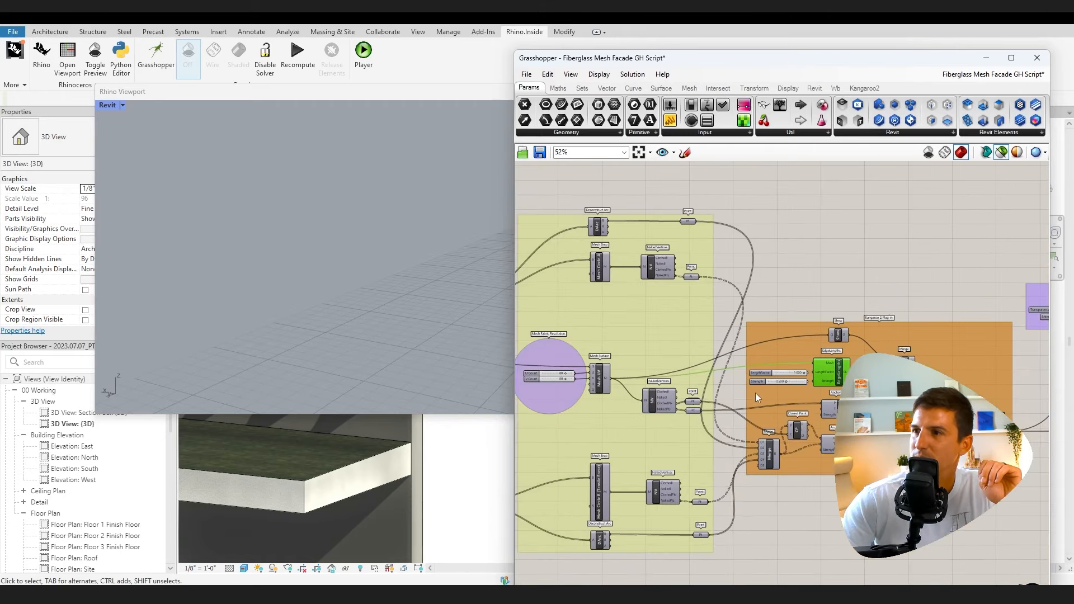
scroll(599, 361, up, 5)
click(625, 378)
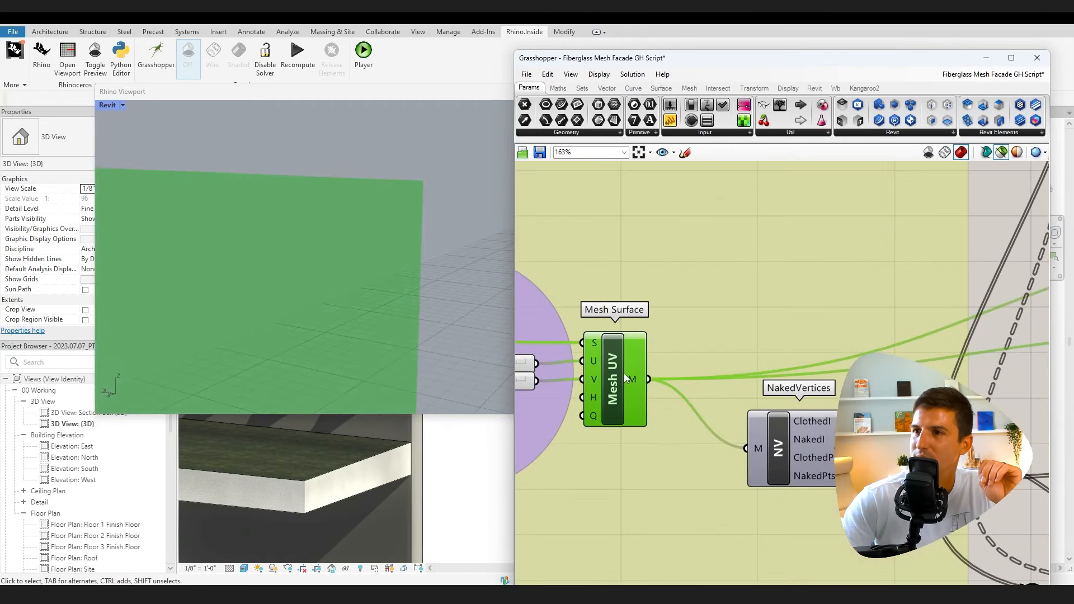
scroll(626, 378, down, 3)
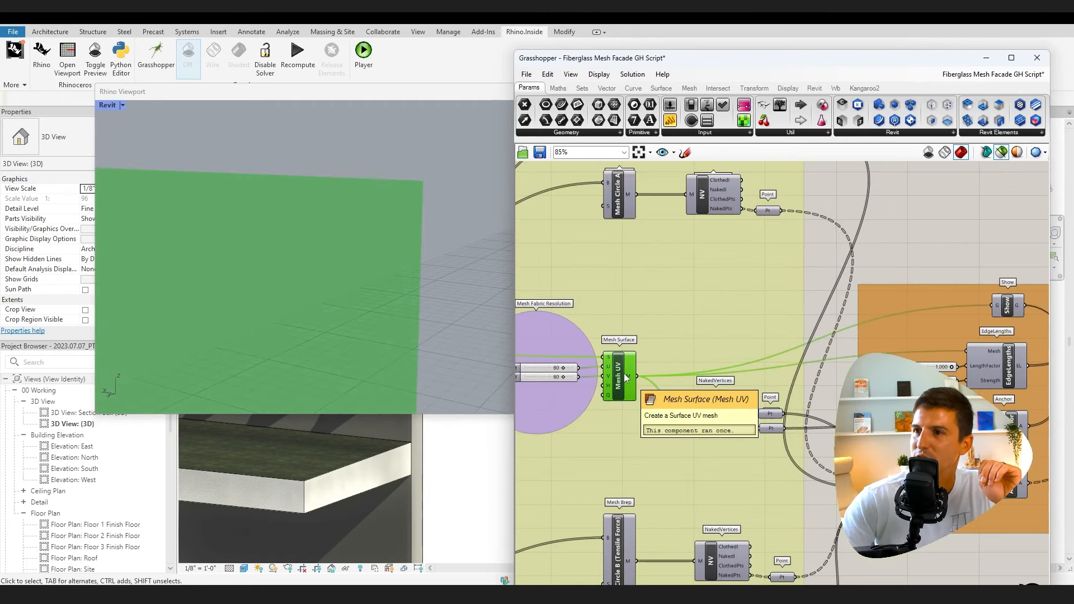
Examine the LengthFactor and Strength inputs of the EdgeLengths component
click(987, 367)
scroll(896, 369, up, 4)
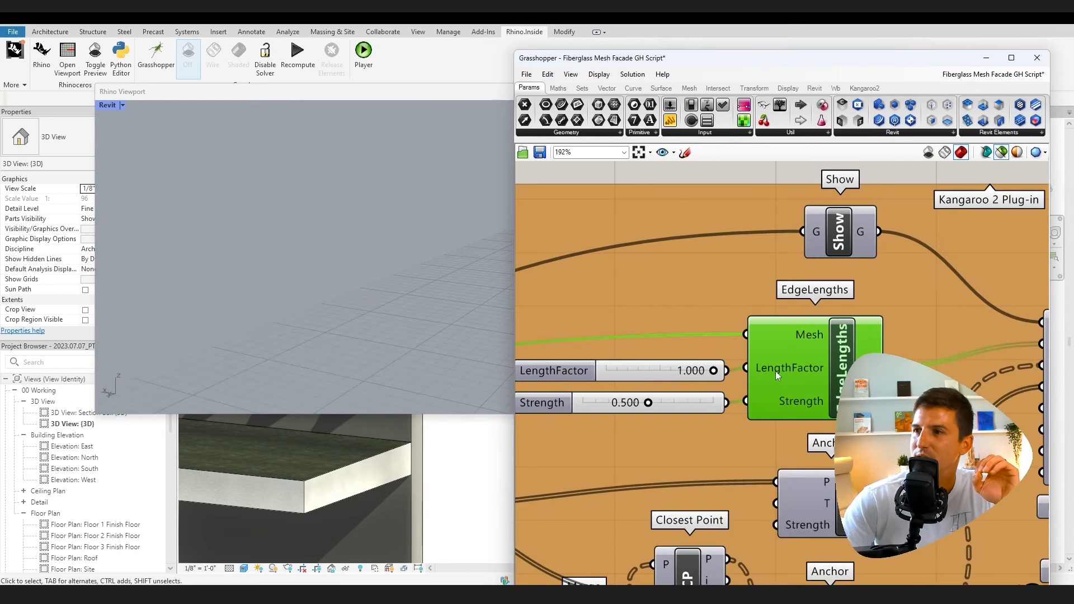
mouse_move(776, 371)
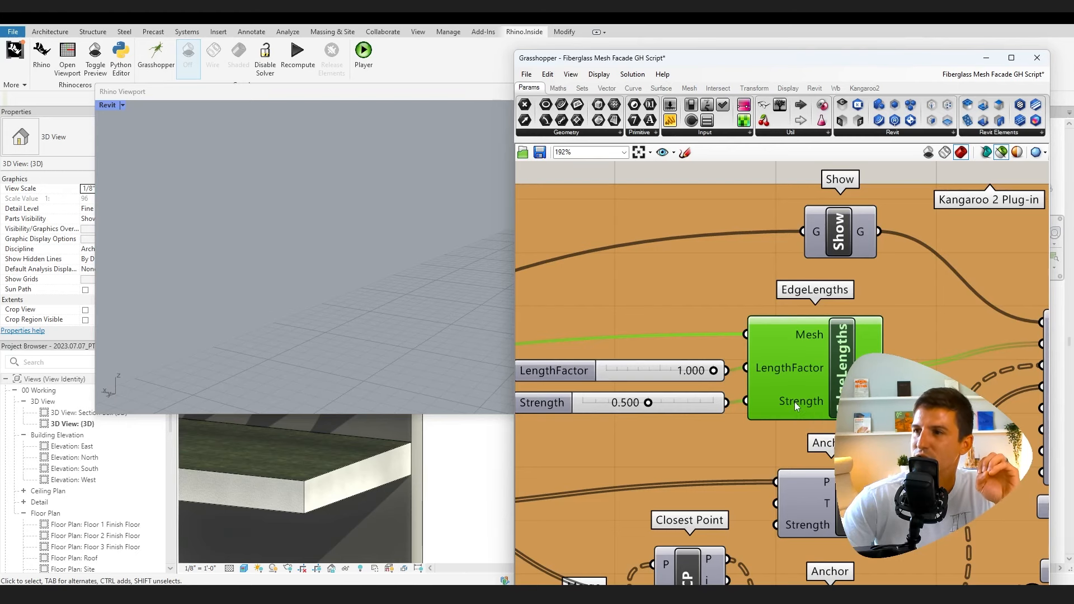
scroll(794, 402, down, 3)
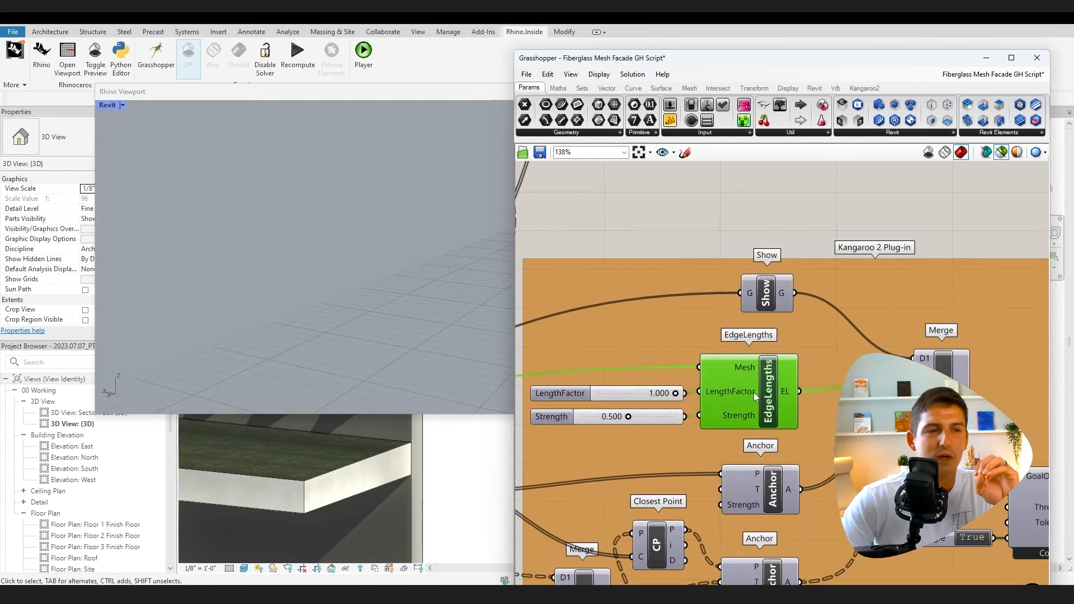
mouse_move(754, 391)
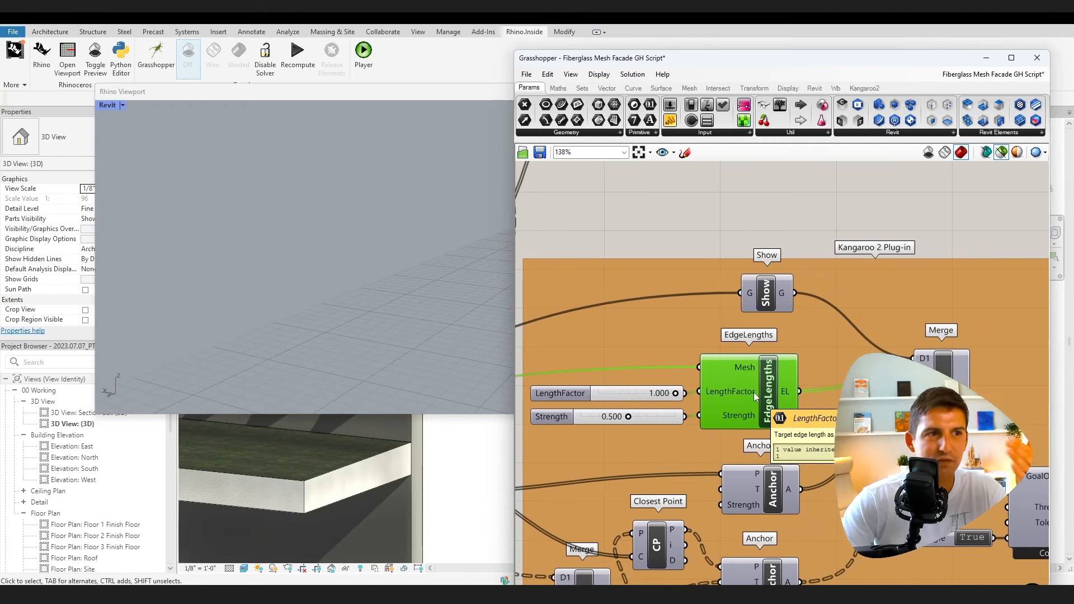
right_drag(793, 401, 747, 379)
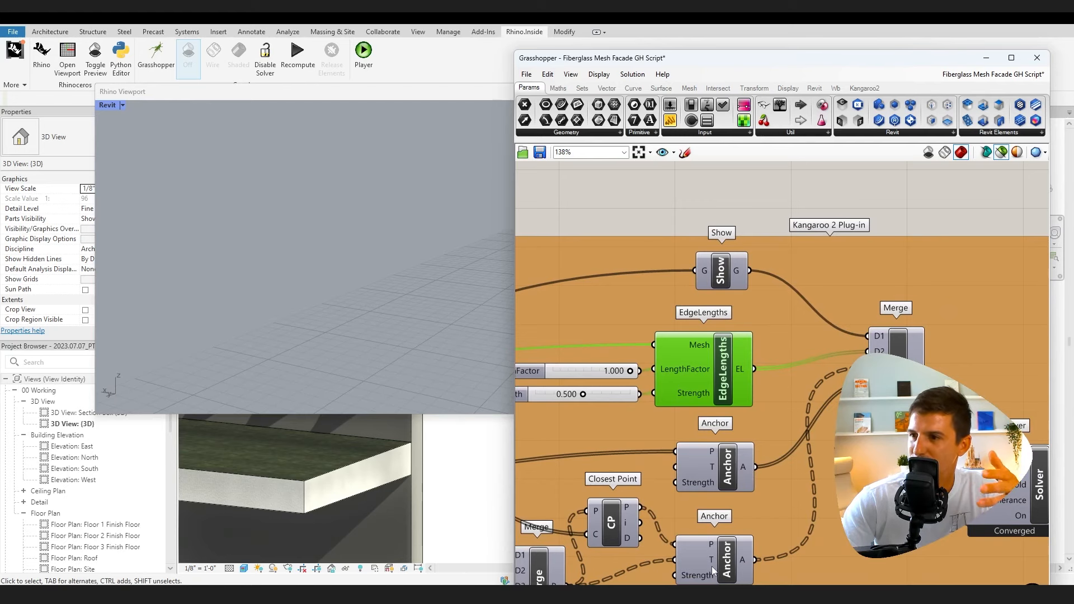
Trace the Show component's input to the Mesh Surface and preview the clothed and naked mesh points in turn
click(728, 259)
scroll(665, 287, down, 3)
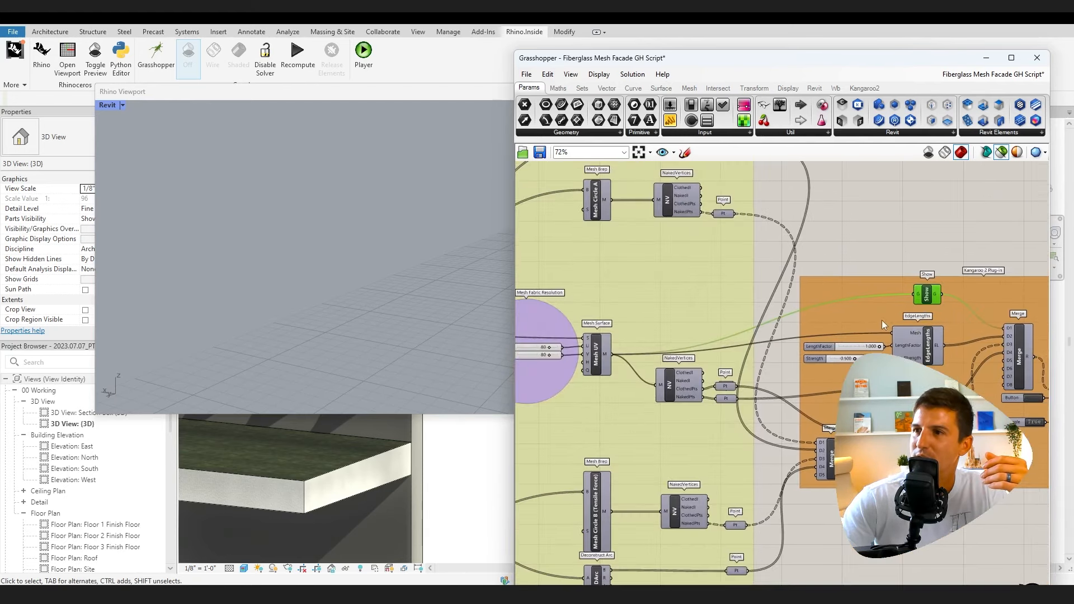
right_drag(882, 321, 799, 306)
right_drag(636, 332, 709, 326)
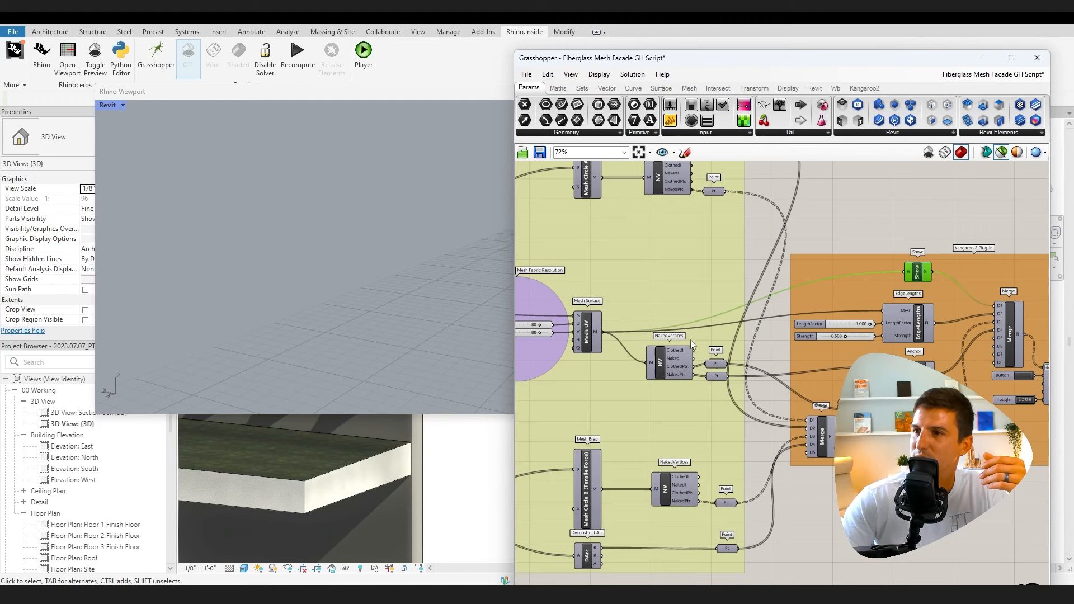
click(714, 364)
click(711, 377)
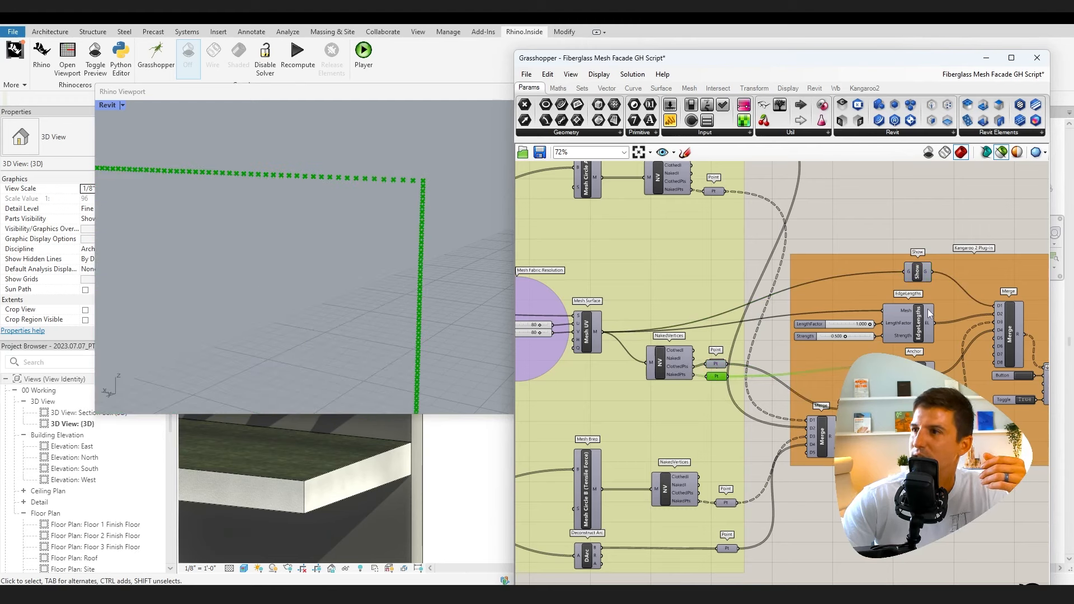
Highlight the wires of EdgeLengths, Mesh Surface and Show in turn to check their shared mesh input
click(898, 320)
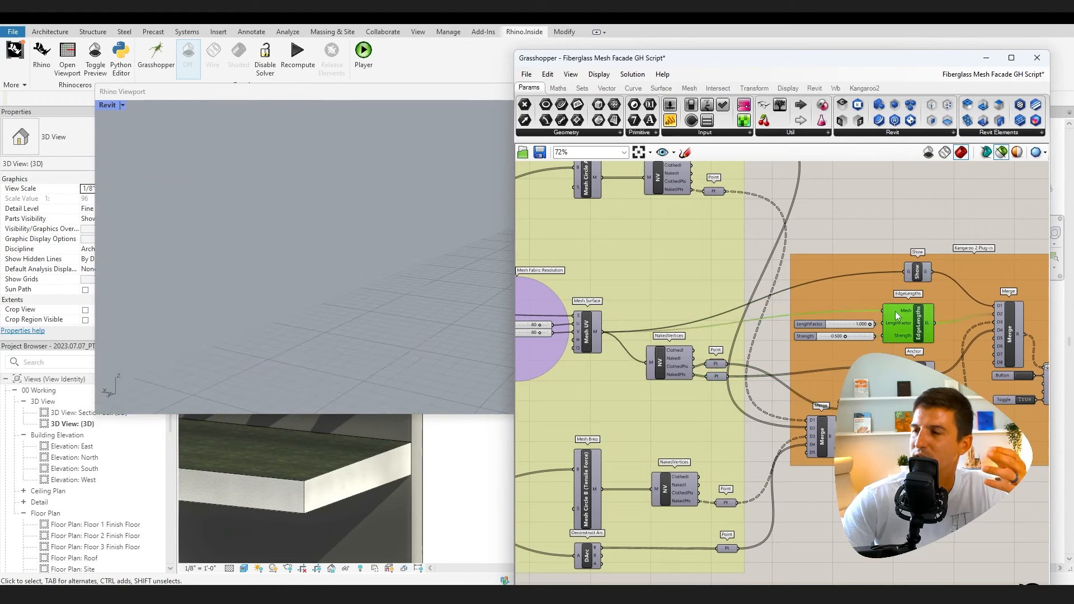
click(592, 332)
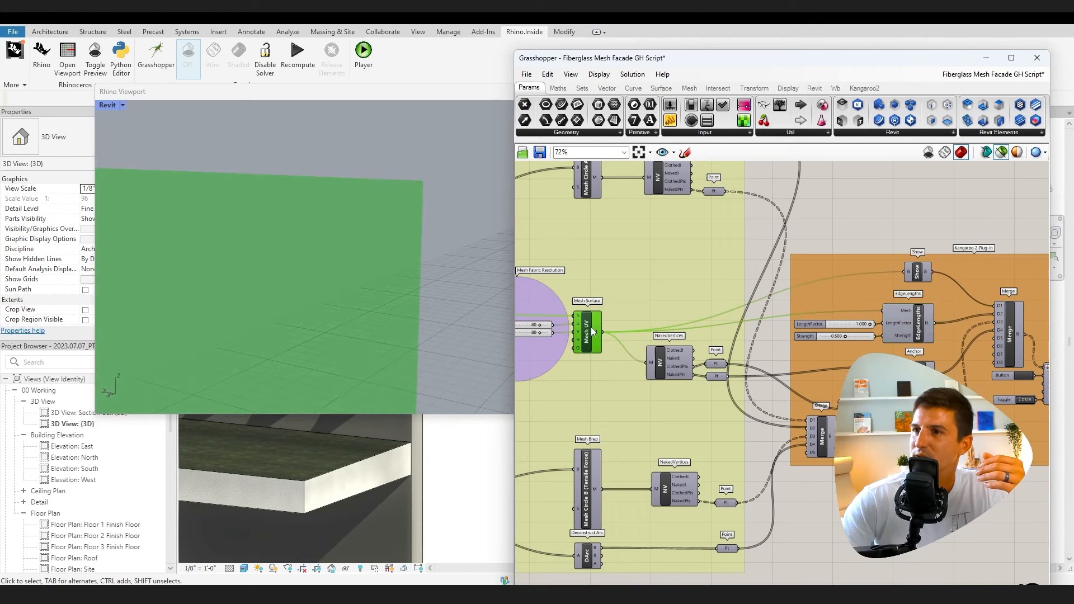
click(917, 270)
Preview the Solver's output and inspect the merged goals and the reset button connected to it
right_drag(918, 270, 666, 257)
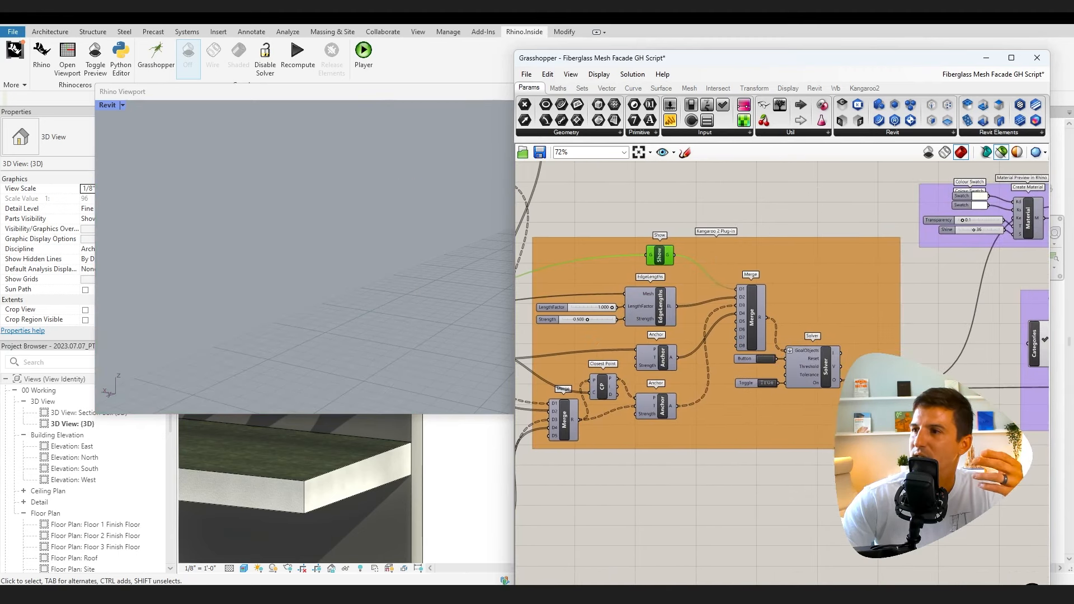
click(833, 380)
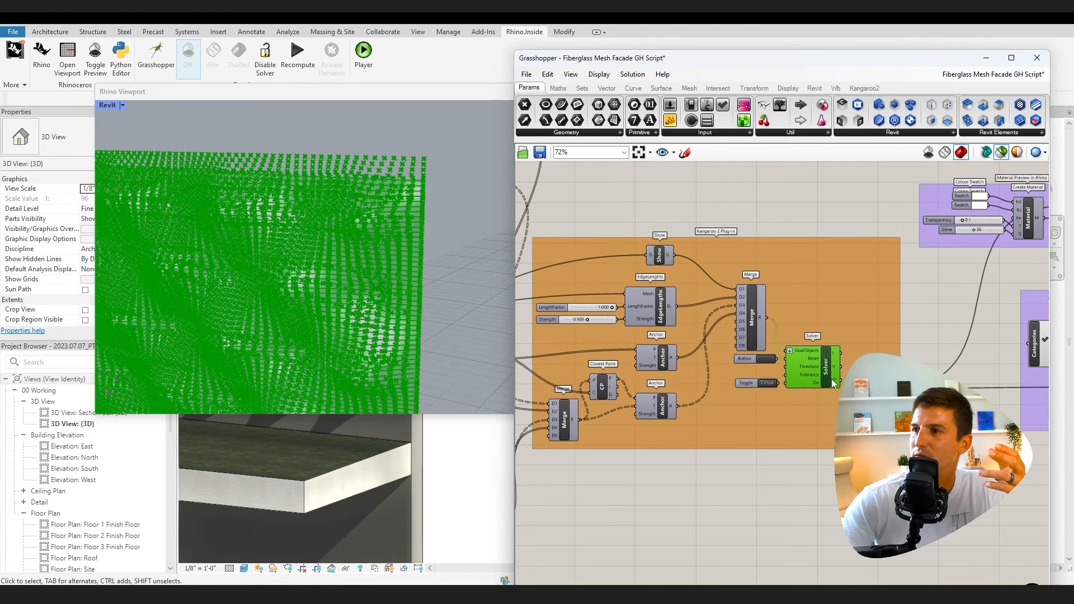
scroll(698, 338, up, 2)
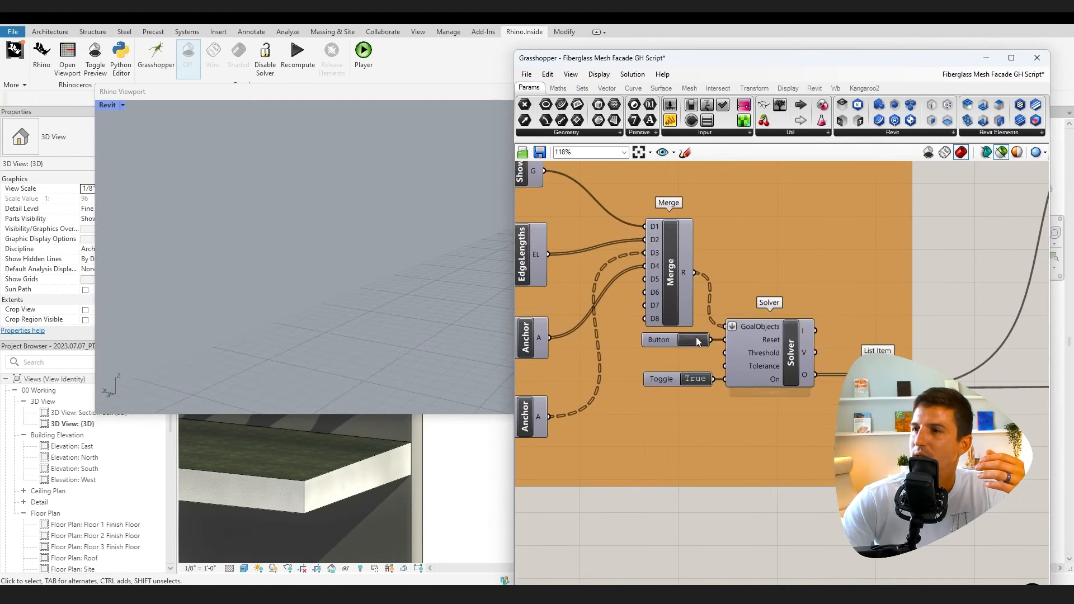
click(697, 340)
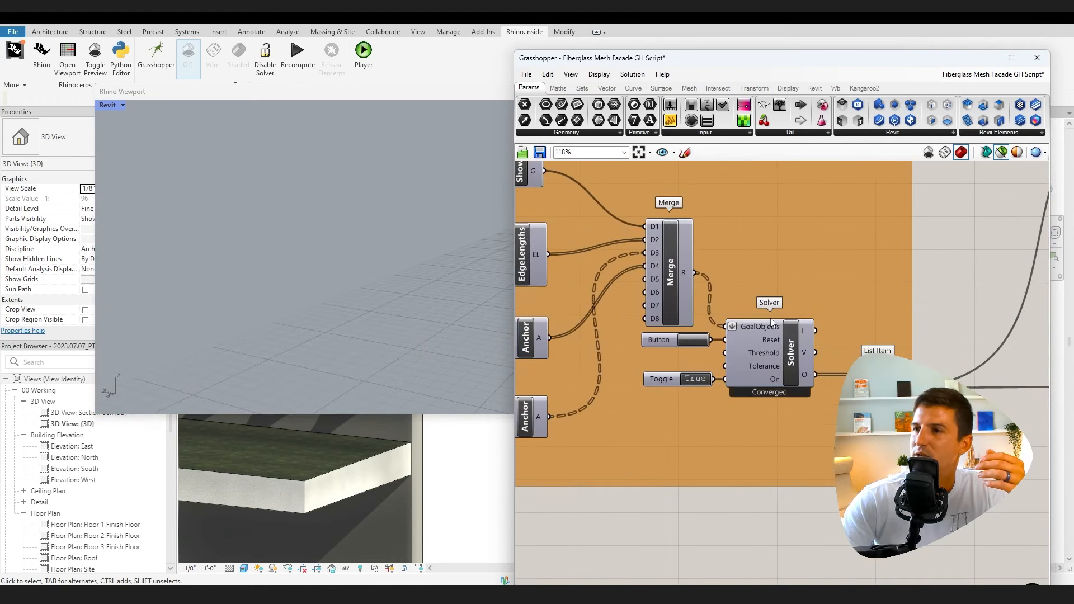
right_drag(806, 475, 794, 461)
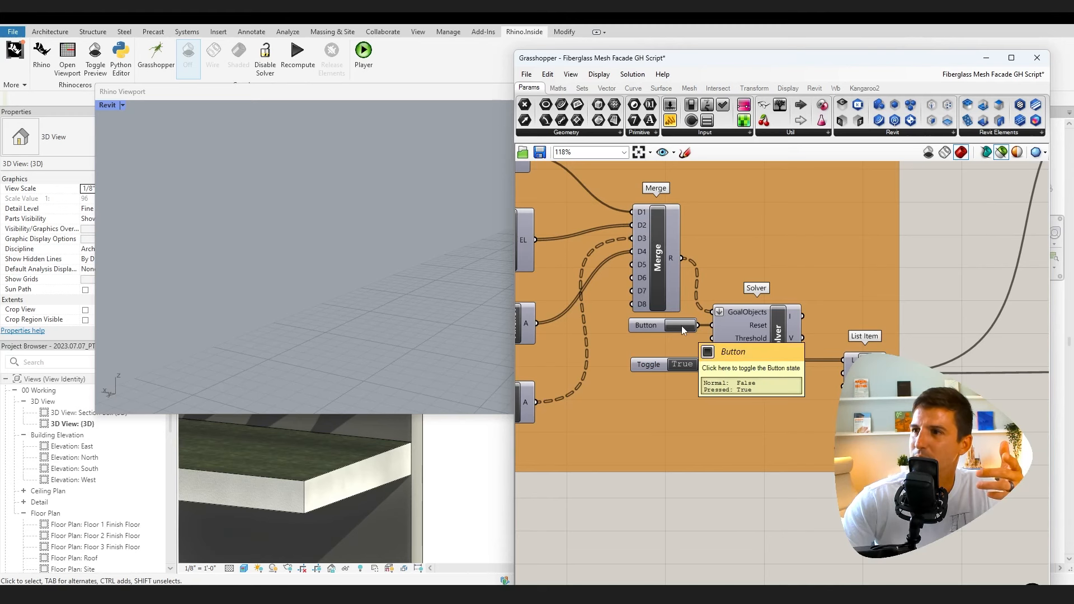
Reset the Solver's simulation with its output previewed, and pause it by setting its On toggle to False
click(756, 328)
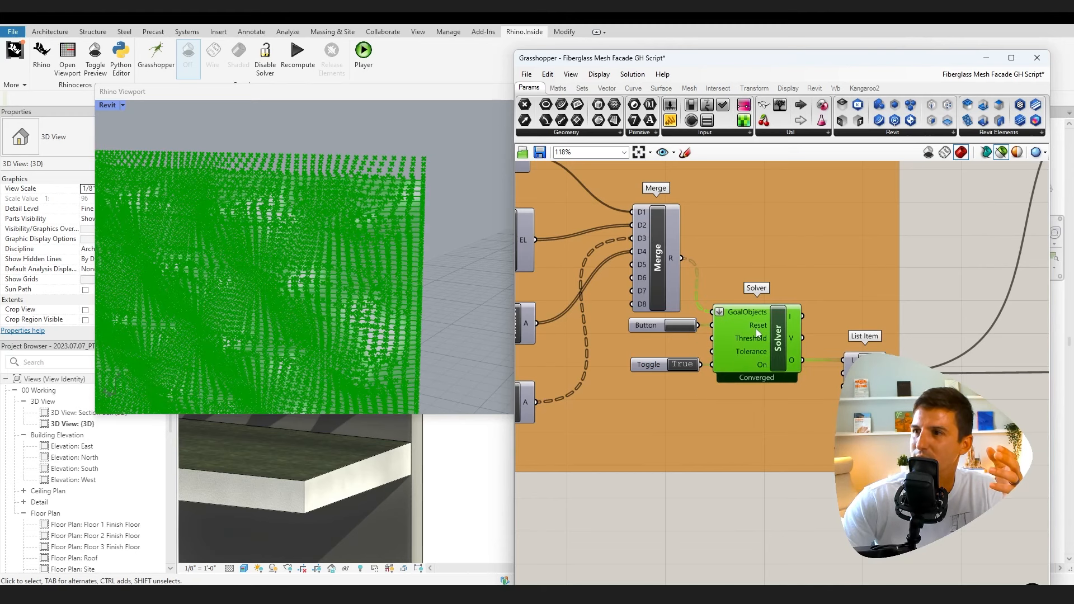
click(684, 326)
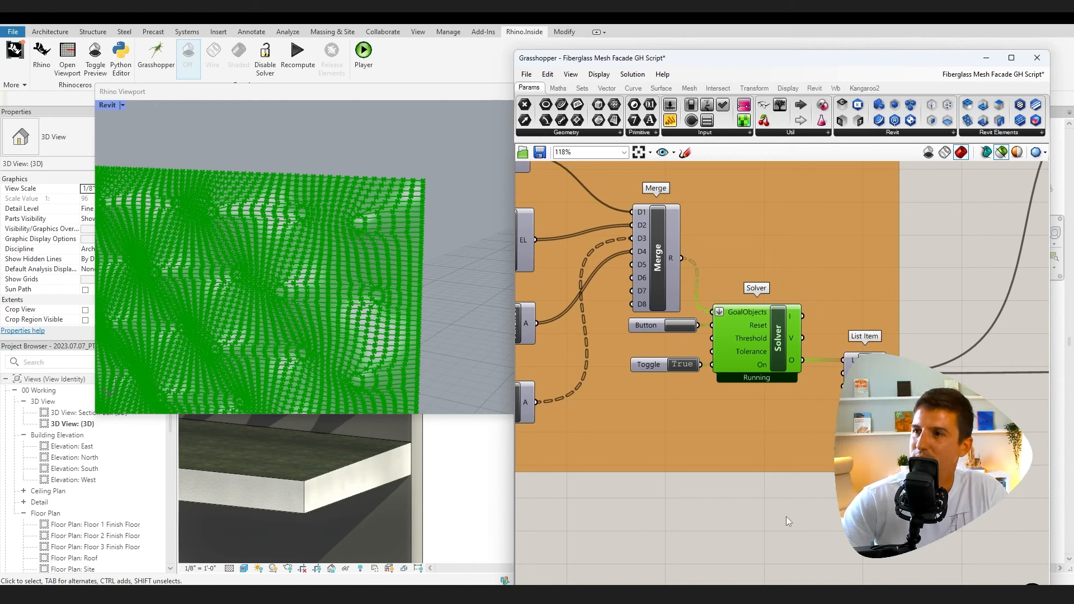
double_click(683, 365)
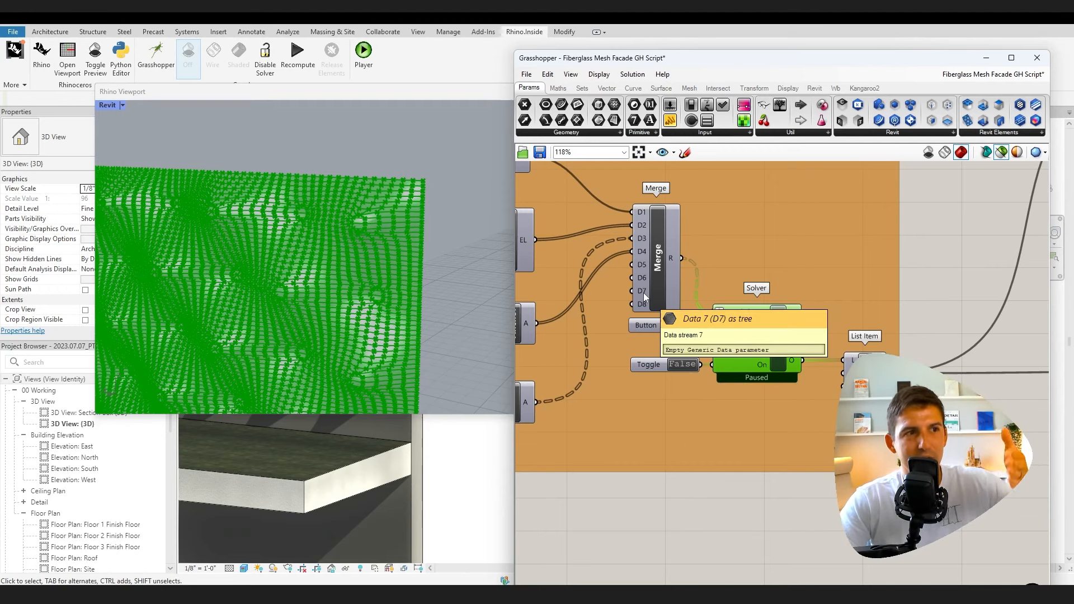
Set the Solver's On toggle to True, reset the simulation, and inspect the Solver's O output
click(691, 366)
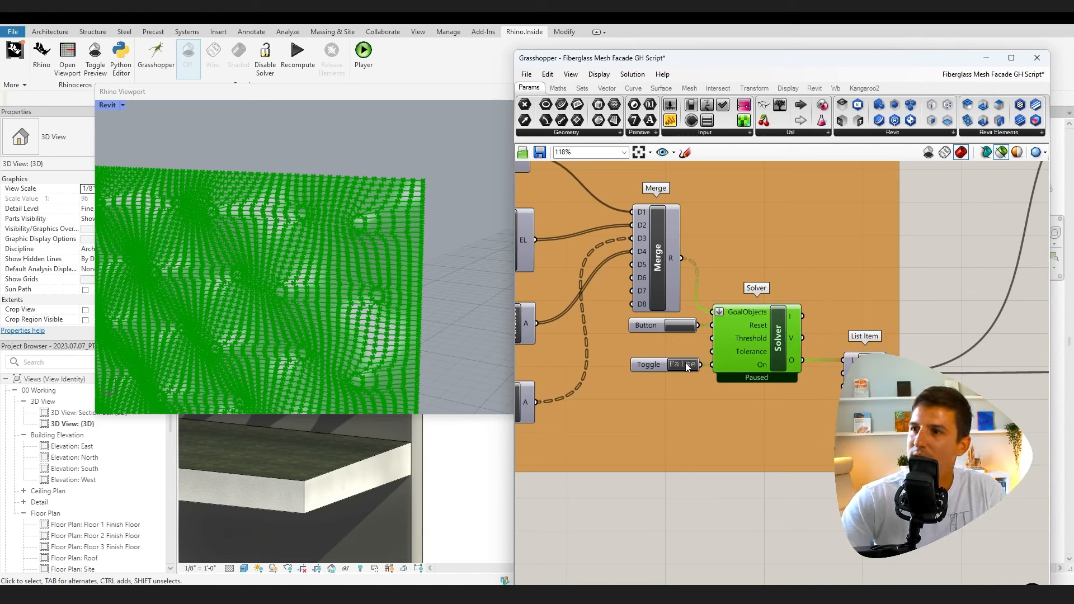
click(673, 324)
right_drag(381, 268, 372, 290)
click(808, 360)
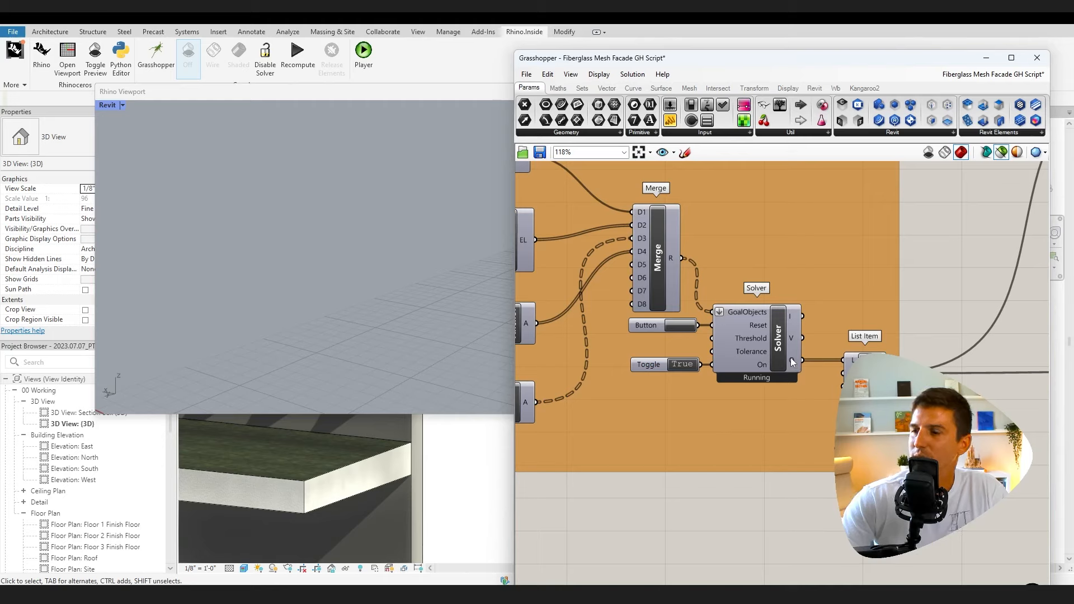
mouse_move(791, 358)
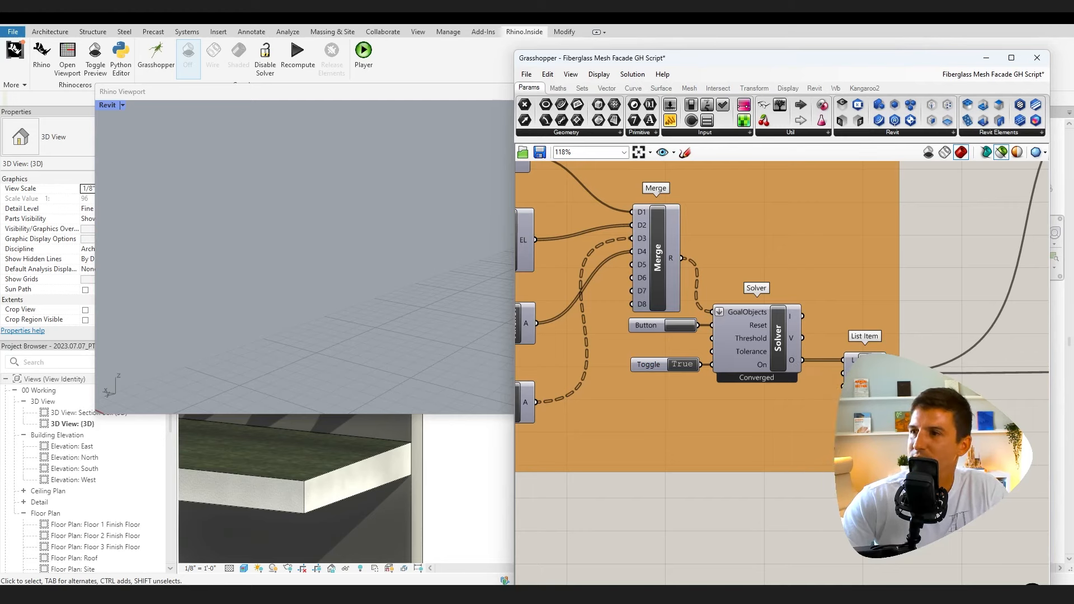
scroll(771, 465, down, 4)
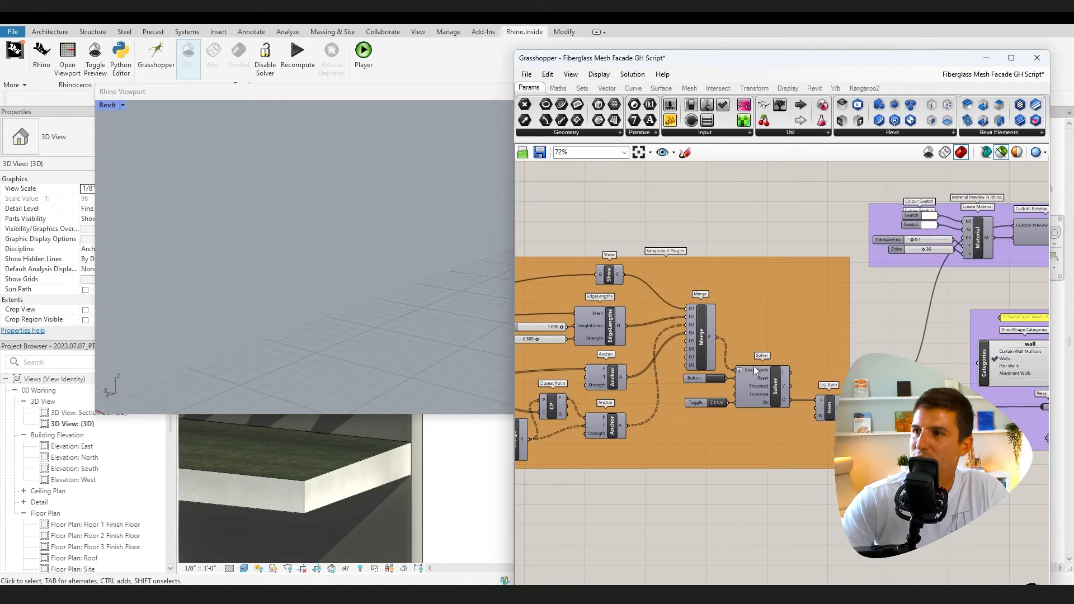
Highlight Show, the Solver and List Item in turn to trace the relaxed mesh from the Solver's O output
click(606, 280)
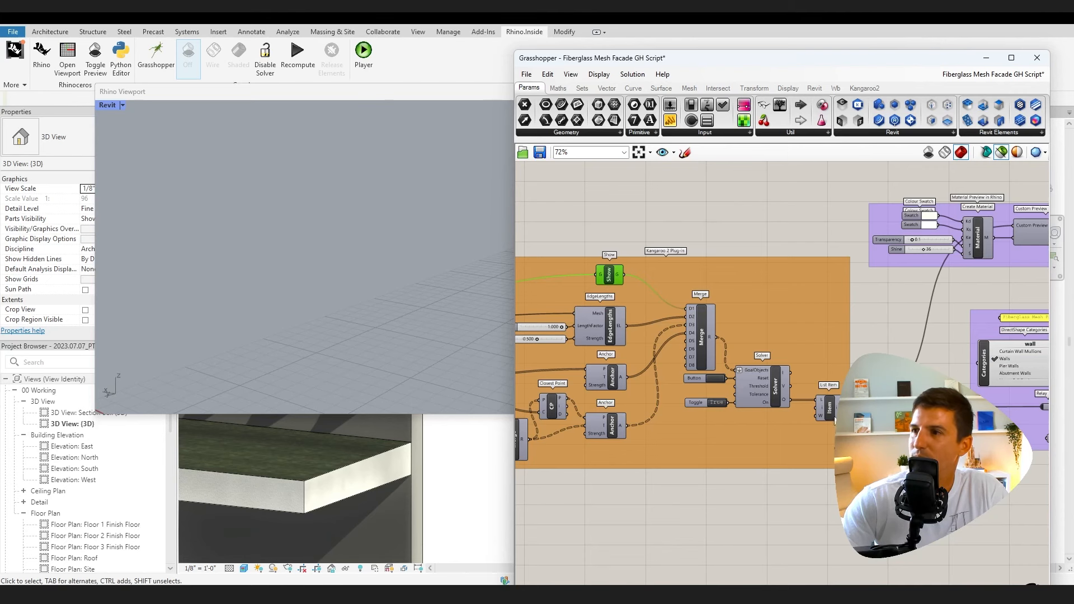
scroll(834, 420, up, 5)
click(707, 394)
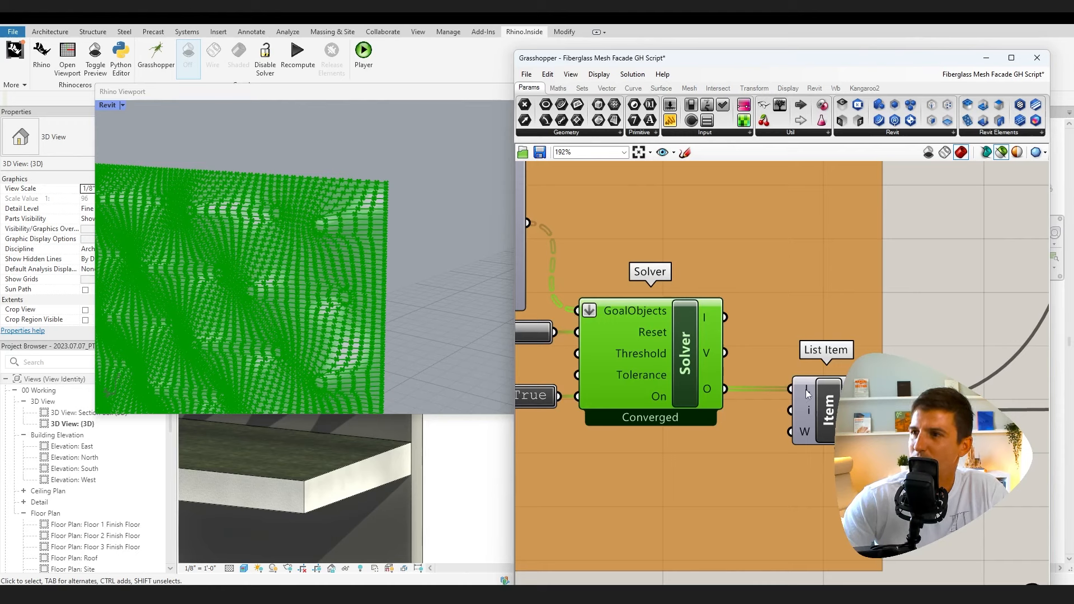
mouse_move(710, 391)
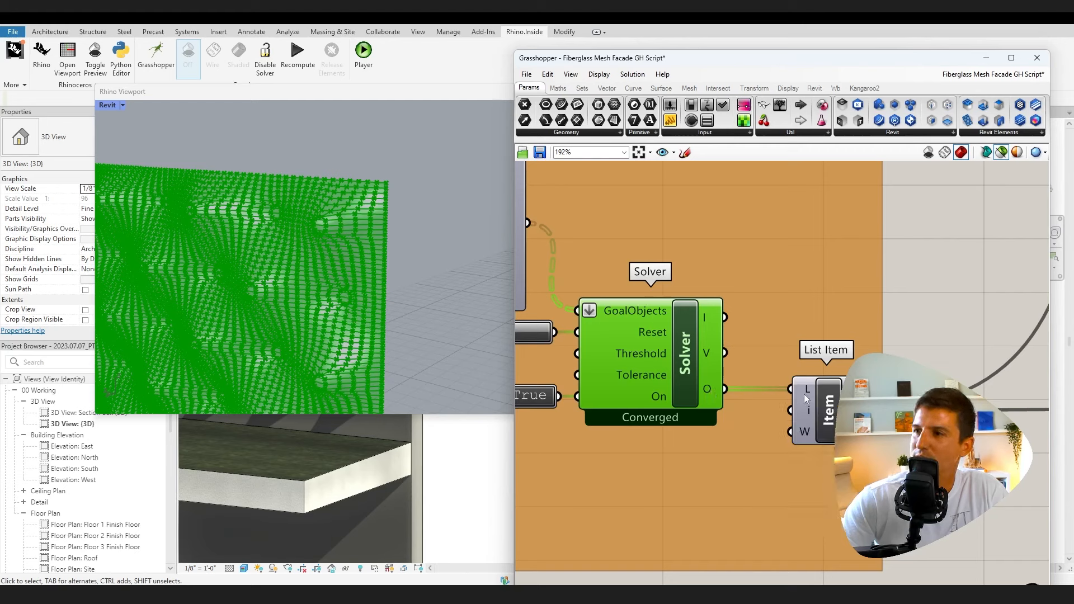
mouse_move(807, 415)
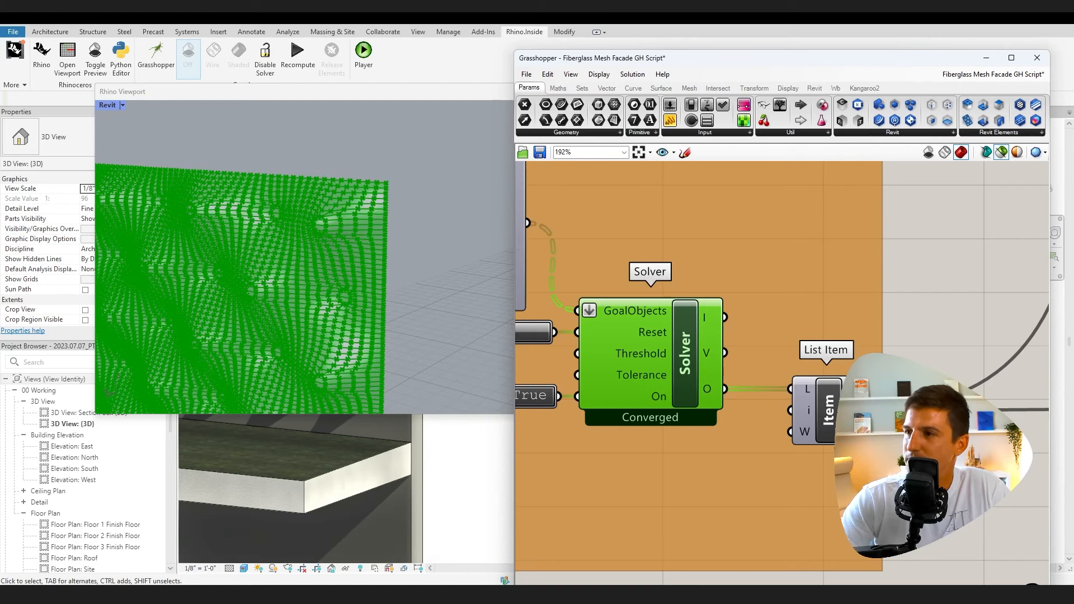
click(840, 413)
right_drag(920, 493, 664, 494)
scroll(867, 470, down, 4)
mouse_move(624, 454)
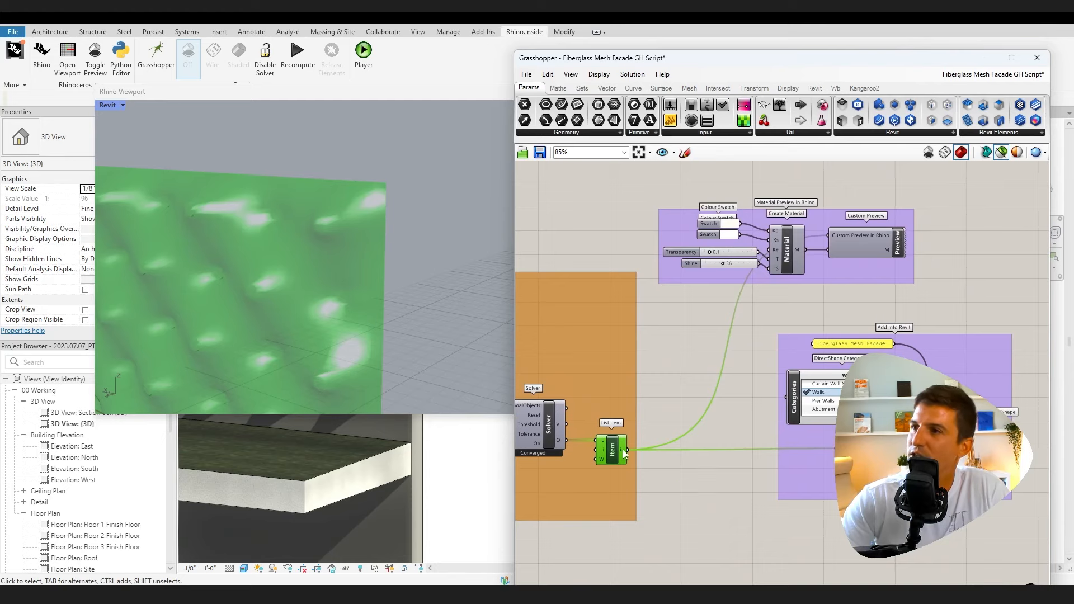
Inspect the Create Material and Custom Preview components and the connections available on Custom Preview's M input
click(798, 241)
click(876, 245)
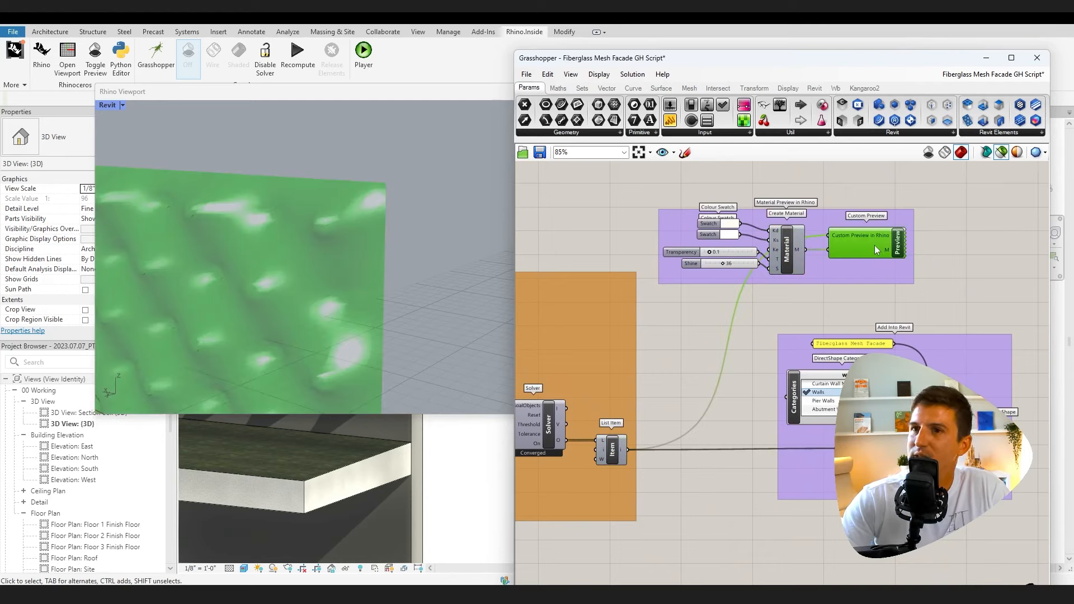
right_click(884, 249)
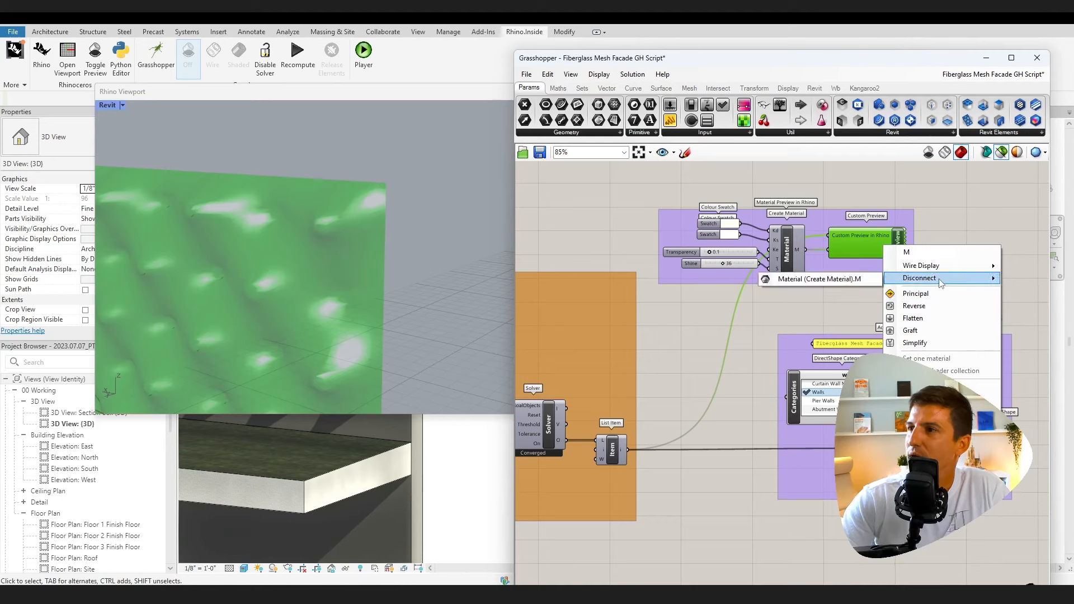
middle_click(909, 196)
click(931, 176)
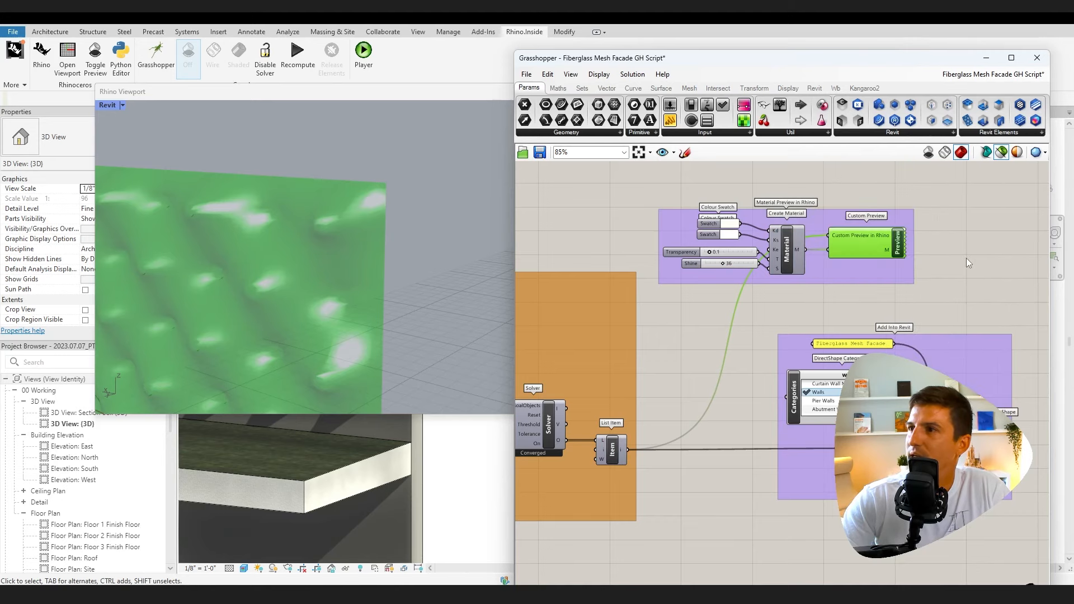
click(797, 251)
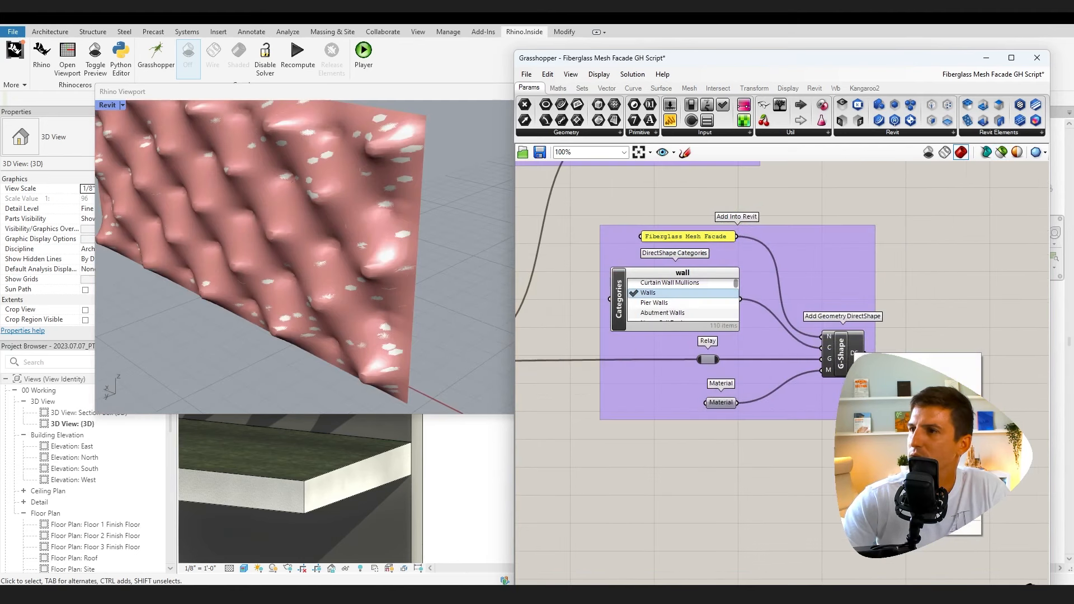
Turn off the preview of the Add Geometry DirectShape component
click(861, 342)
middle_click(892, 323)
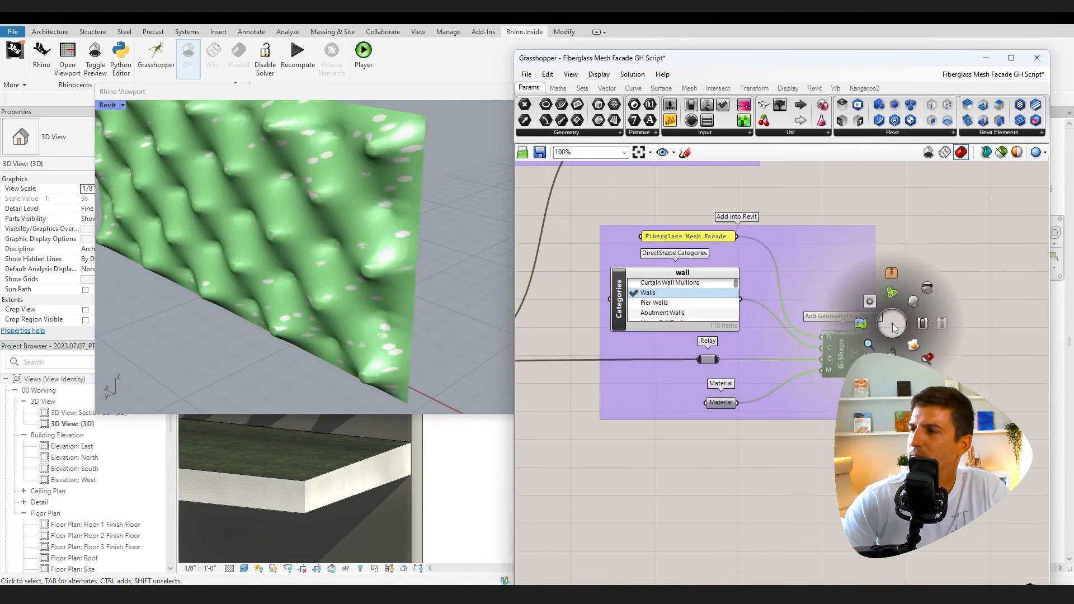
click(924, 295)
Set the preview material's Transparency to 0.2 and Shine to 44, and check the Custom Preview mesh in the Rhino viewport
right_drag(945, 267, 968, 362)
right_drag(890, 247, 938, 333)
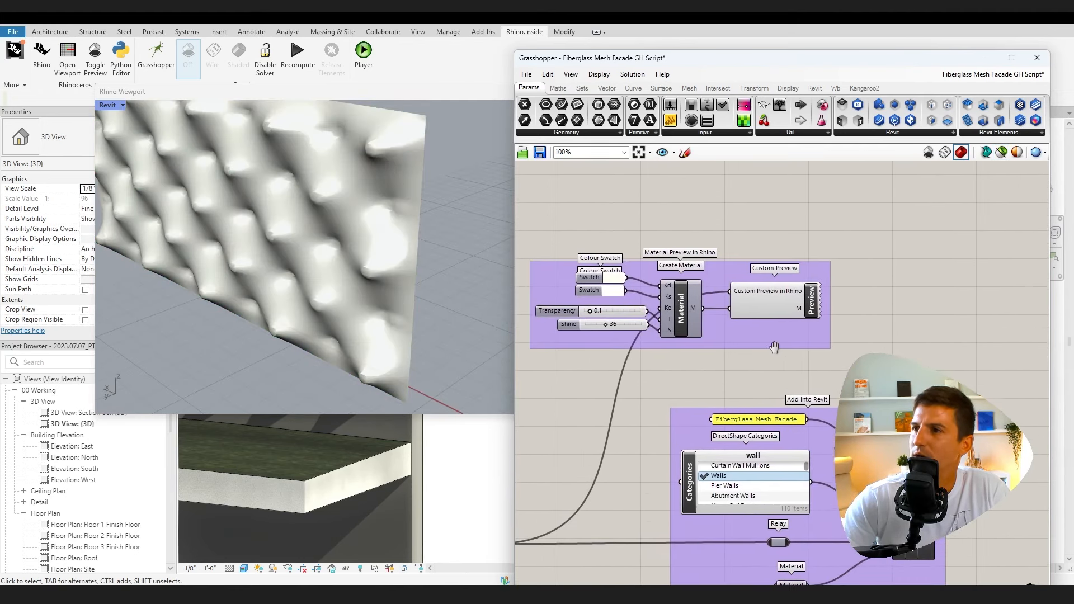
right_drag(774, 348, 865, 344)
right_drag(307, 273, 448, 272)
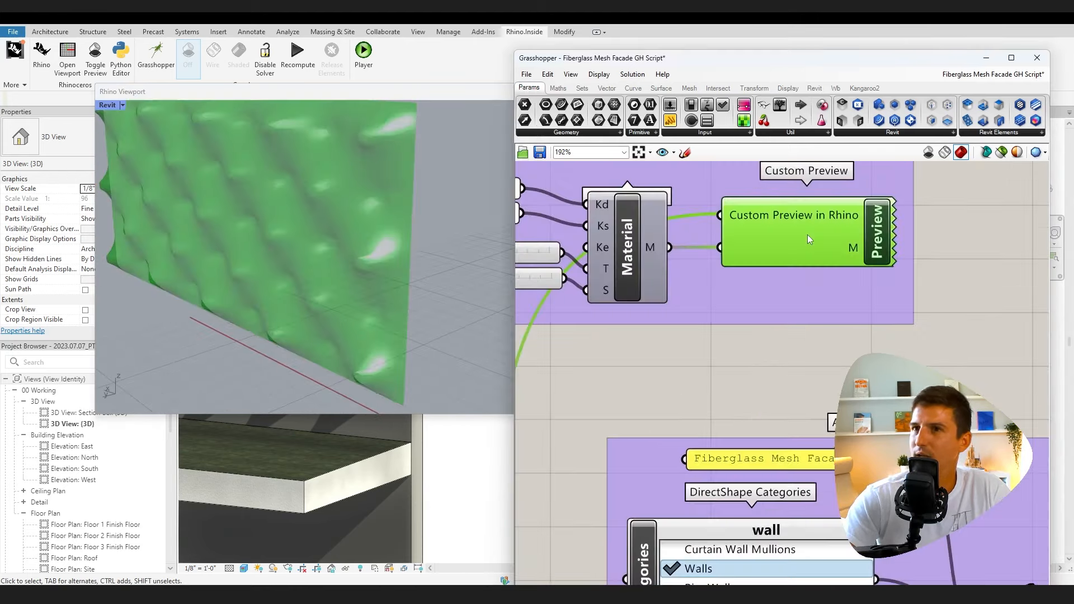
scroll(807, 234, down, 3)
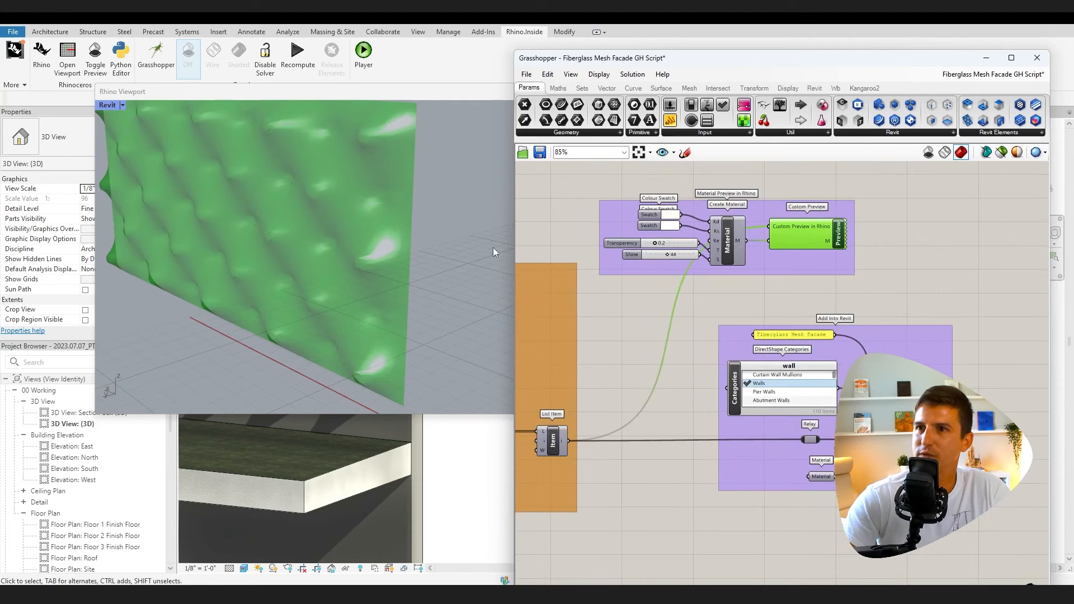
click(683, 328)
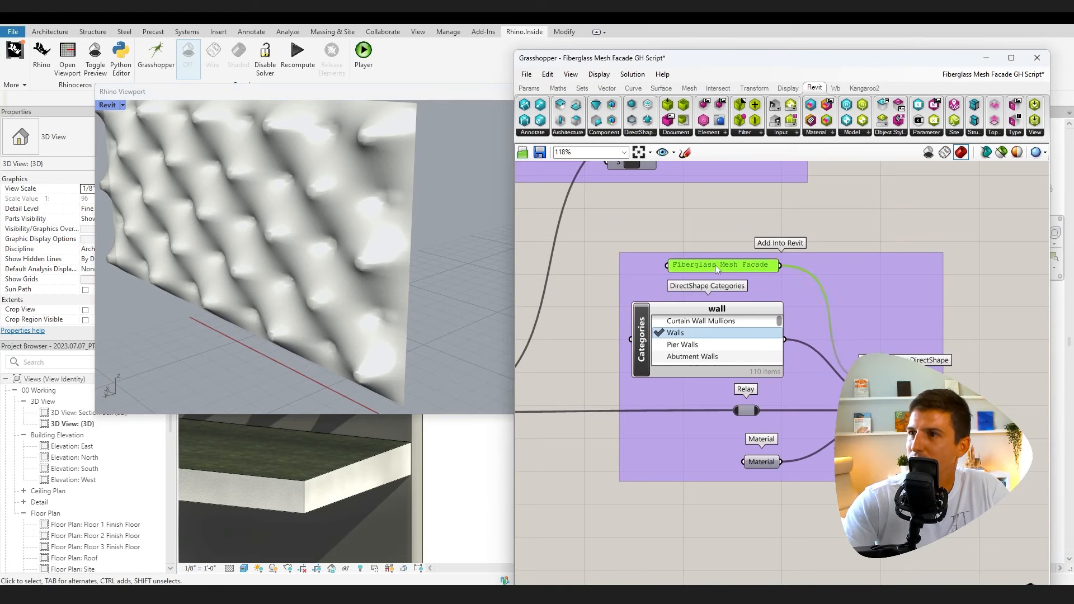
Look into the Fiberglass Mesh Facade name panel, and place a sample text panel below the Add Into Revit group for editing
double_click(716, 265)
click(808, 175)
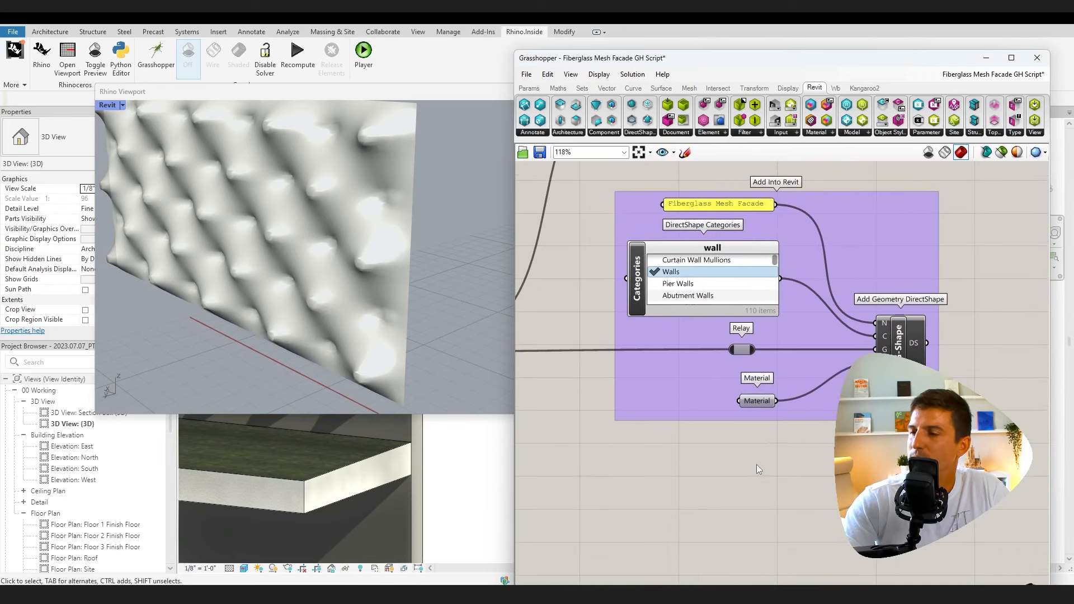
double_click(749, 465)
text(//)
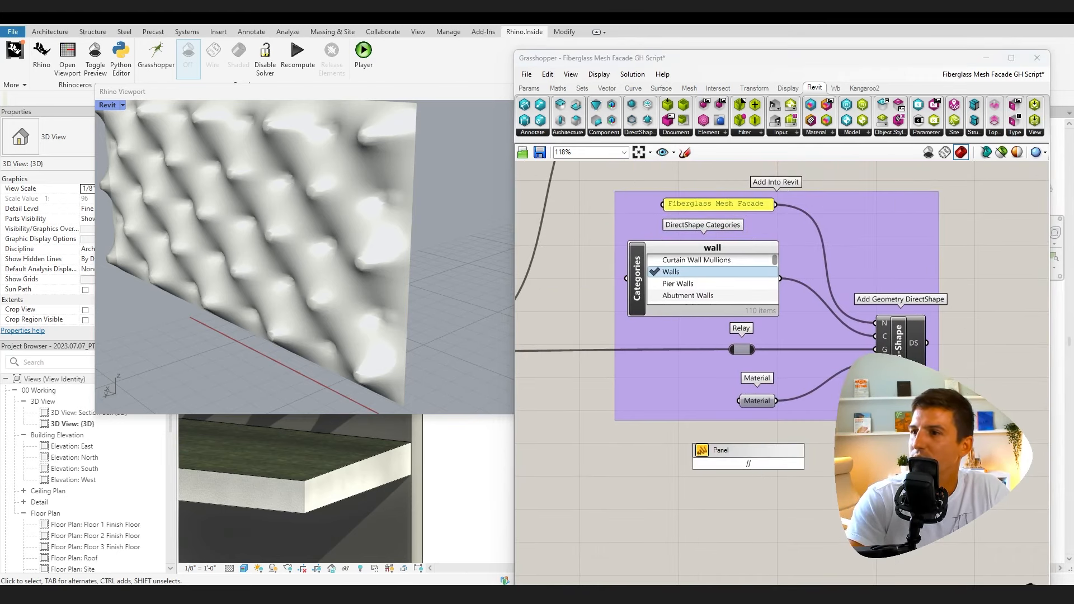
key(Return)
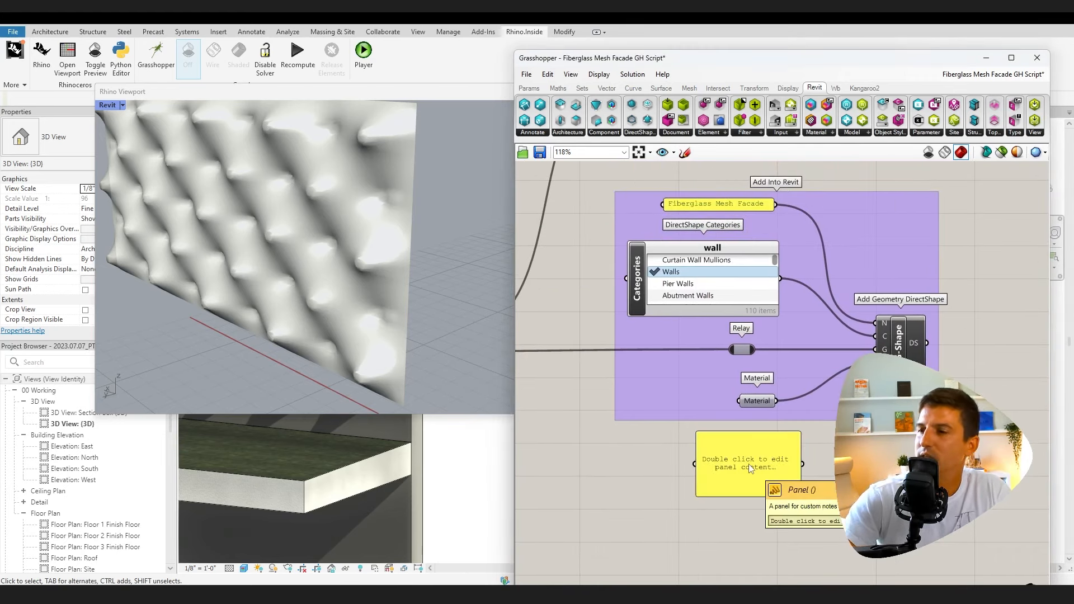
mouse_move(732, 481)
mouse_down()
mouse_move(772, 460)
mouse_move(730, 480)
mouse_up()
double_click(745, 463)
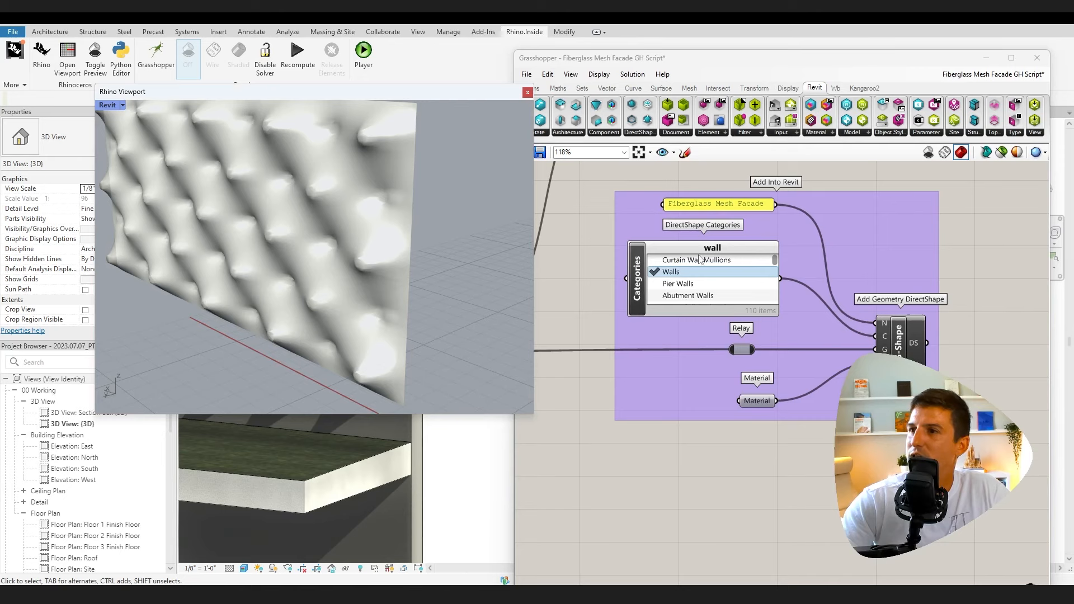
Open the "wall" filter text of DirectShape Categories, close it, and inspect the category input of Add Geometry DirectShape
double_click(727, 248)
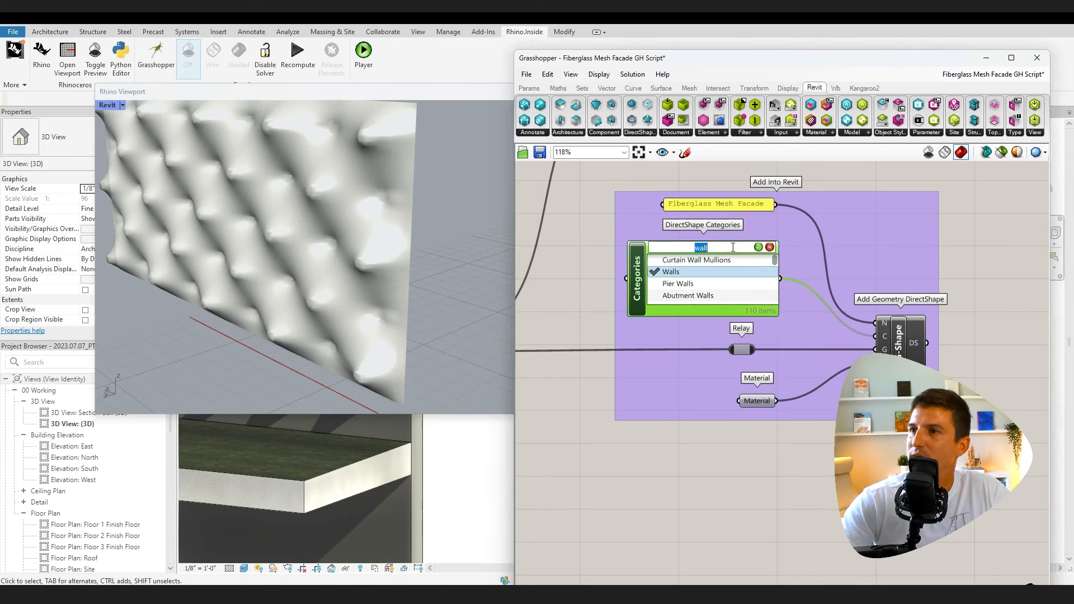
click(798, 466)
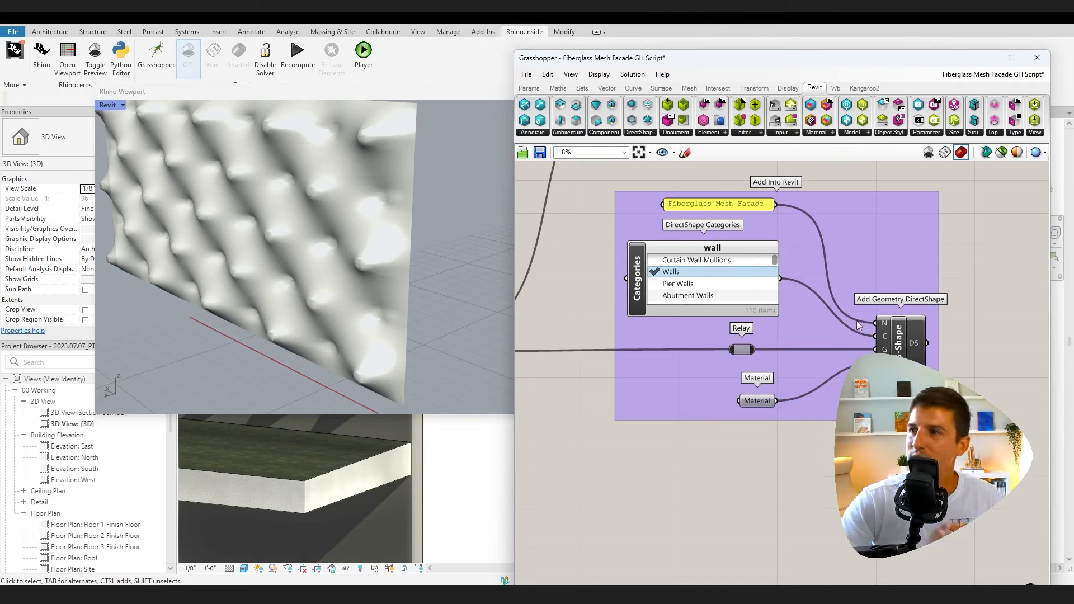
mouse_move(884, 332)
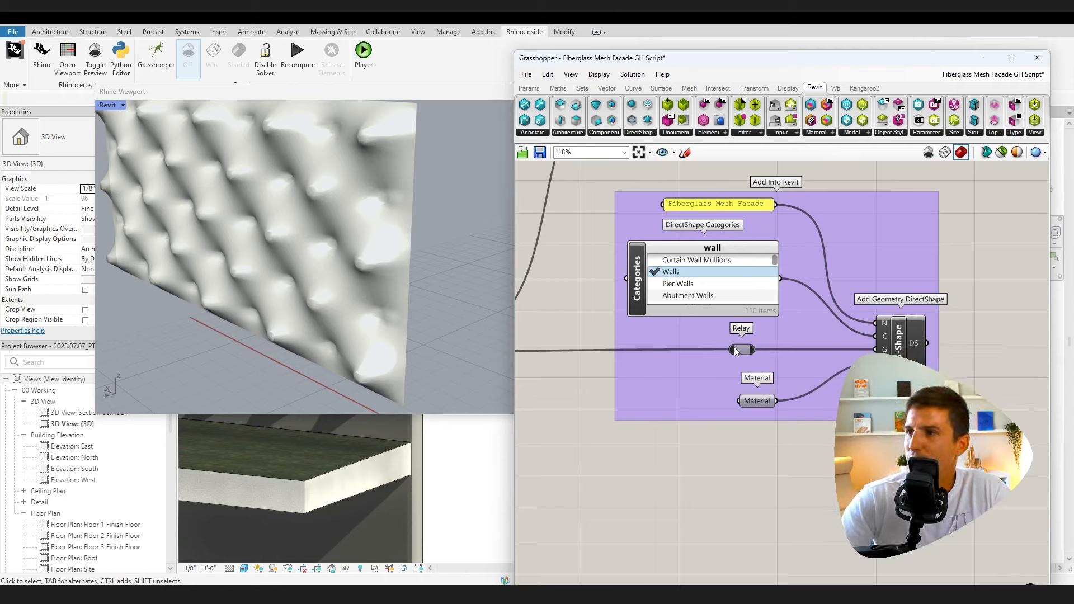
Insert a trial relay on the wire running from List Item to the material preview group
scroll(887, 350, down, 2)
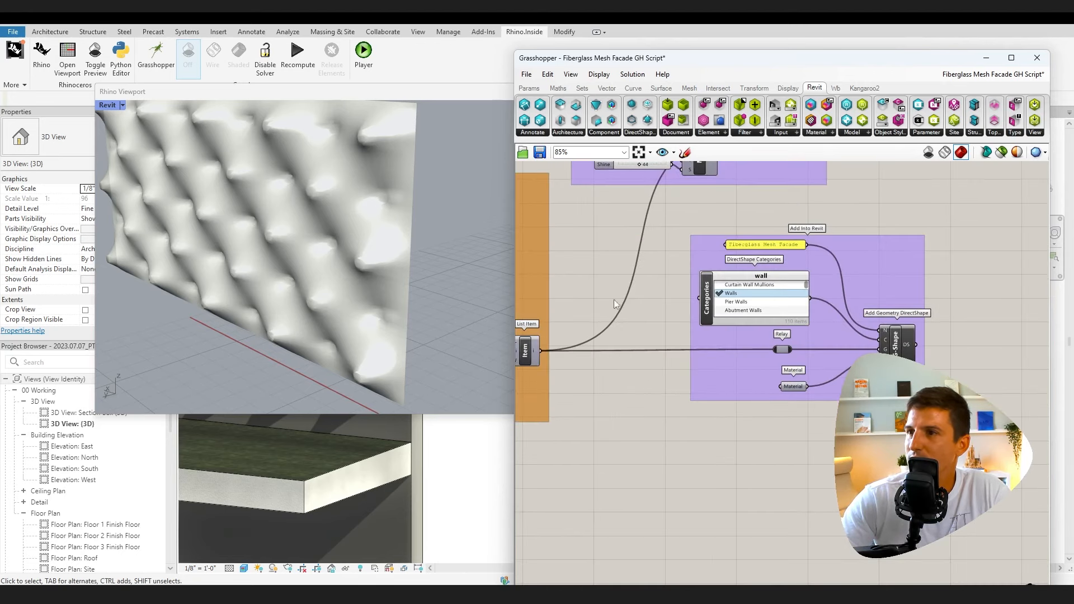
double_click(634, 268)
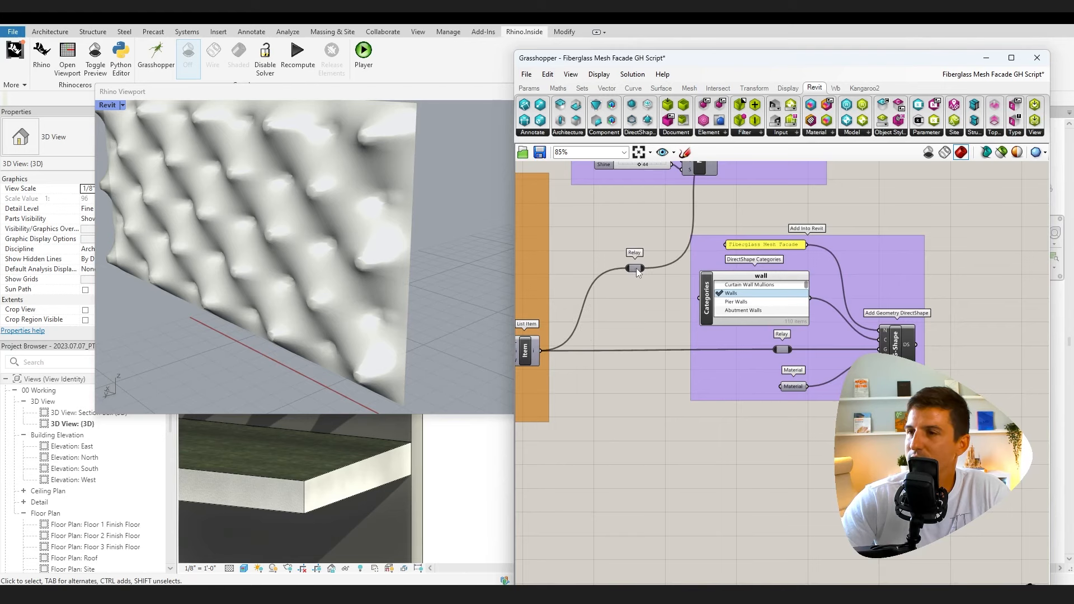
Disable the relay feeding geometry into Add Geometry DirectShape and enable it again
scroll(788, 349, up, 4)
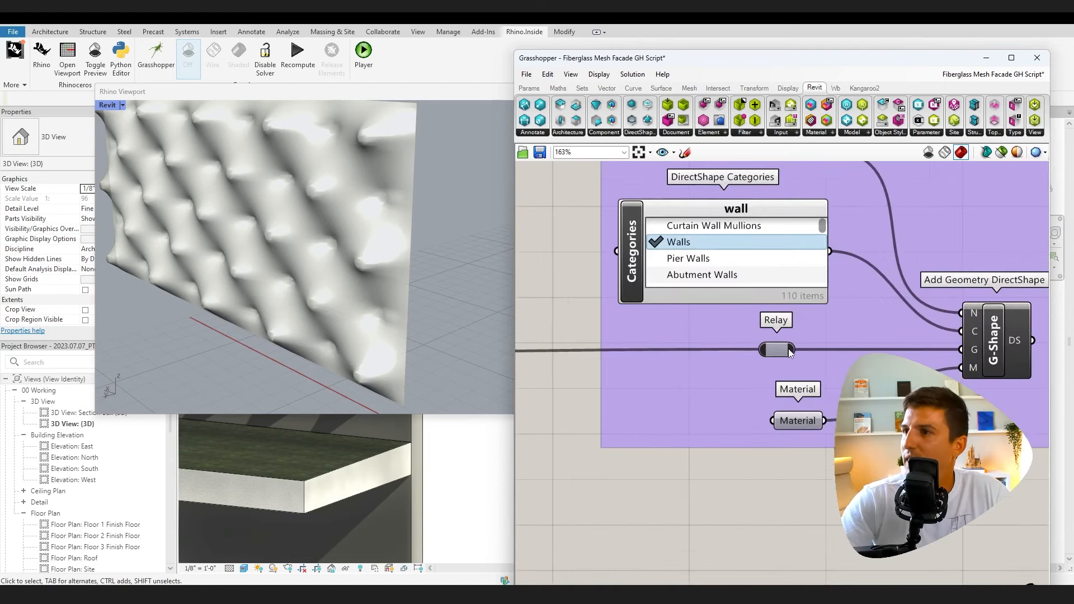
click(783, 351)
right_click(783, 351)
click(803, 369)
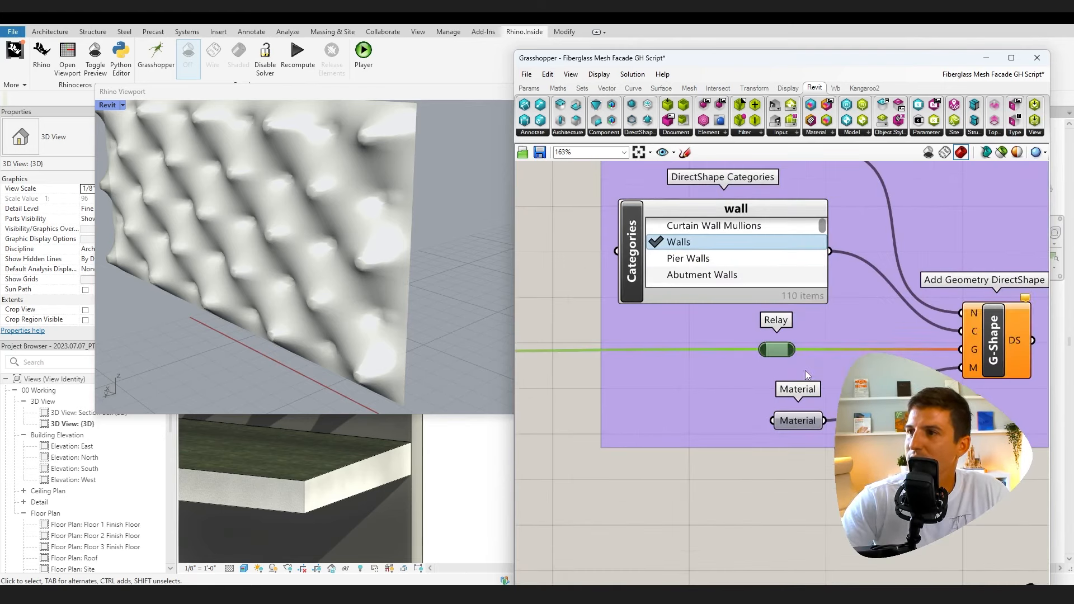
right_click(783, 349)
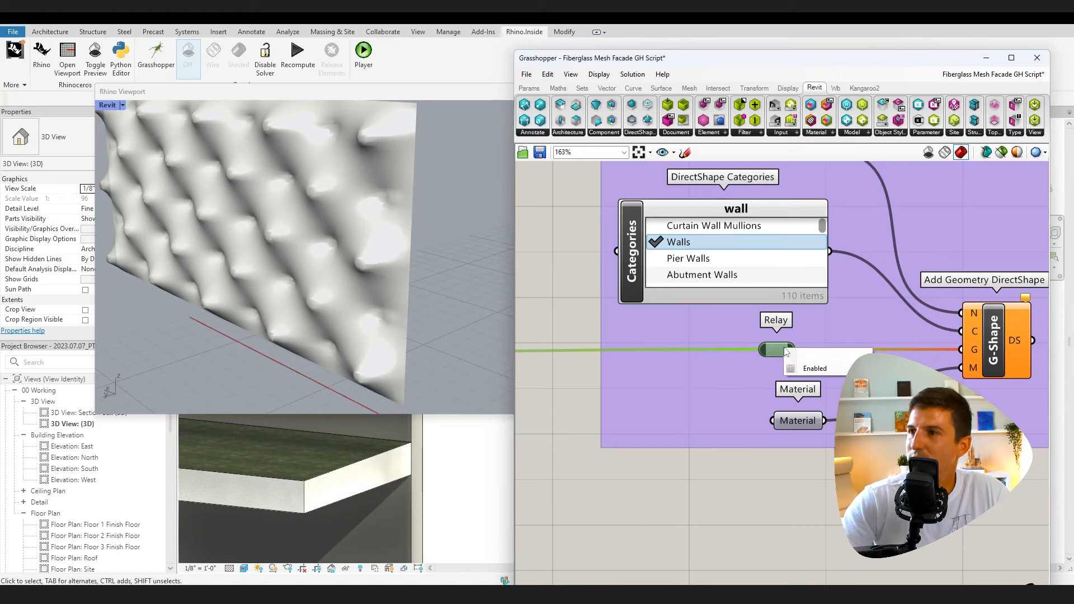
click(803, 368)
scroll(803, 367, down, 2)
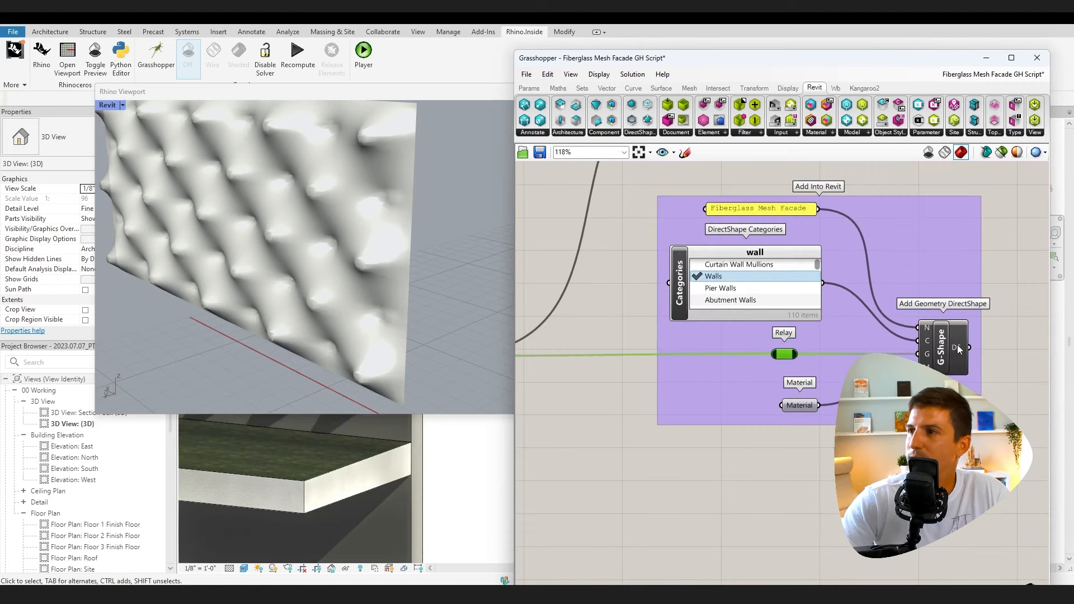
click(884, 453)
Add a second Material parameter below the existing one, outside the Add Into Revit group
right_drag(884, 453, 1008, 447)
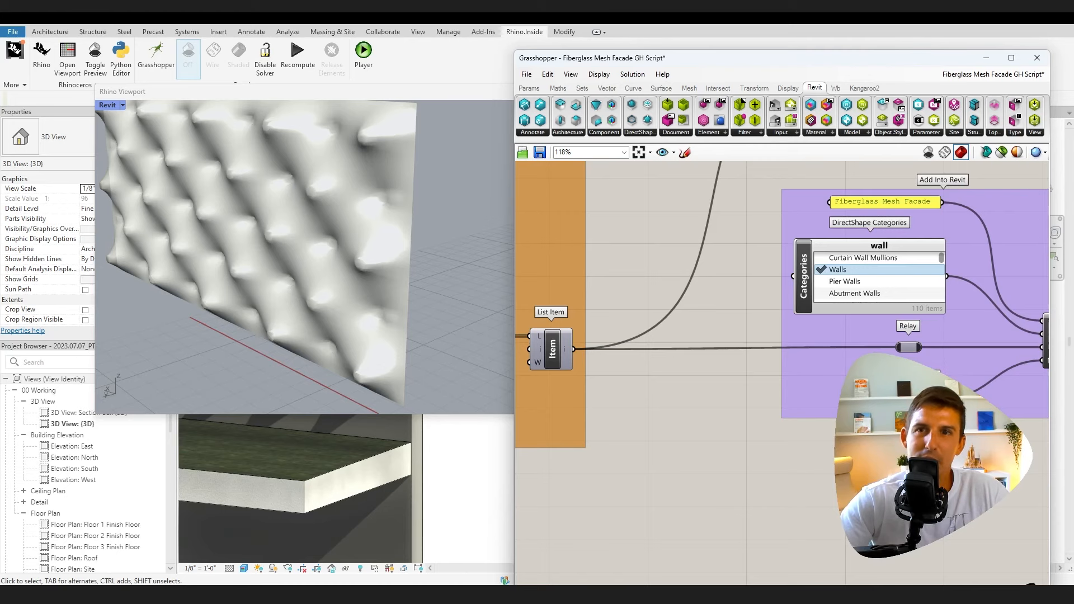
right_drag(861, 357, 817, 353)
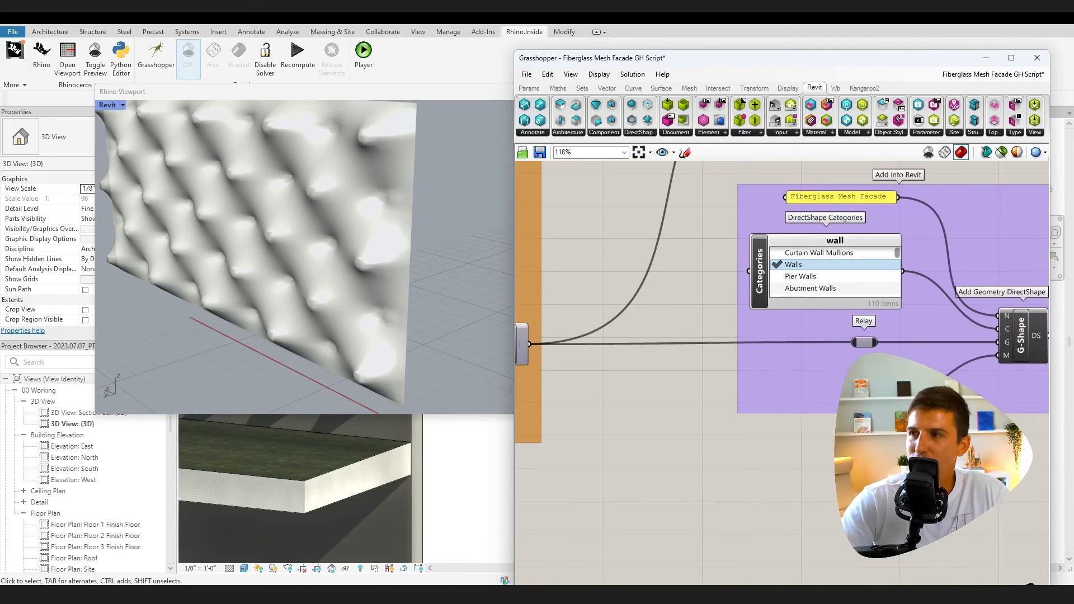
scroll(735, 500, up, 2)
double_click(732, 480)
text(m)
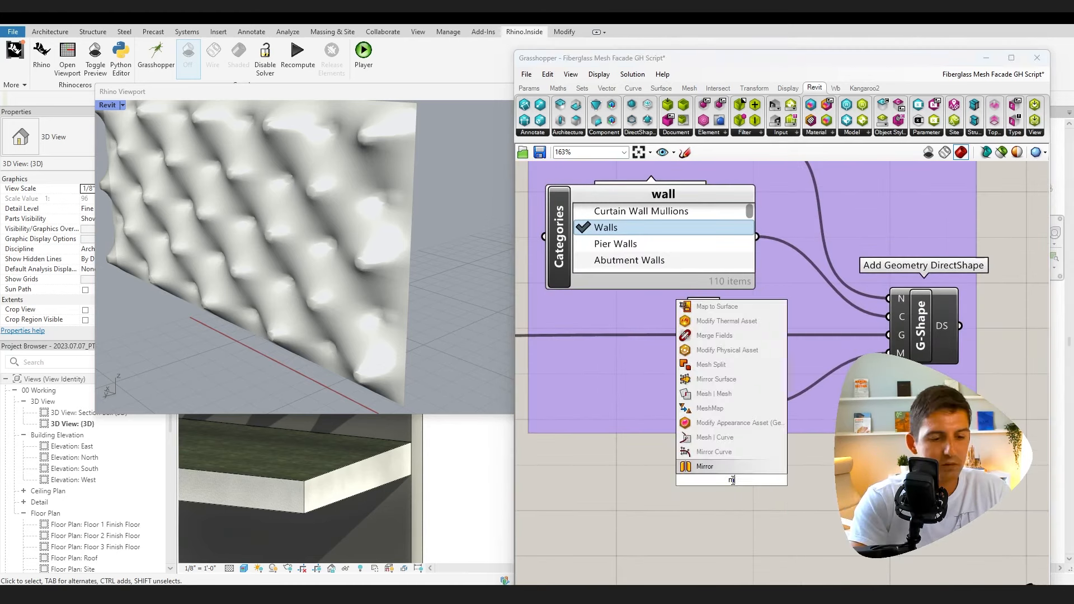
text(aterial)
key(Return)
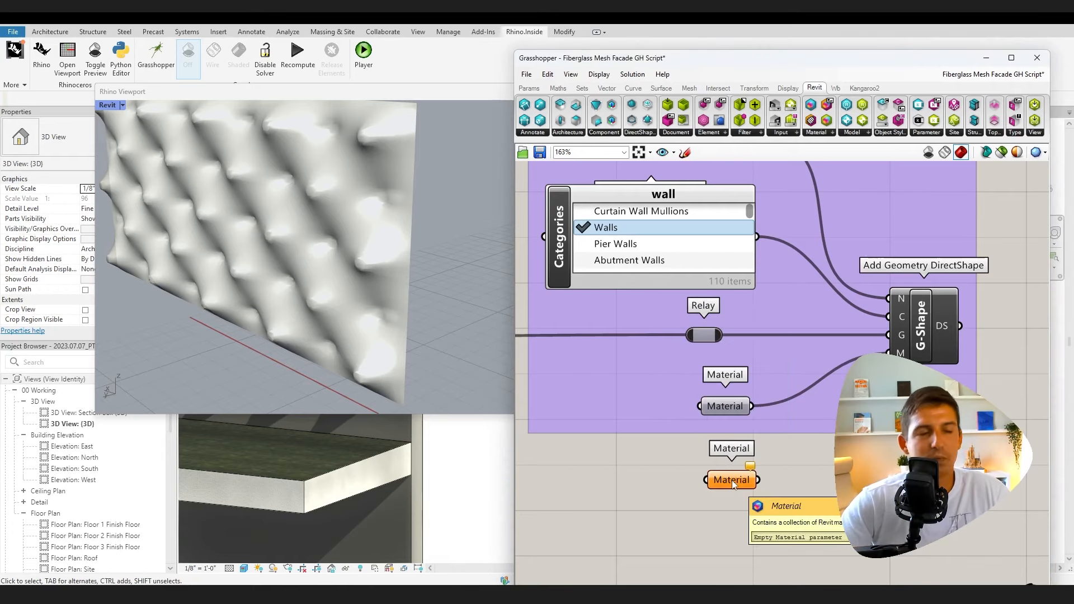
click(733, 481)
Locate the new Material parameter's source in the component palette and view its list of selectable Revit materials
right_drag(733, 481, 728, 470)
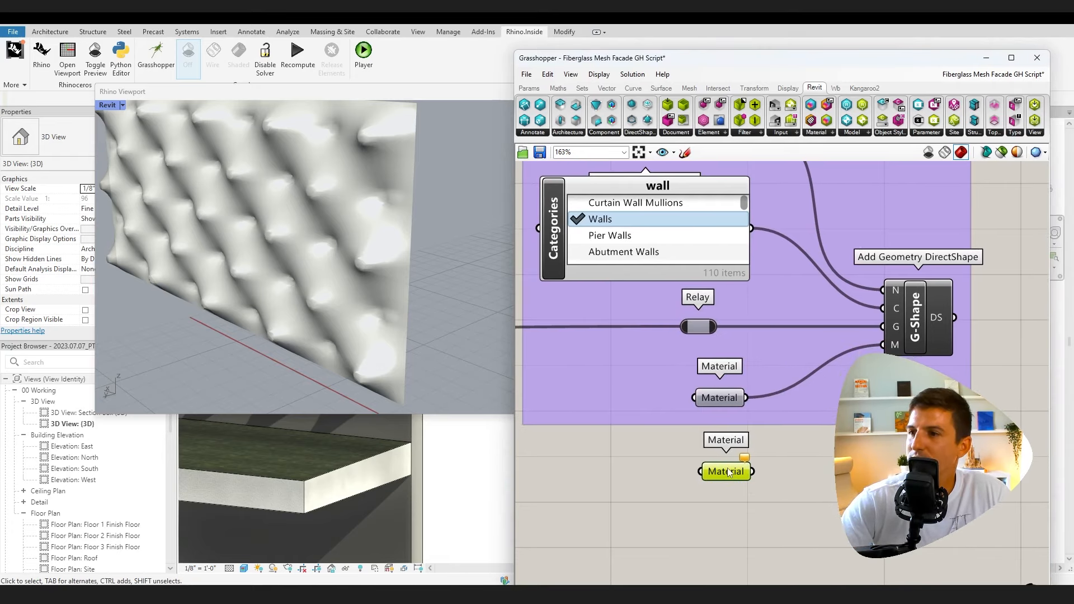
ctrl+alt+click(726, 472)
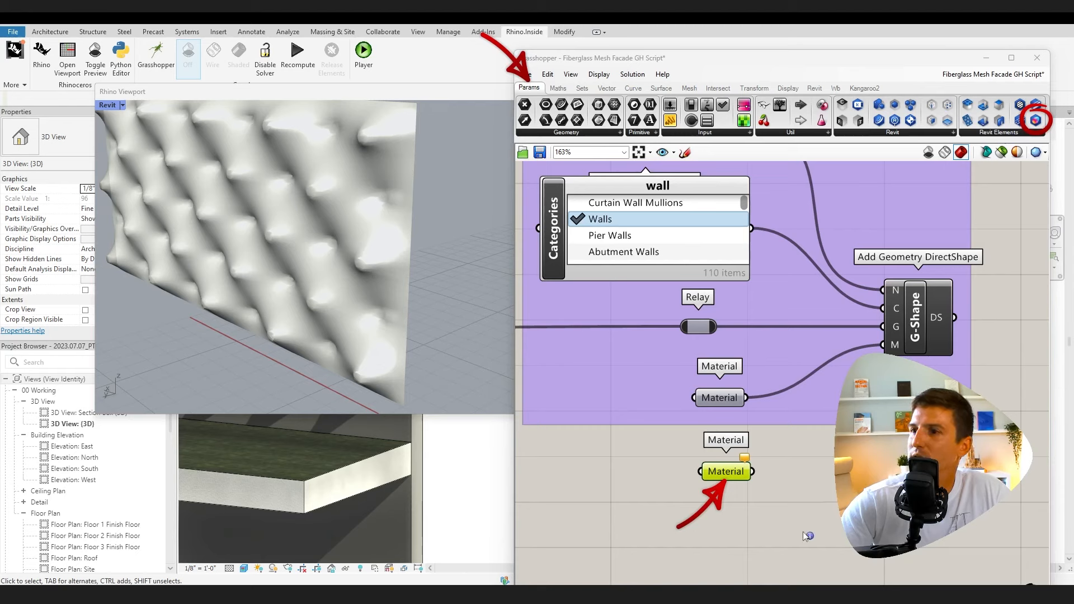
right_click(731, 475)
right_click(724, 469)
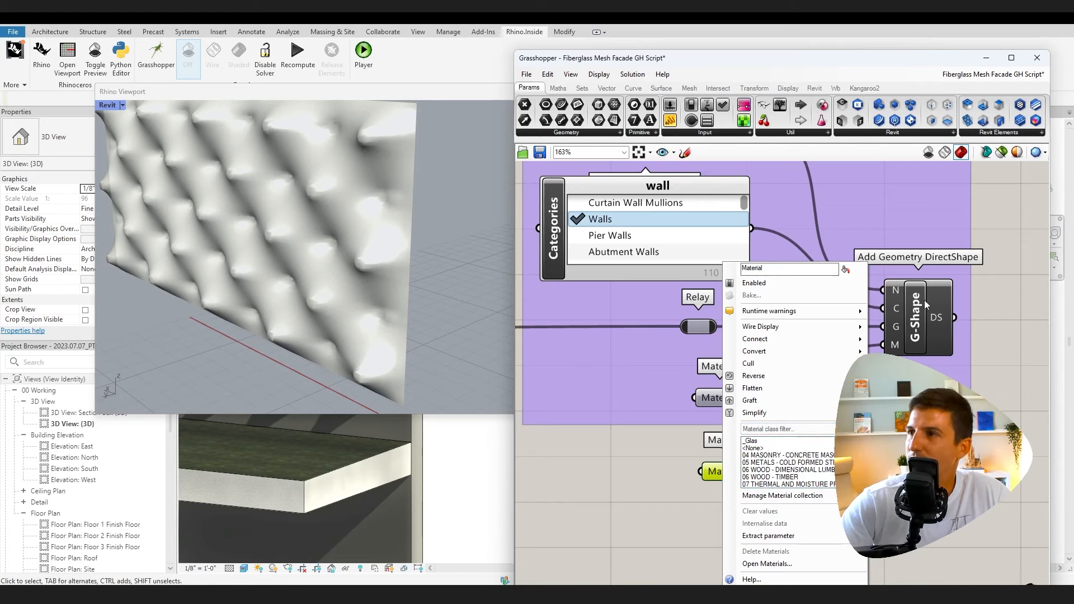
click(913, 456)
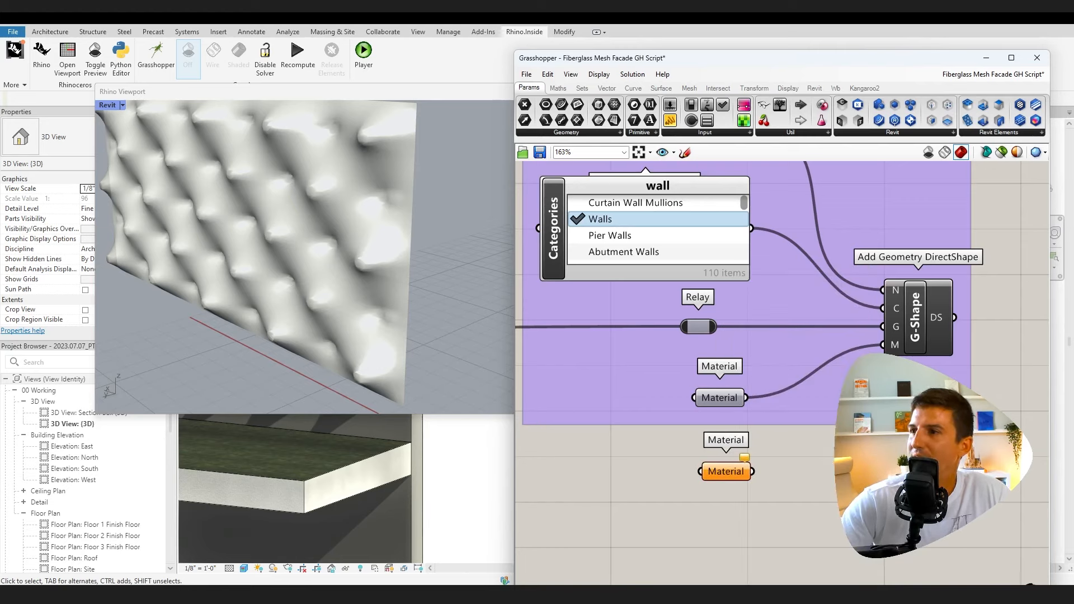
Delete the spare Material parameter below the Add Into Revit group
click(736, 475)
key(Delete)
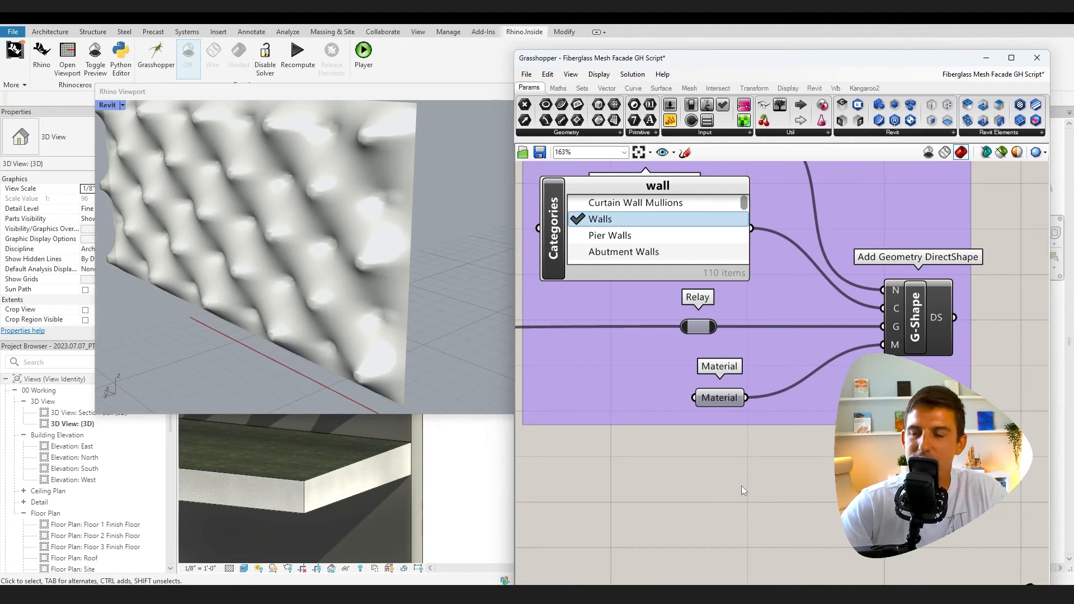
scroll(744, 483, down, 5)
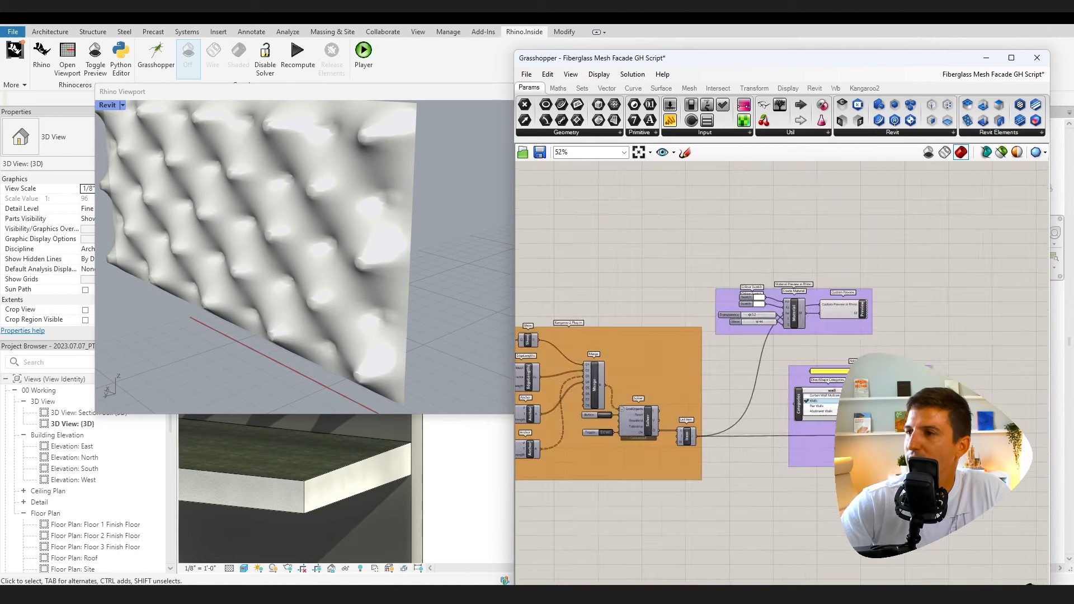
Examine the Add Geometry DirectShape component with its name, category, geometry and material inputs and its DirectShape output
scroll(807, 444, up, 5)
click(752, 427)
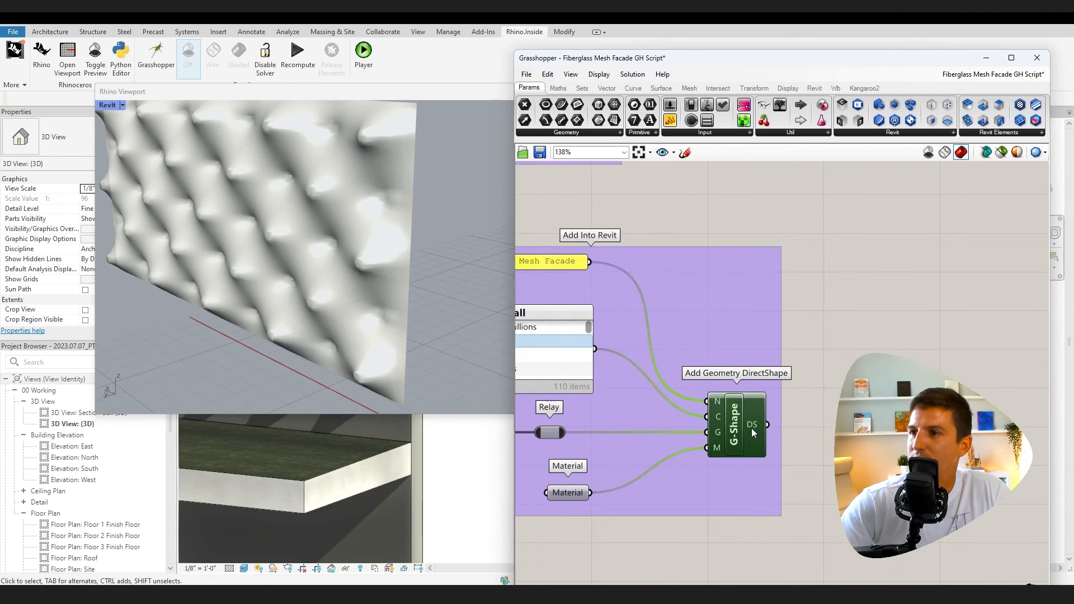
right_drag(807, 496, 949, 437)
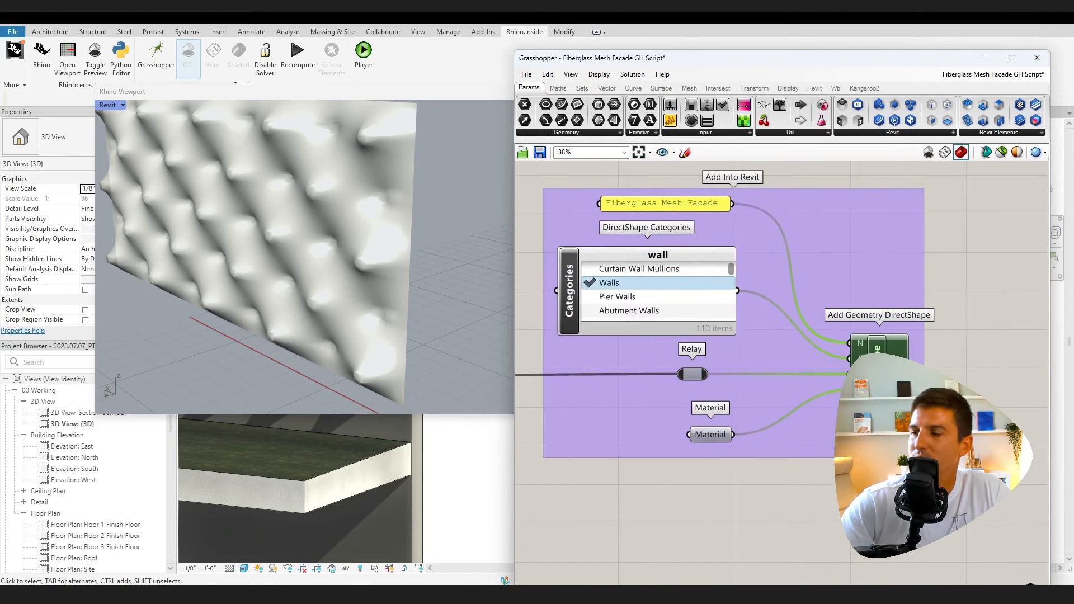
click(949, 438)
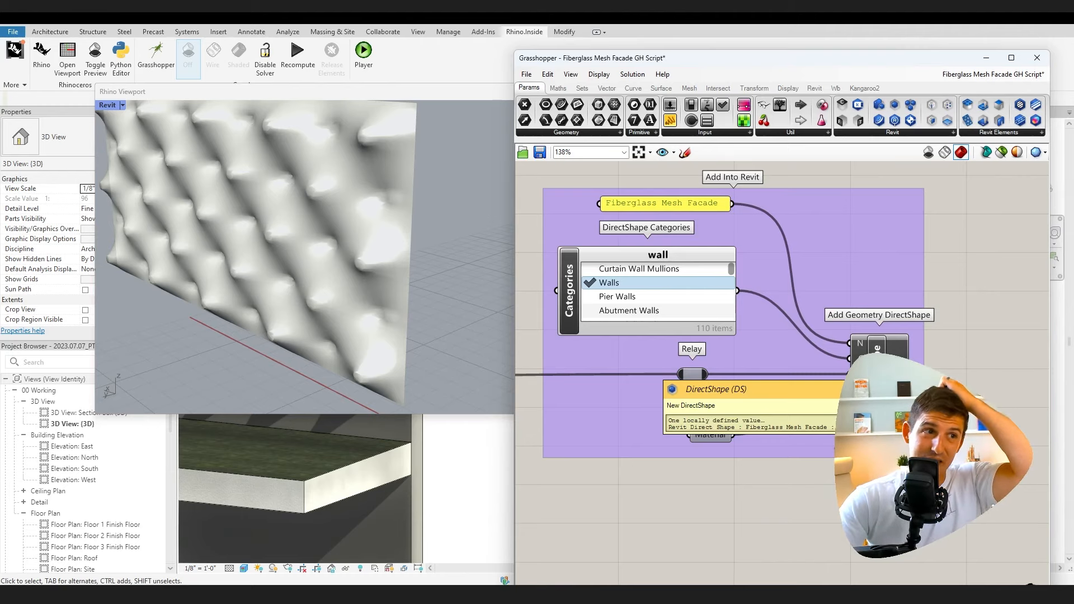
scroll(896, 364, down, 3)
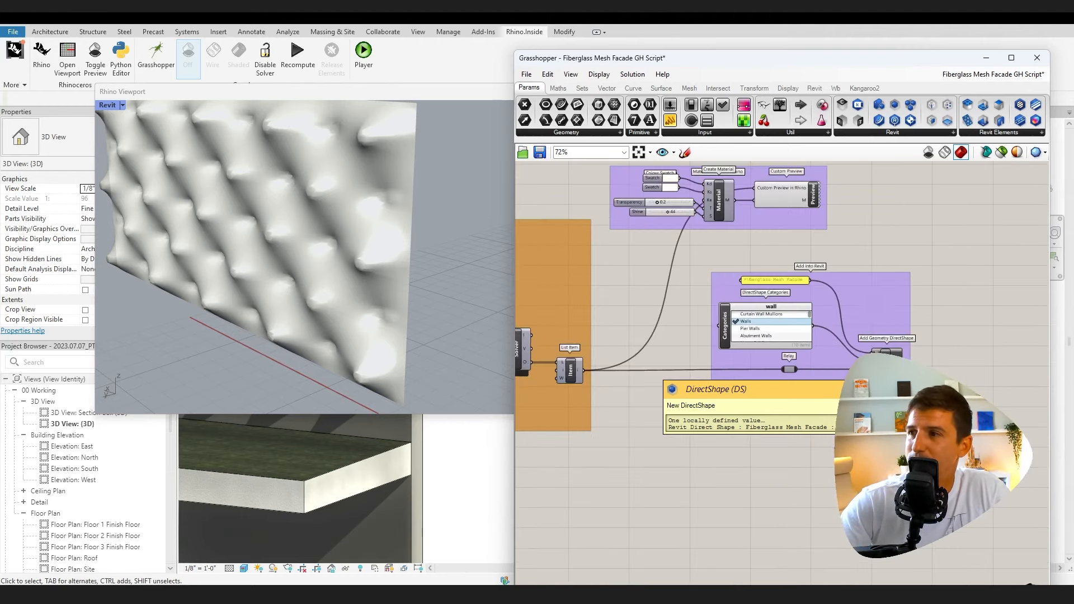
right_drag(702, 503, 744, 489)
Close the floating Rhino viewport and inspect the mesh facade on the wall from several angles in the Revit 3D view
scroll(463, 496, down, 6)
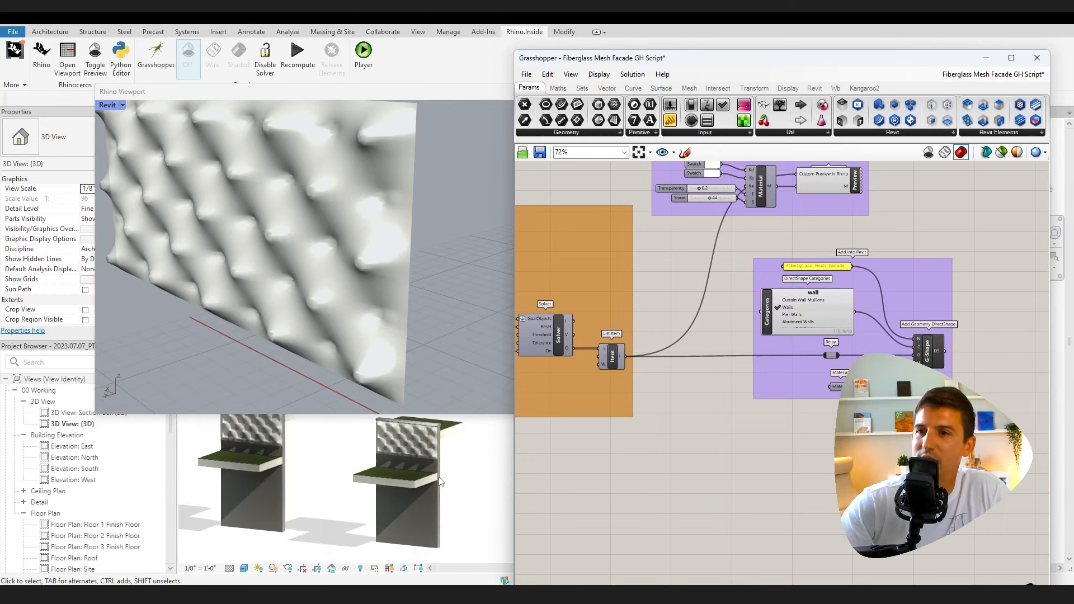
scroll(415, 446, up, 3)
scroll(417, 410, up, 8)
scroll(421, 453, up, 3)
shift+middle_drag(421, 442, 456, 434)
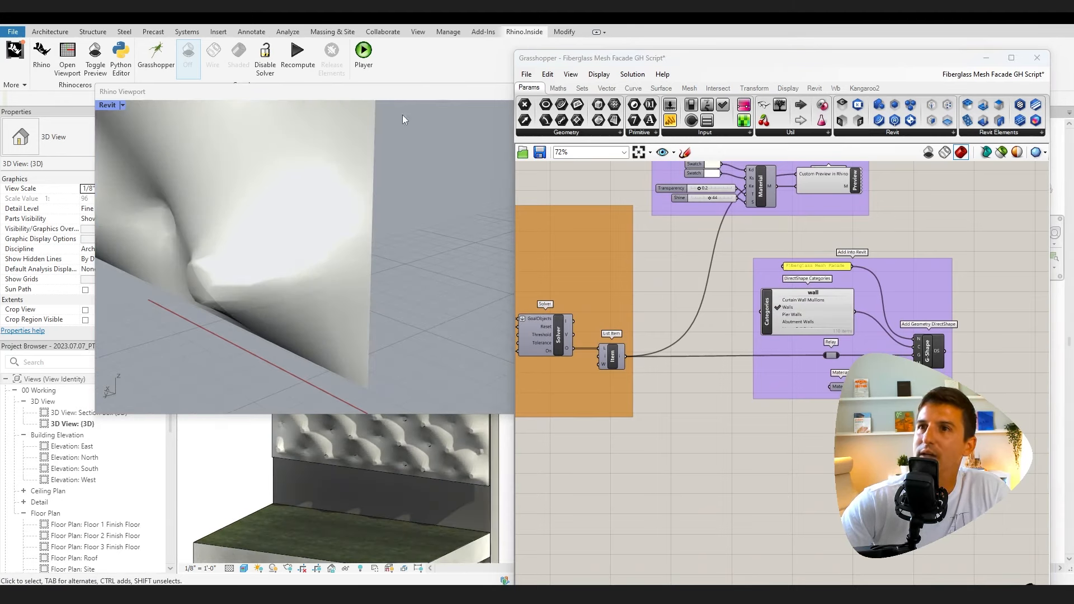
click(406, 99)
click(529, 94)
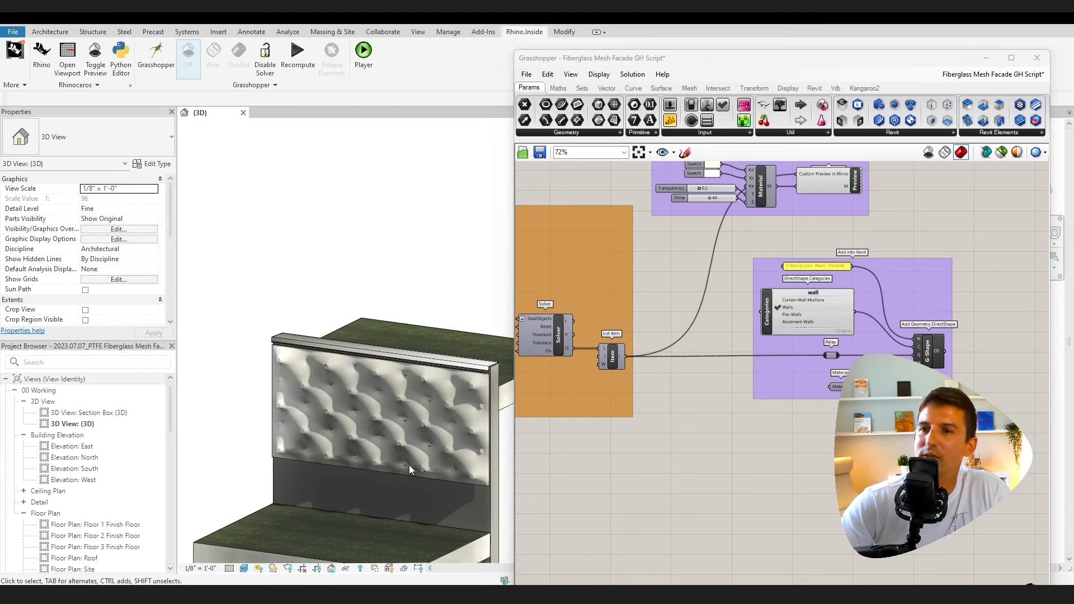
shift+middle_drag(408, 465, 402, 434)
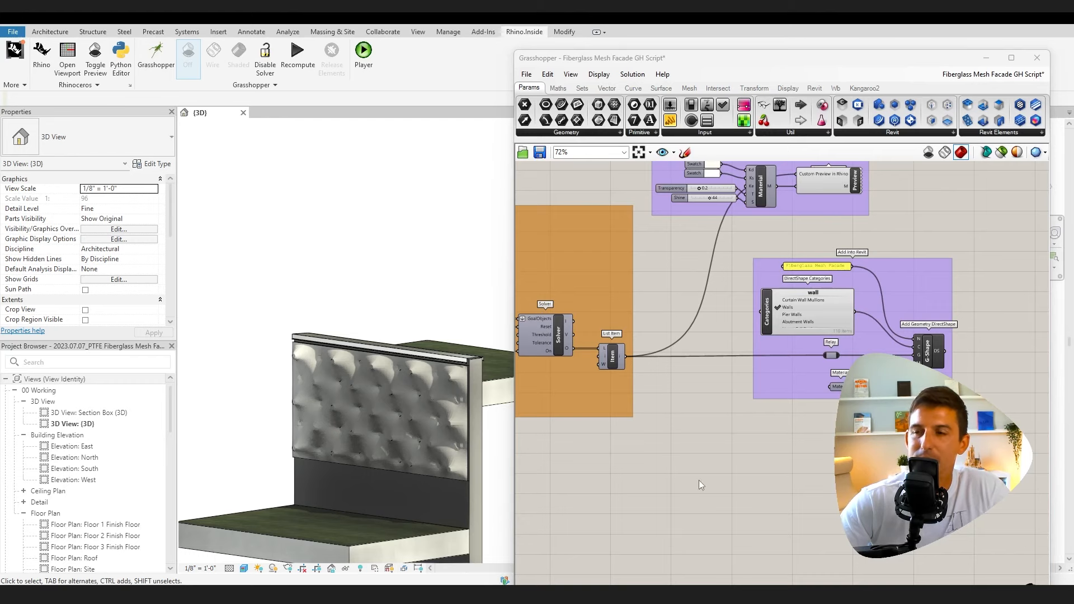
Review the script between the Kangaroo 2 Plug-in and Add Into Revit groups, and view the facade from its other side in Revit
right_drag(720, 470, 791, 478)
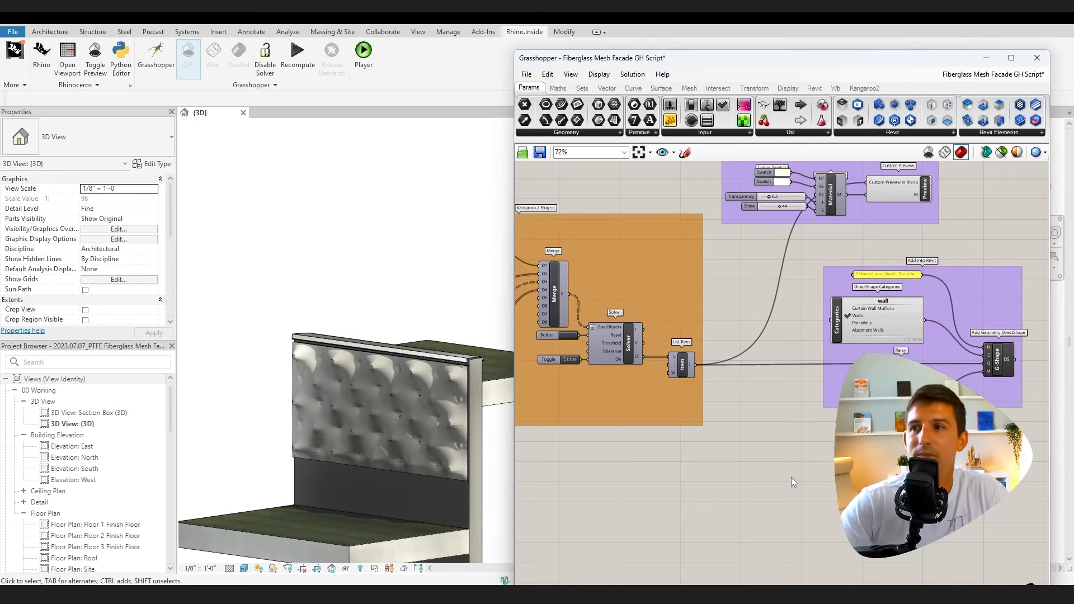
scroll(791, 482, down, 3)
right_drag(786, 489, 864, 465)
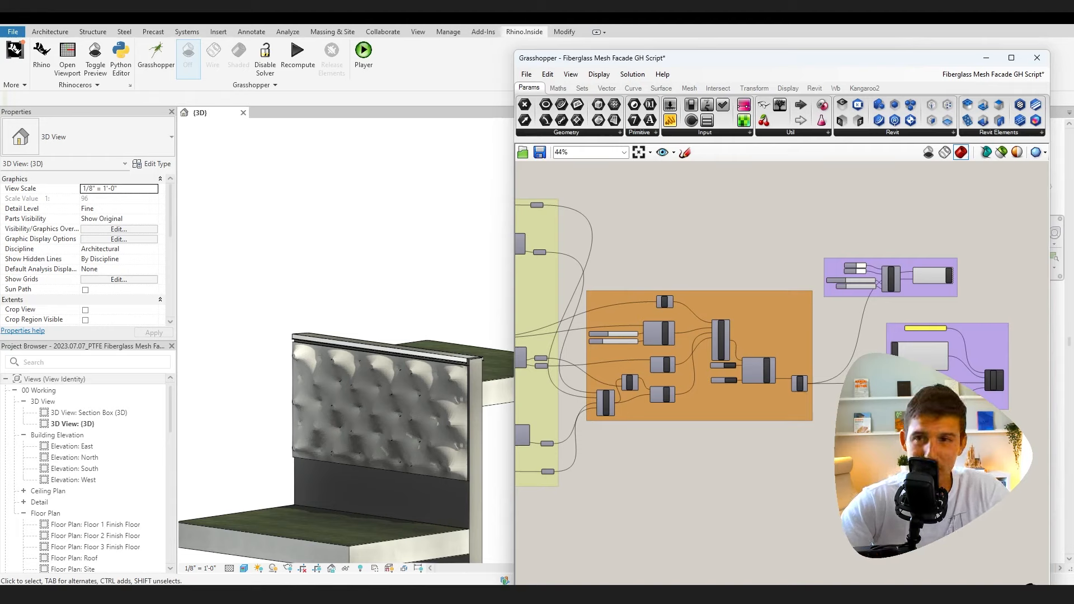
scroll(777, 475, up, 4)
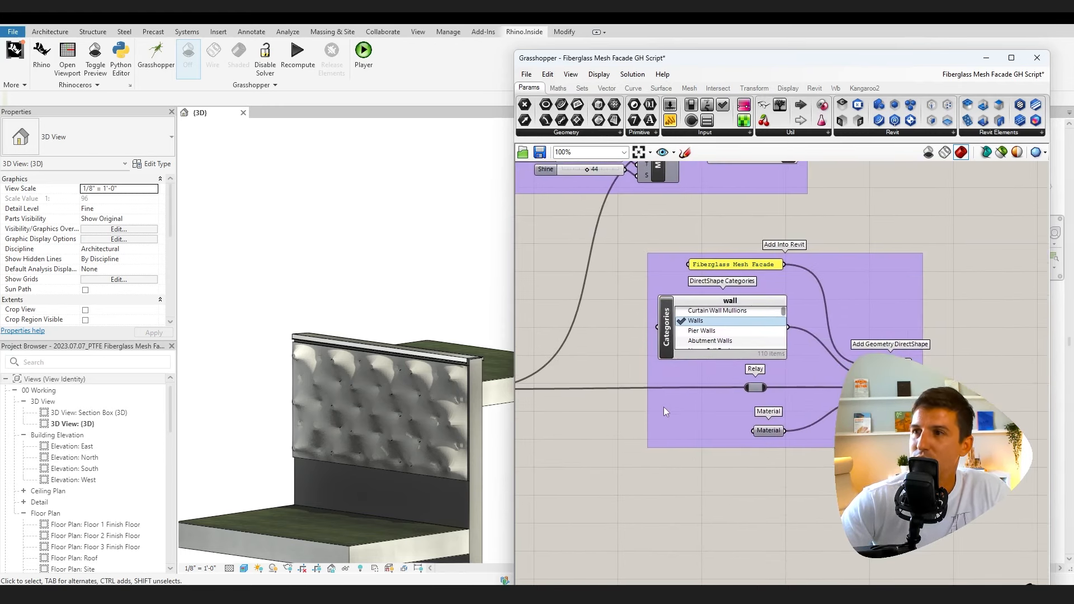
scroll(665, 413, down, 3)
right_drag(673, 477, 893, 477)
shift+middle_drag(374, 437, 517, 449)
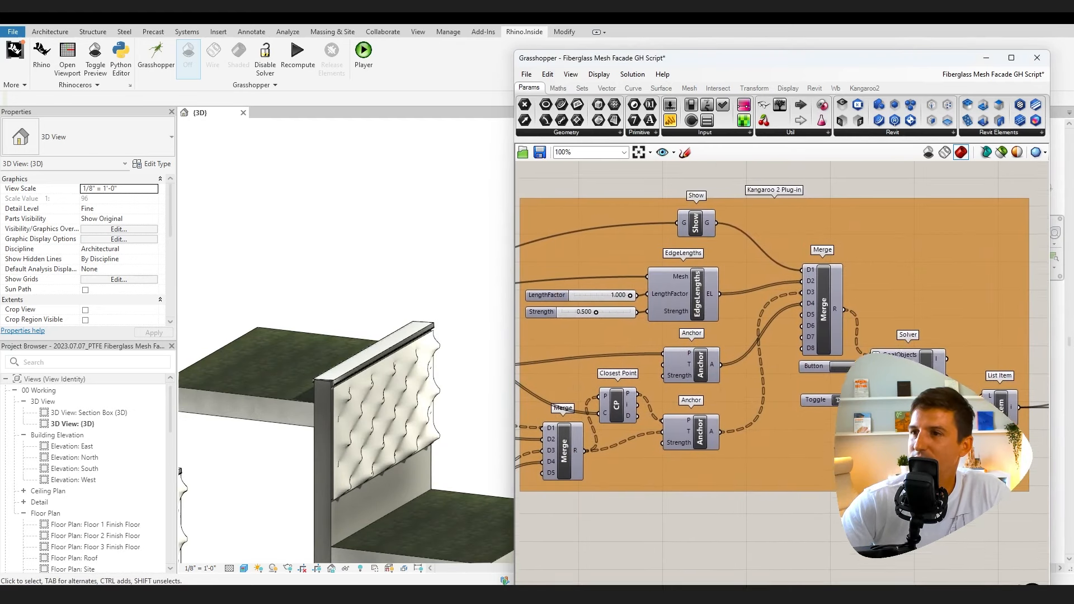
right_drag(911, 298, 917, 327)
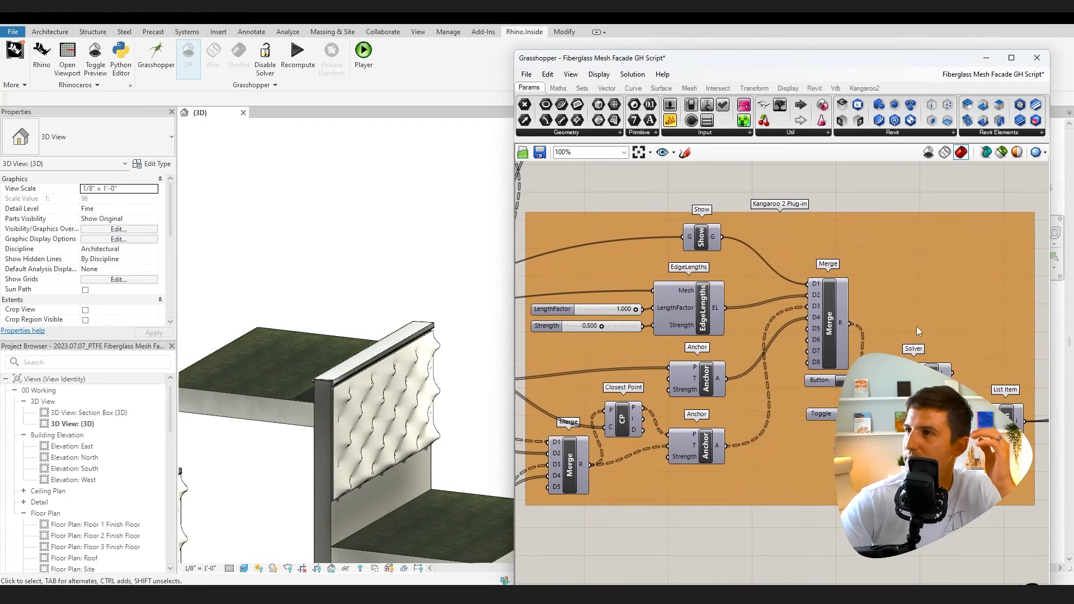
Show the Kangaroo2 component palette and point out the Show, EdgeLengths, two Anchor and Solver components in the Kangaroo 2 Plug-in group
click(865, 88)
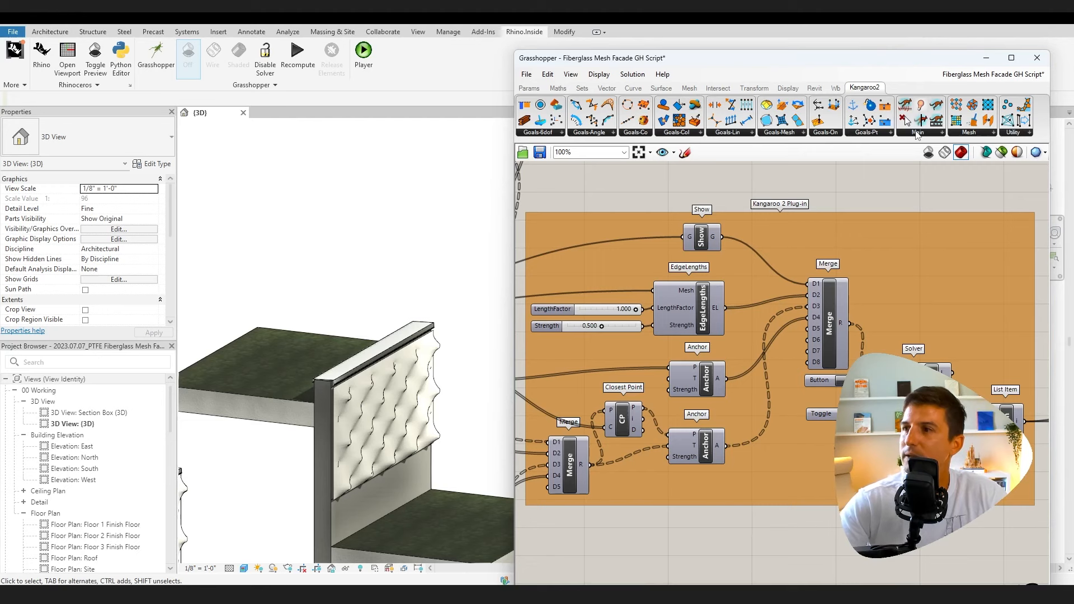
right_drag(711, 433, 729, 411)
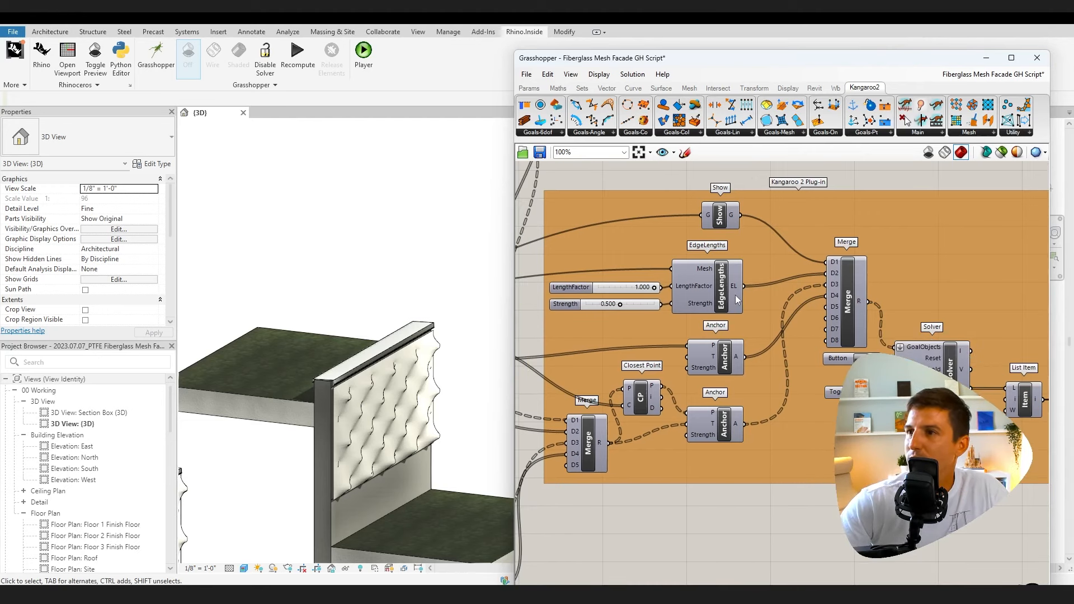
click(722, 215)
click(720, 293)
click(723, 361)
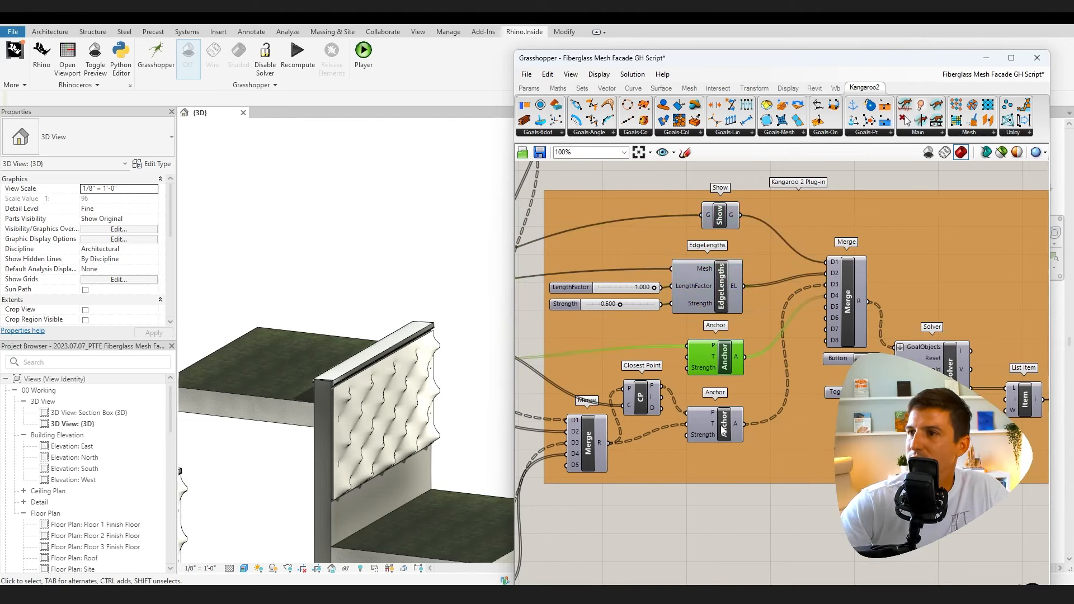
click(723, 428)
click(930, 352)
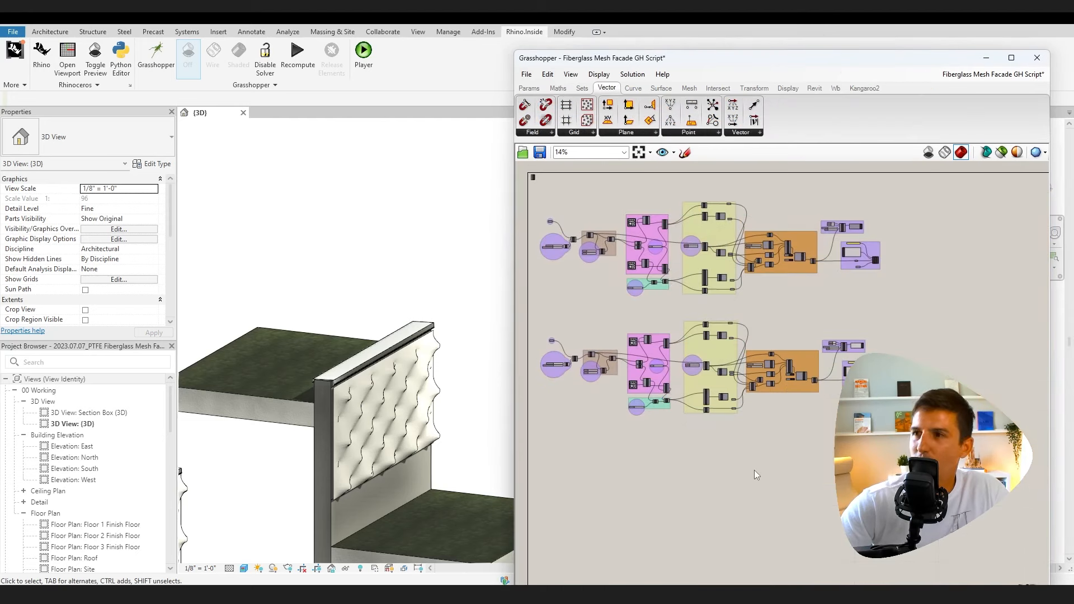
right_drag(754, 470, 764, 469)
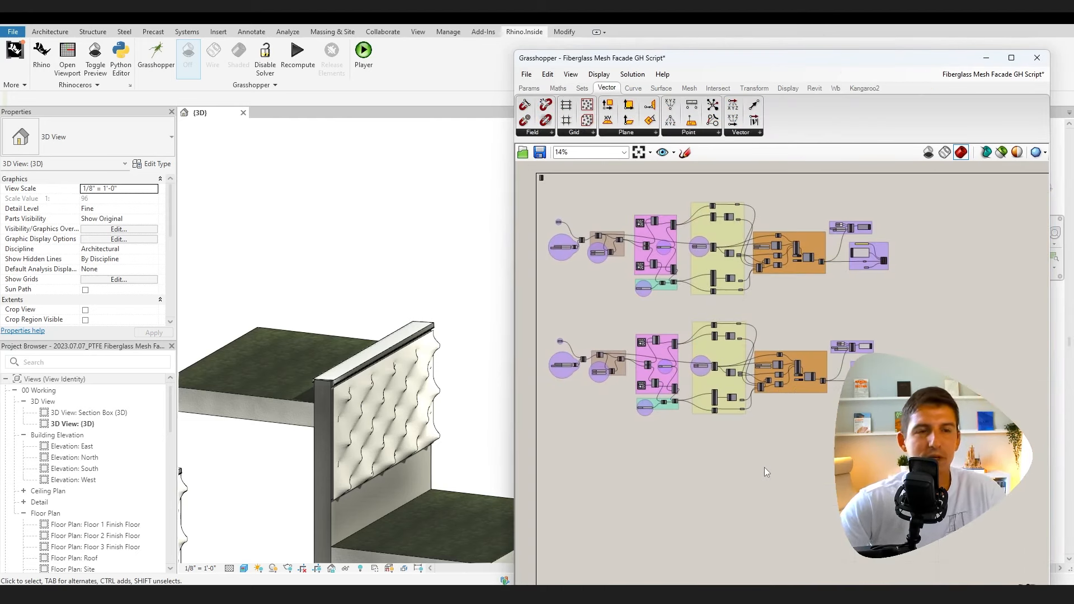